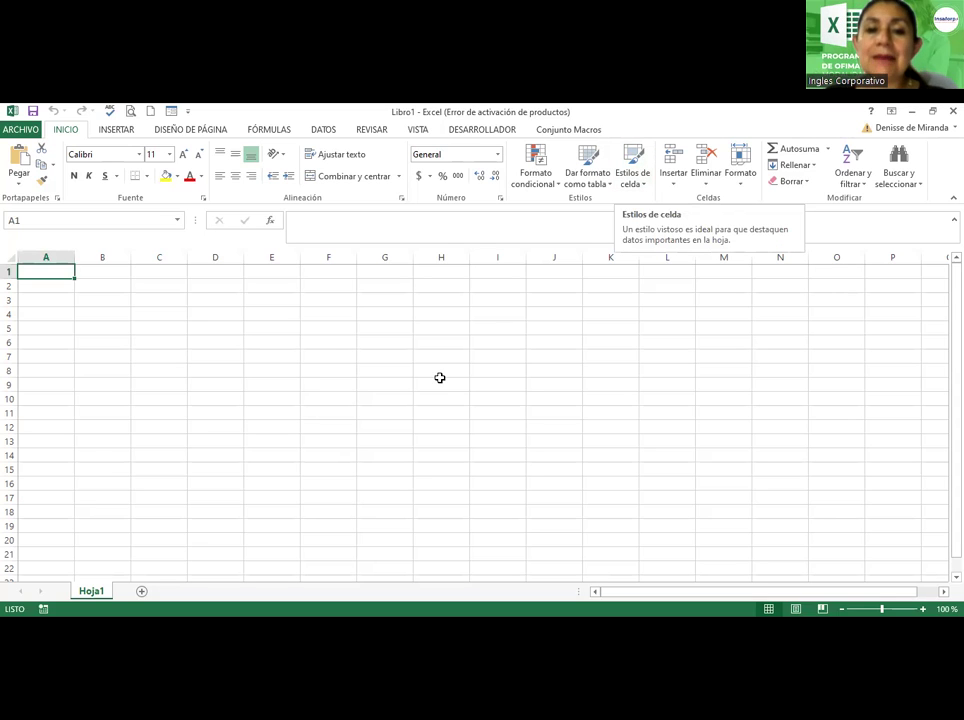
Select cell F6 and survey the available commands, from file management through insertion, page layout, data, review, view and developer to the custom macros
left_click(334, 340)
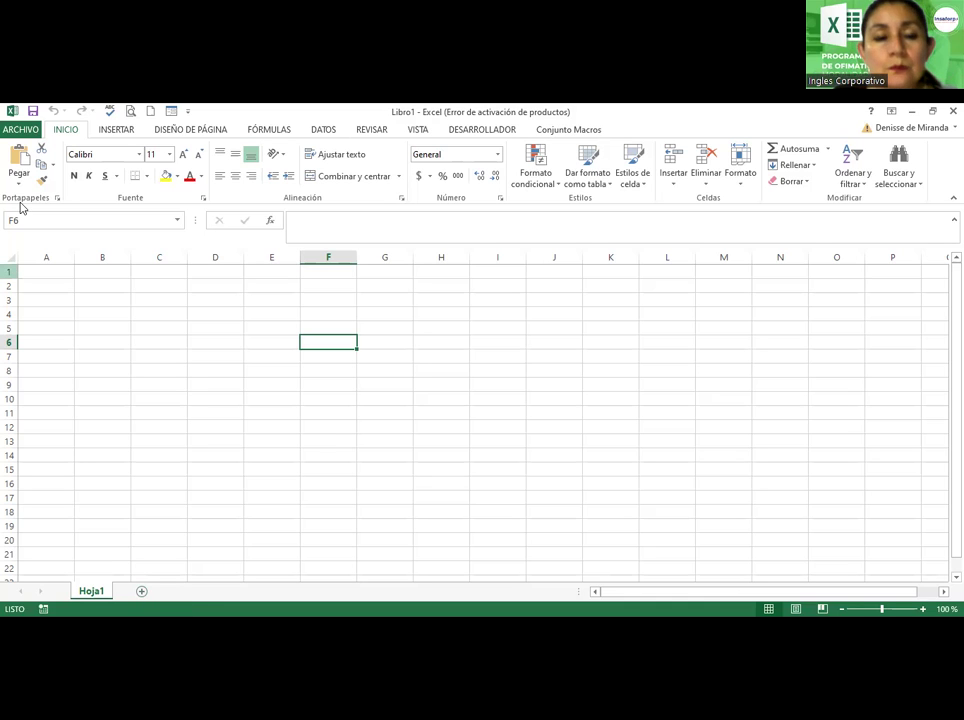
left_click(19, 131)
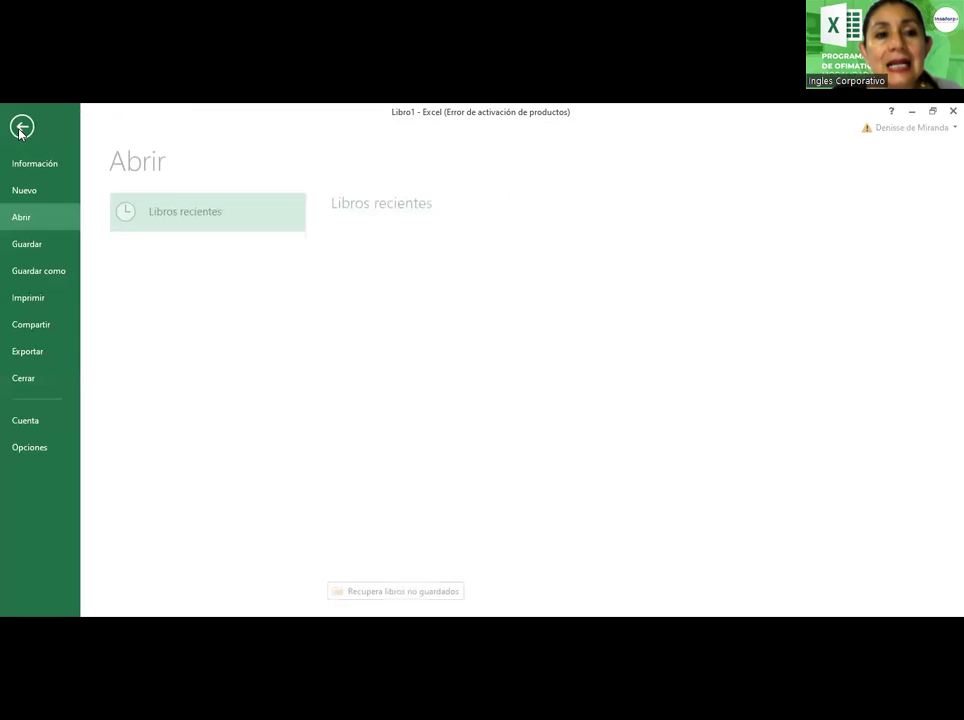
left_click(21, 128)
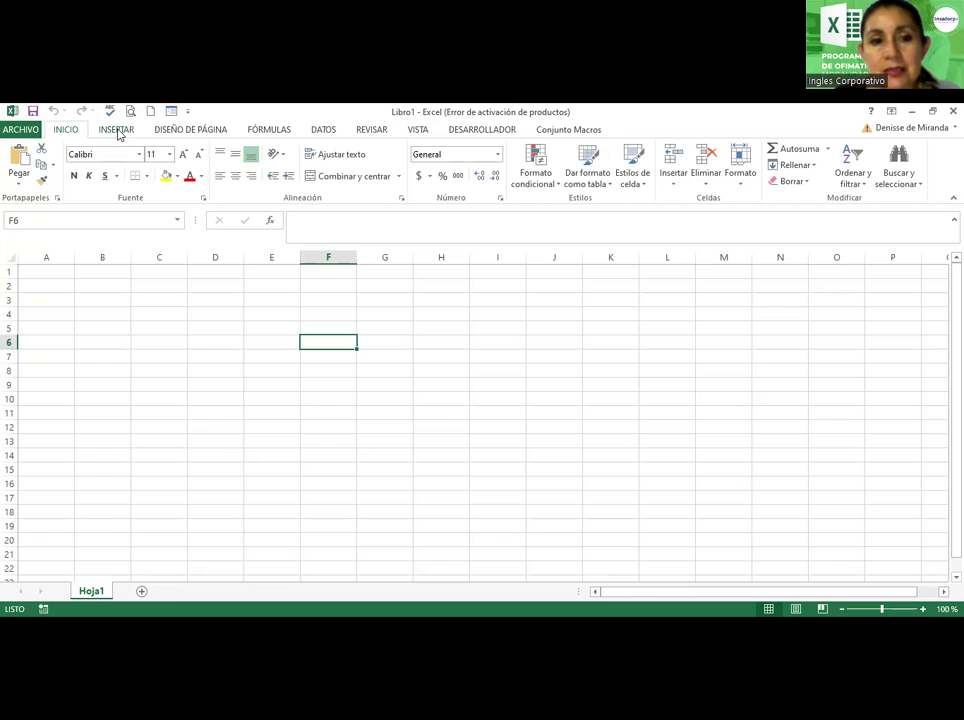
left_click(117, 130)
left_click(181, 131)
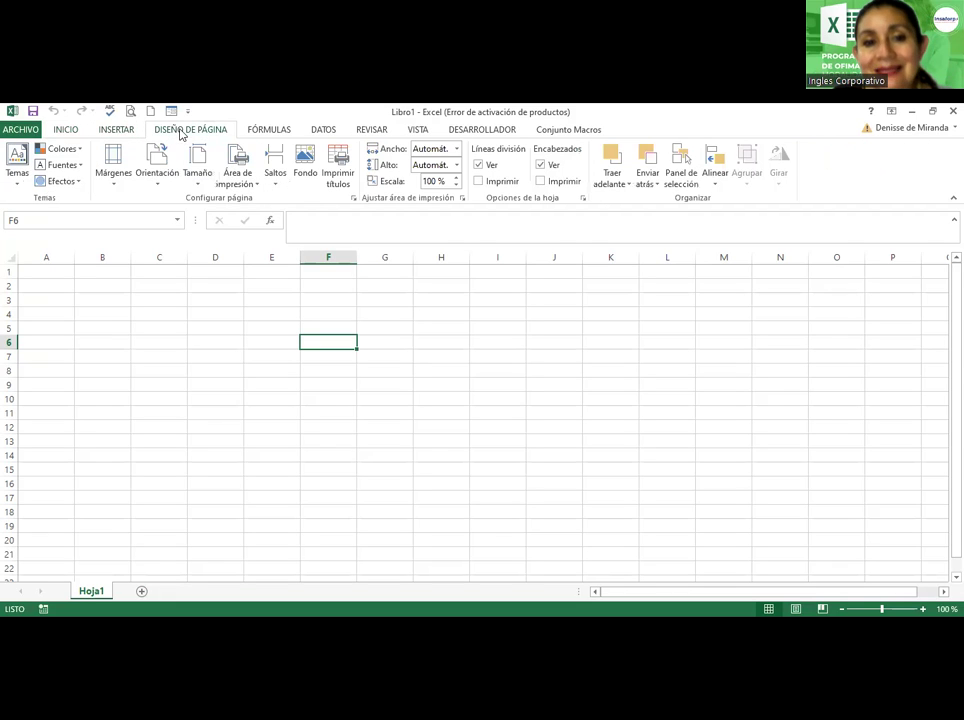
left_click(323, 130)
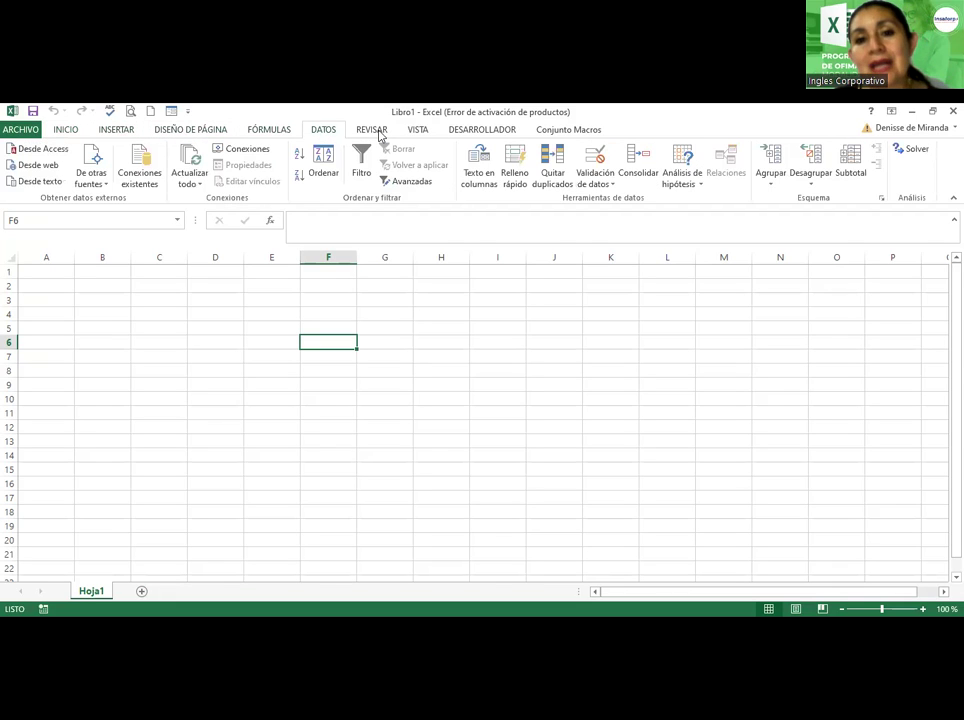
left_click(378, 132)
left_click(422, 131)
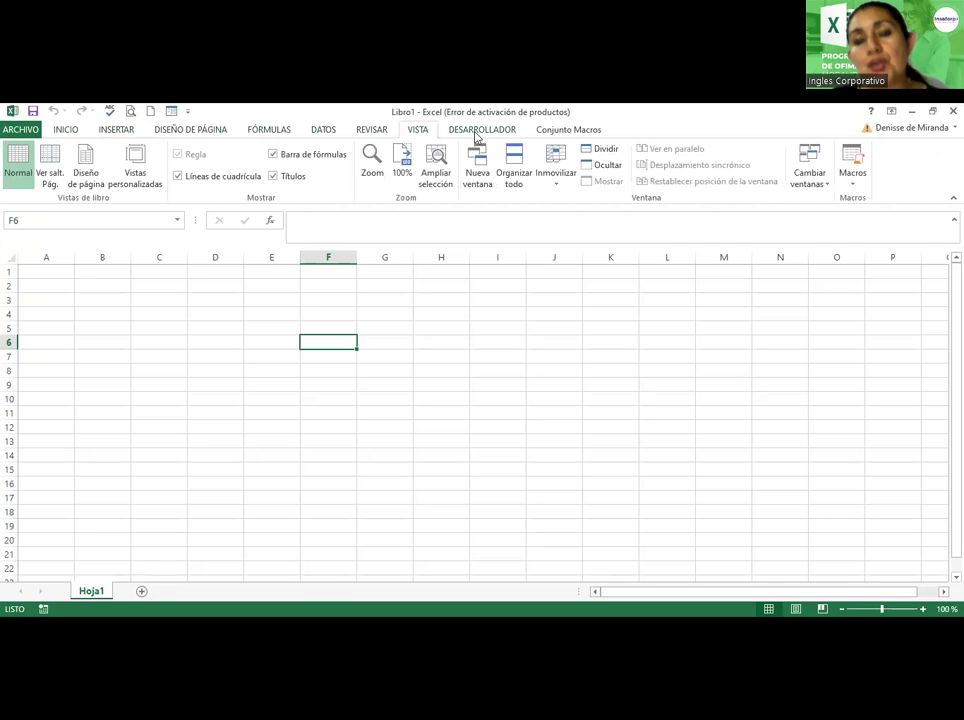
left_click(480, 132)
left_click(565, 128)
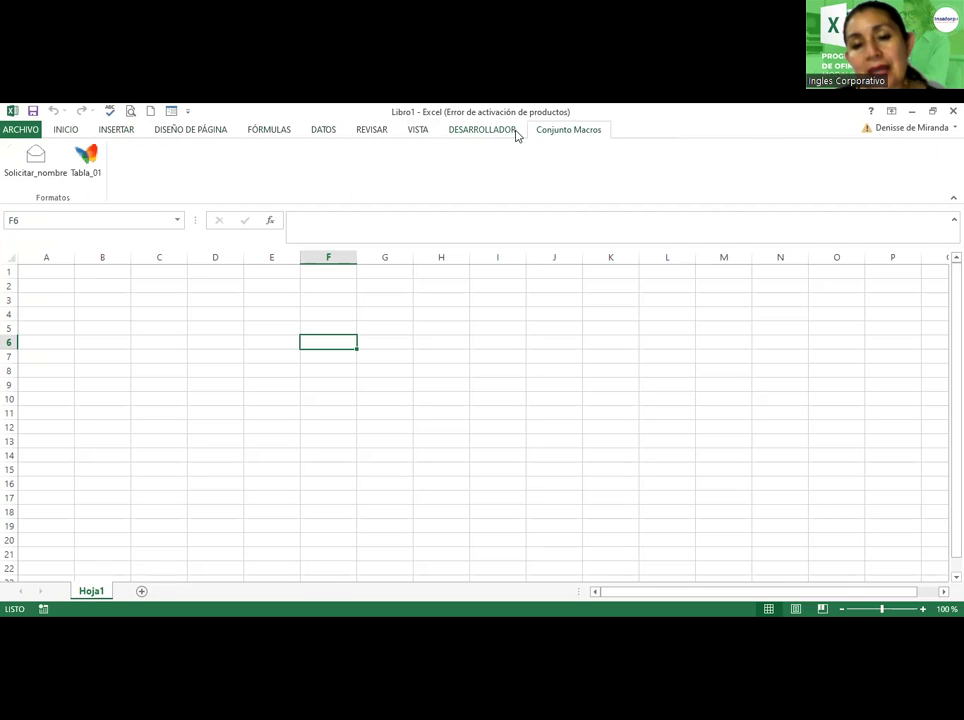
Review the command groups in reverse order from developer back to the home commands, finishing with the insertion commands displayed
left_click(500, 132)
left_click(418, 131)
left_click(365, 131)
scroll(269, 133, "up", 1)
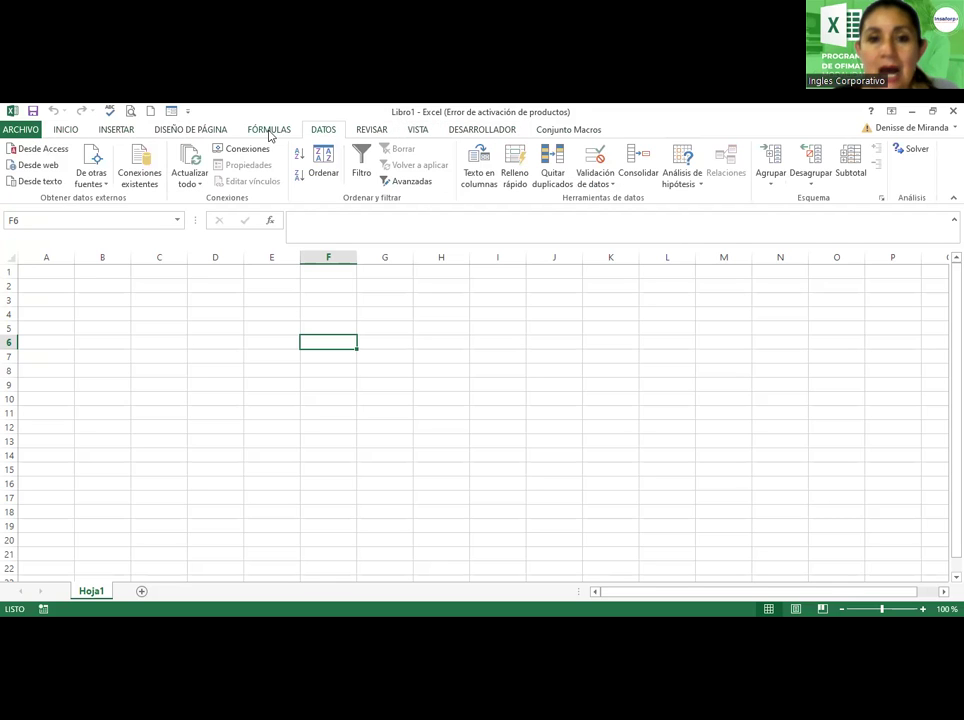
scroll(213, 134, "up", 1)
scroll(212, 135, "up", 1)
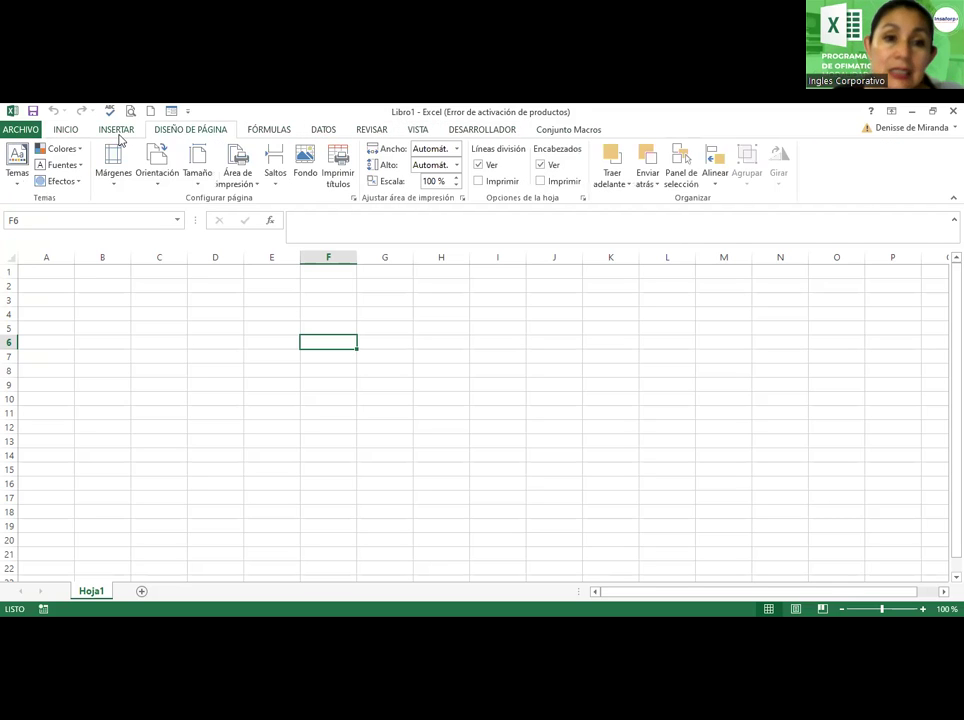
scroll(119, 134, "up", 1)
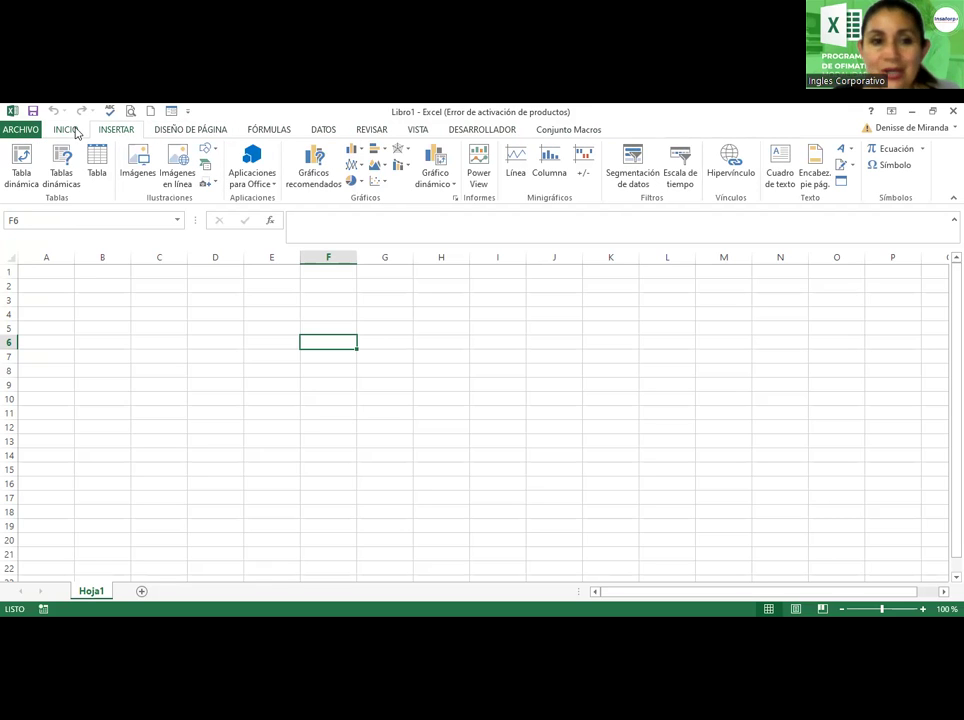
left_click(70, 132)
left_click(133, 134)
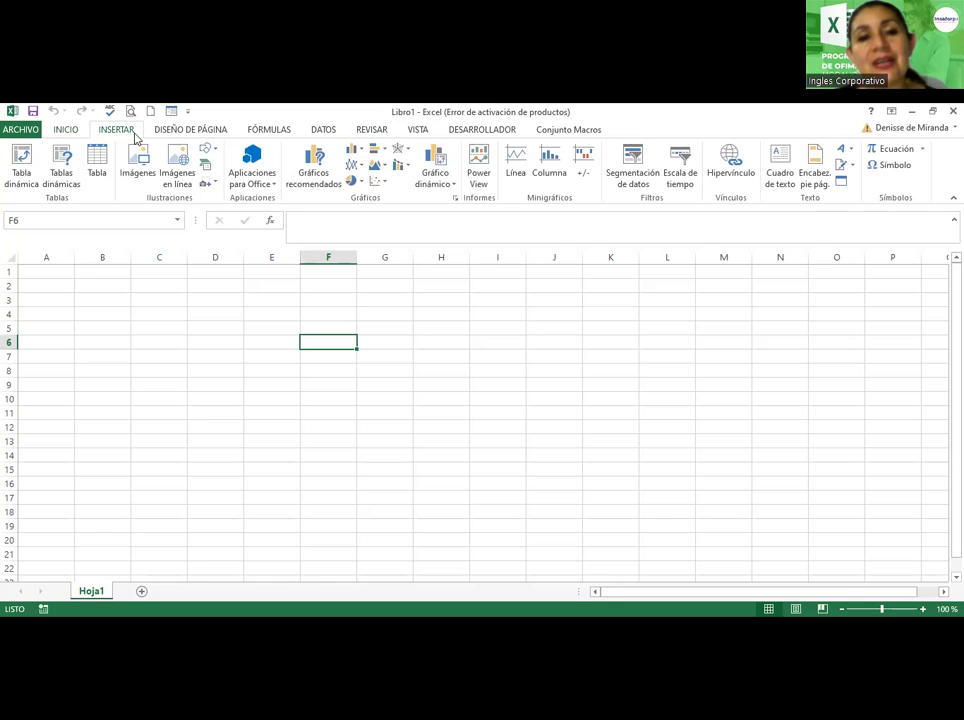
left_click(172, 133)
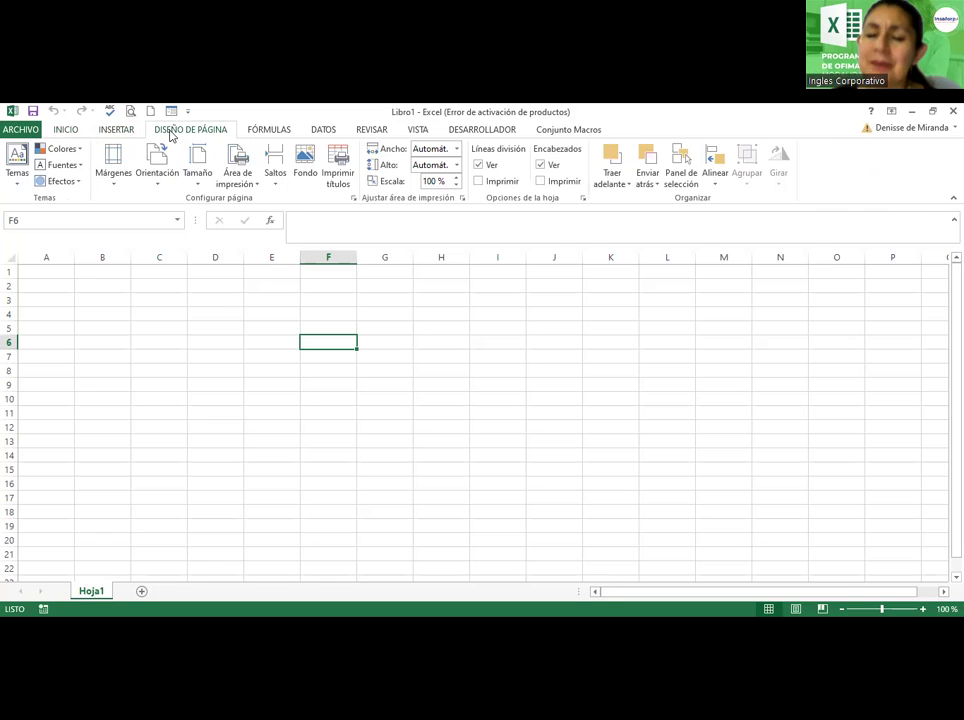
left_click(262, 130)
left_click(133, 129)
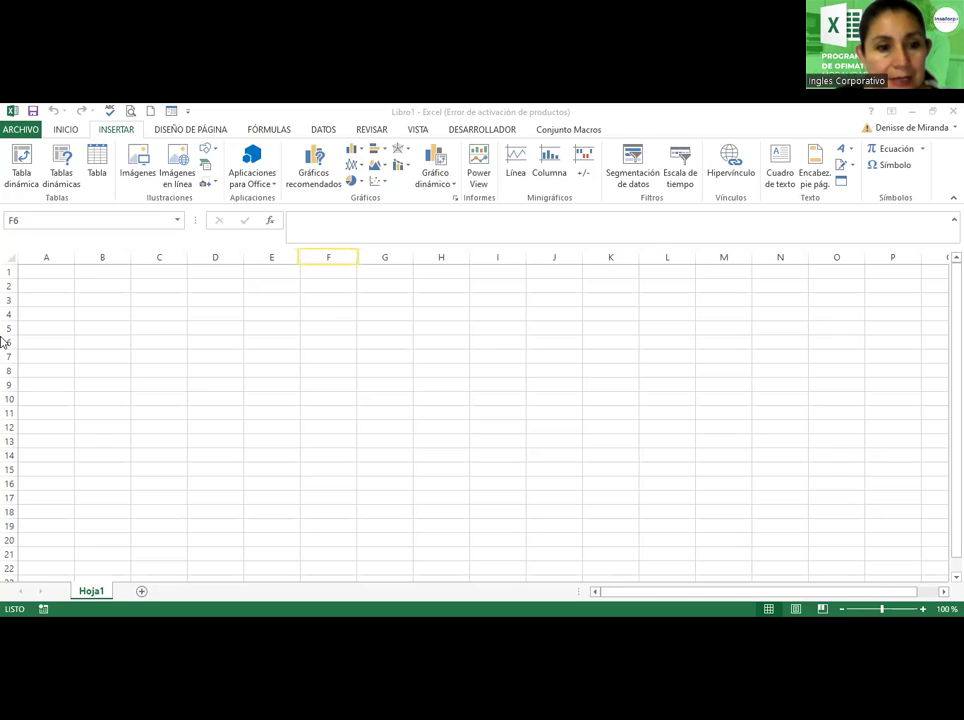
Draw red annotation rectangles around row 6 up to column F and around the cell grid from about A1 to P20
mouse_move(9, 335)
left_mouse_down()
mouse_move(345, 361)
mouse_move(359, 352)
left_mouse_up()
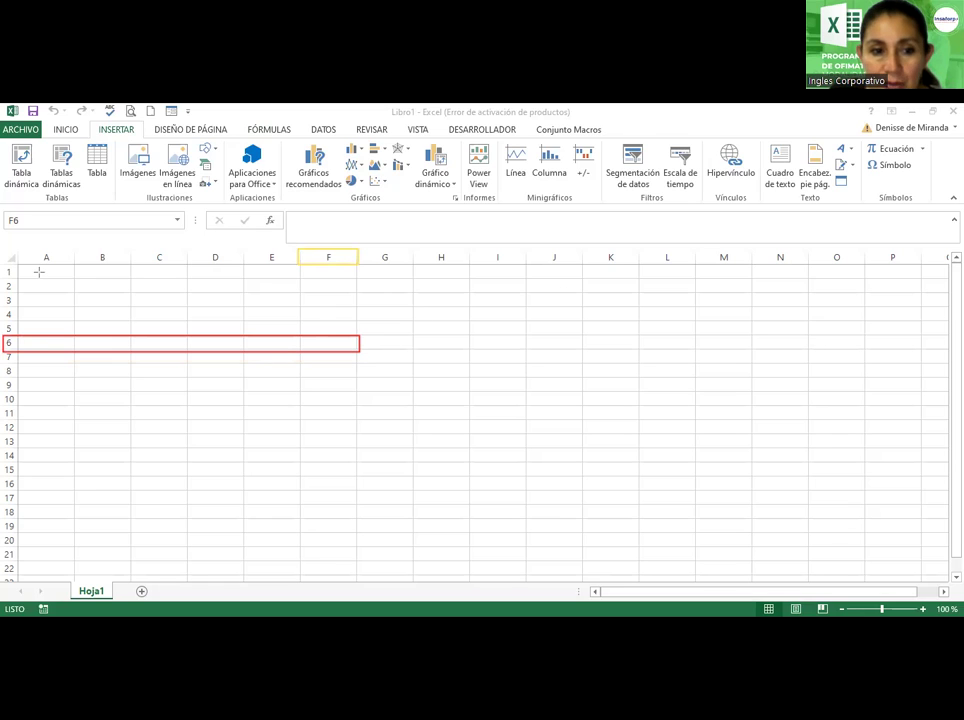
mouse_move(37, 272)
left_mouse_down()
mouse_move(557, 353)
mouse_move(772, 456)
mouse_move(842, 582)
left_mouse_up()
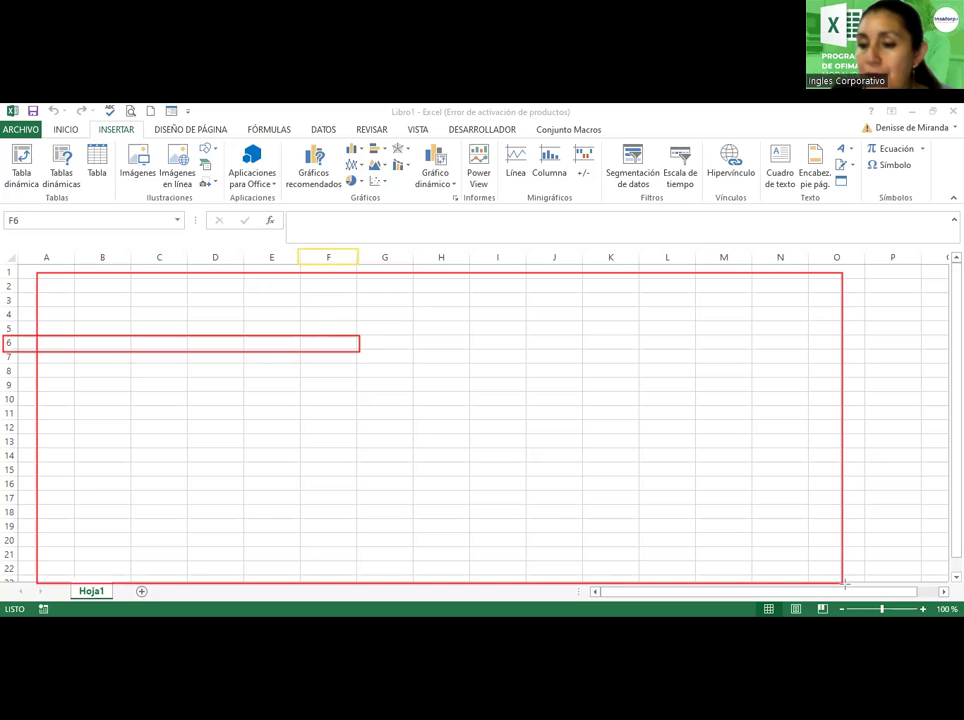
left_click_drag(908, 549, 909, 551)
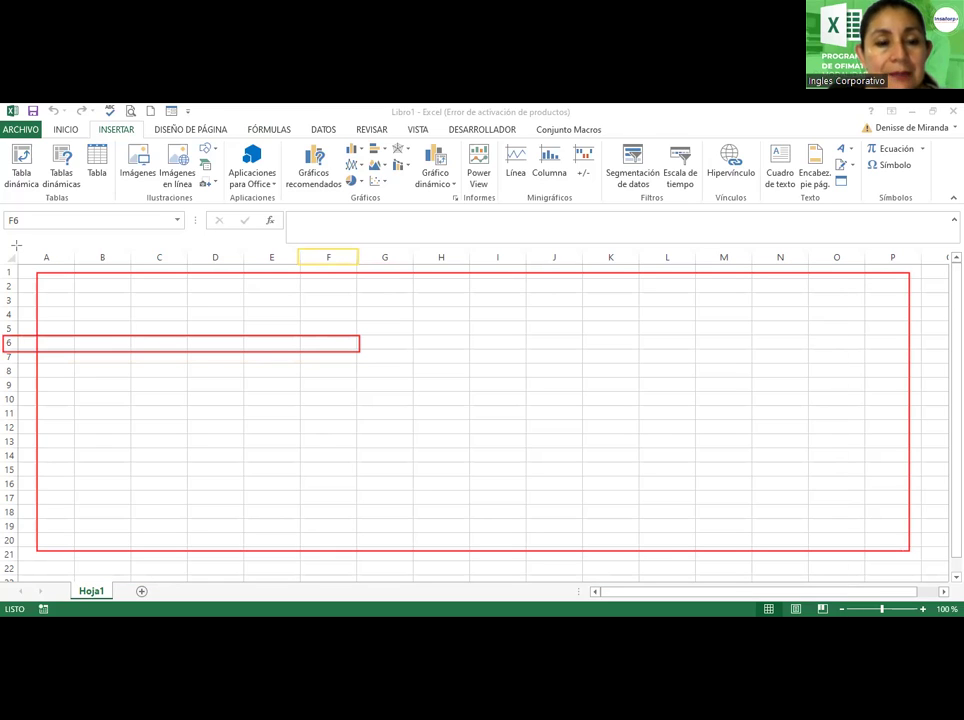
Draw red annotation rectangles around the headers of columns A, B, C and P
mouse_move(15, 247)
left_mouse_down()
mouse_move(85, 254)
mouse_move(72, 267)
mouse_move(129, 263)
mouse_move(138, 245)
mouse_move(130, 242)
left_mouse_up()
left_click_drag(174, 277, 130, 242)
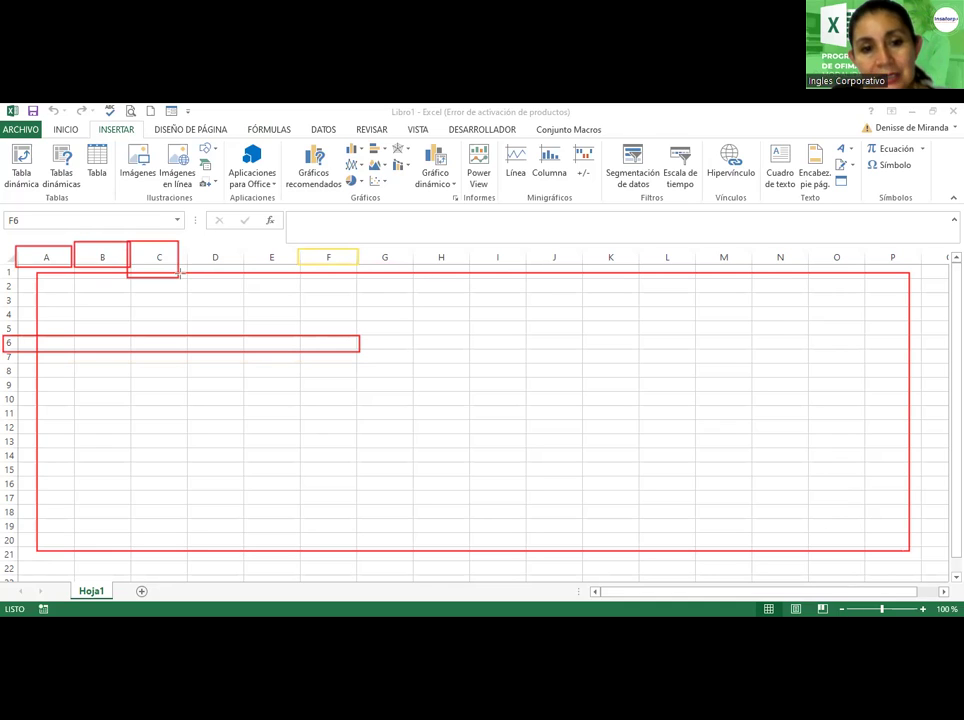
left_click_drag(178, 277, 188, 266)
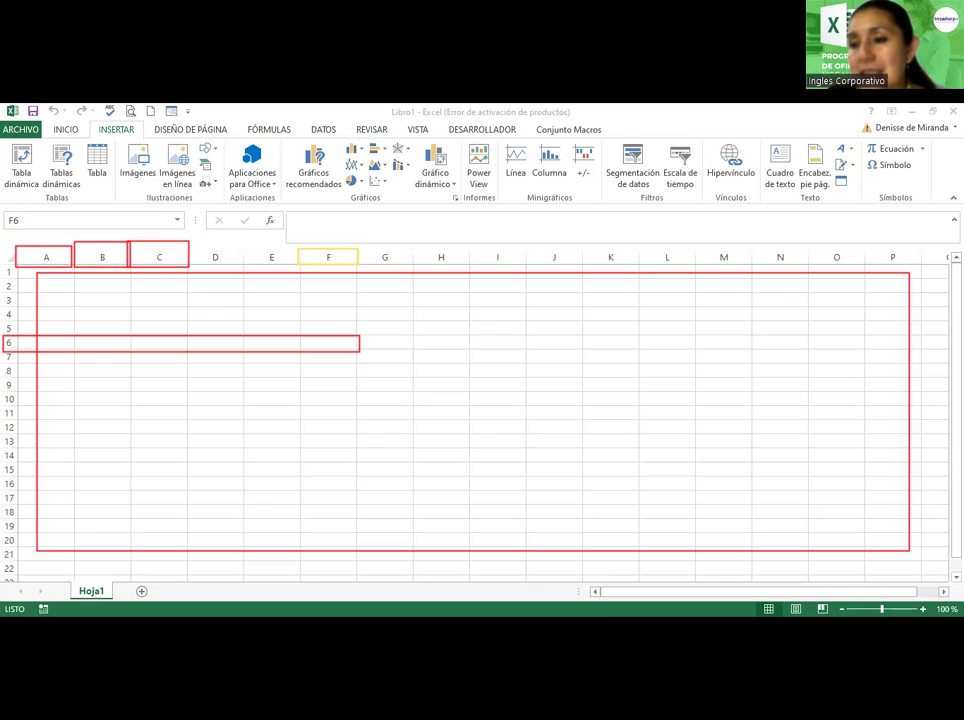
mouse_move(860, 244)
left_mouse_down()
mouse_move(927, 253)
mouse_move(921, 264)
left_mouse_up()
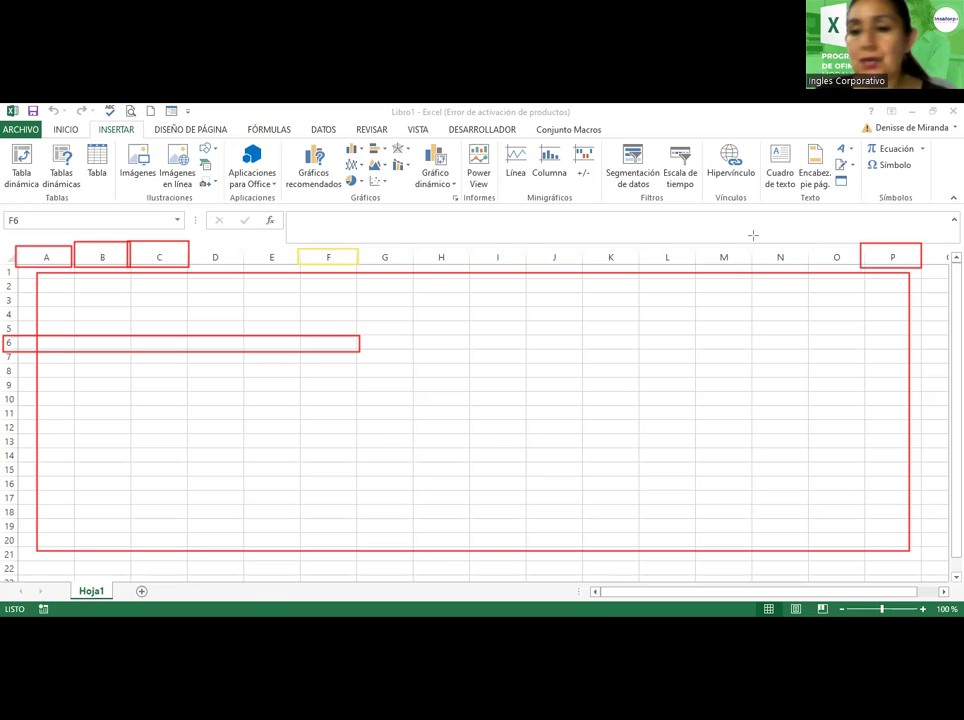
Select cell P2, advance along row 2 to S2, and clear all annotation rectangles from the screen
left_click(883, 284)
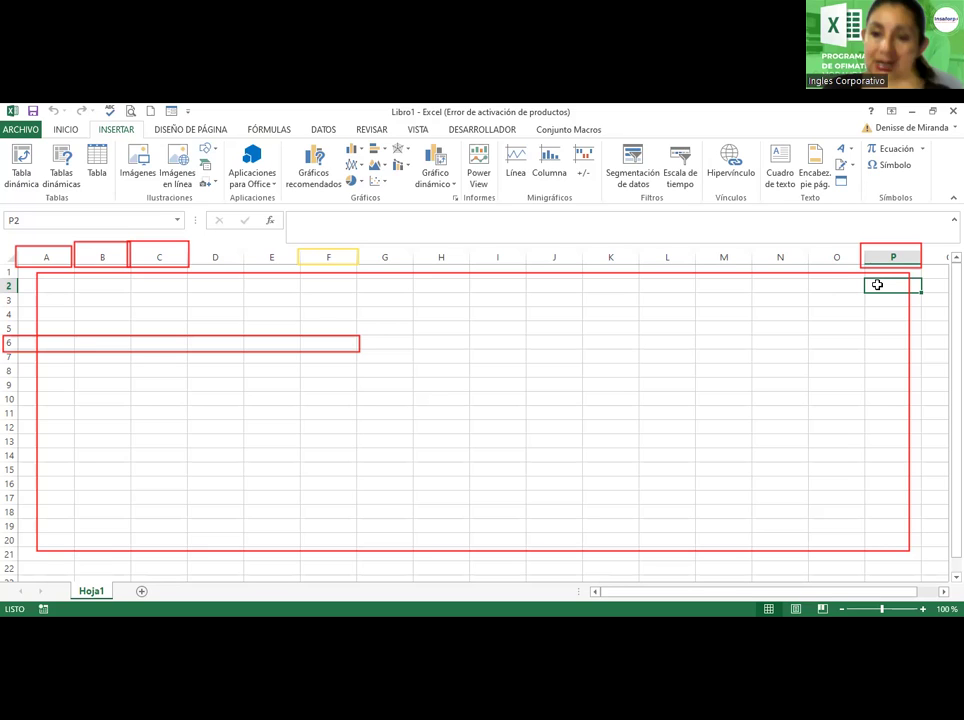
key("Right")
key("Right")
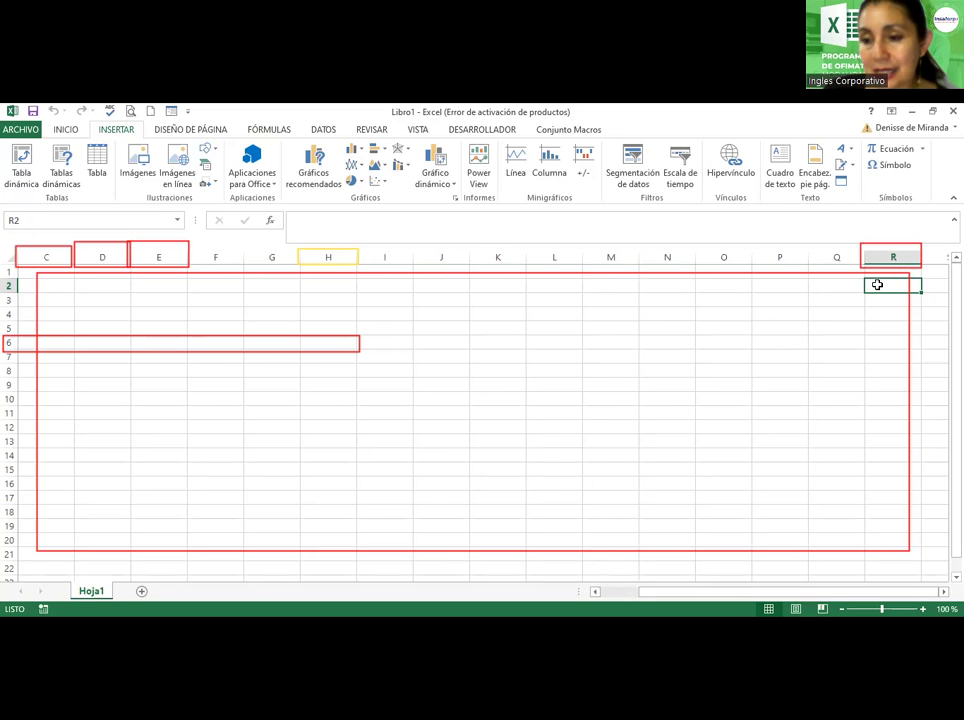
key("Right")
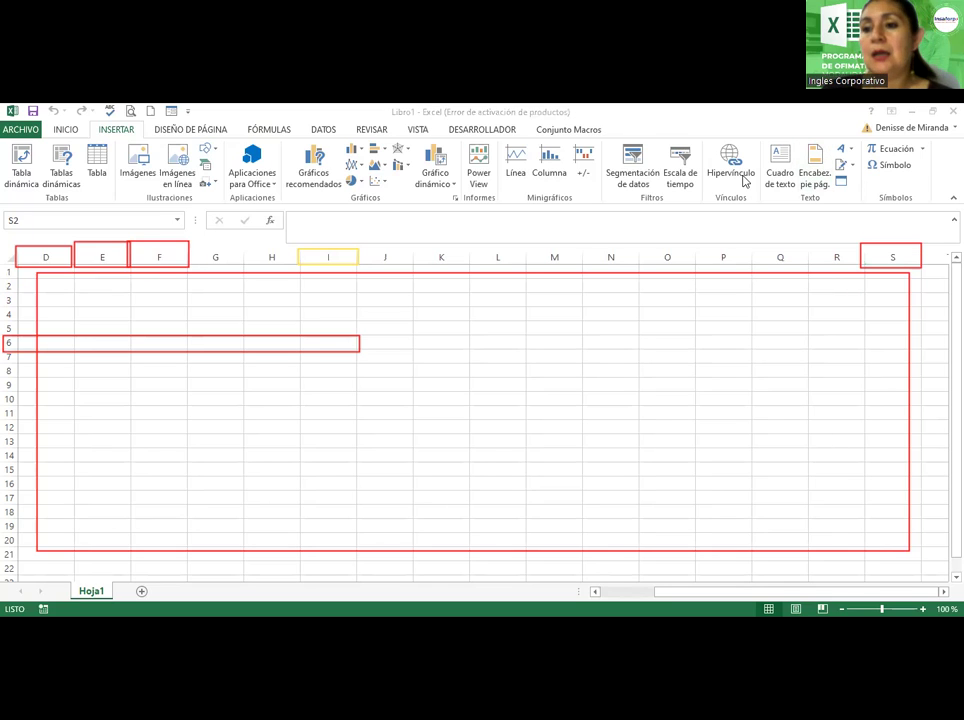
key("Escape")
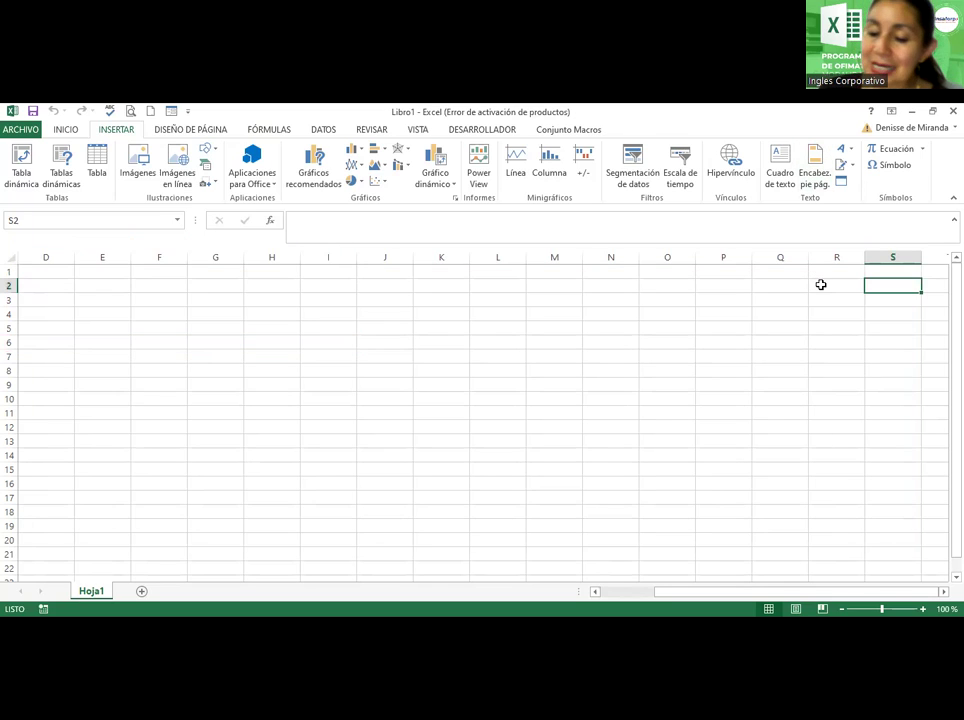
Advance the active cell along row 2 past column Z to AI2 to examine how column lettering continues
key("Right")
key("Right")
key("Right")
key("Right")
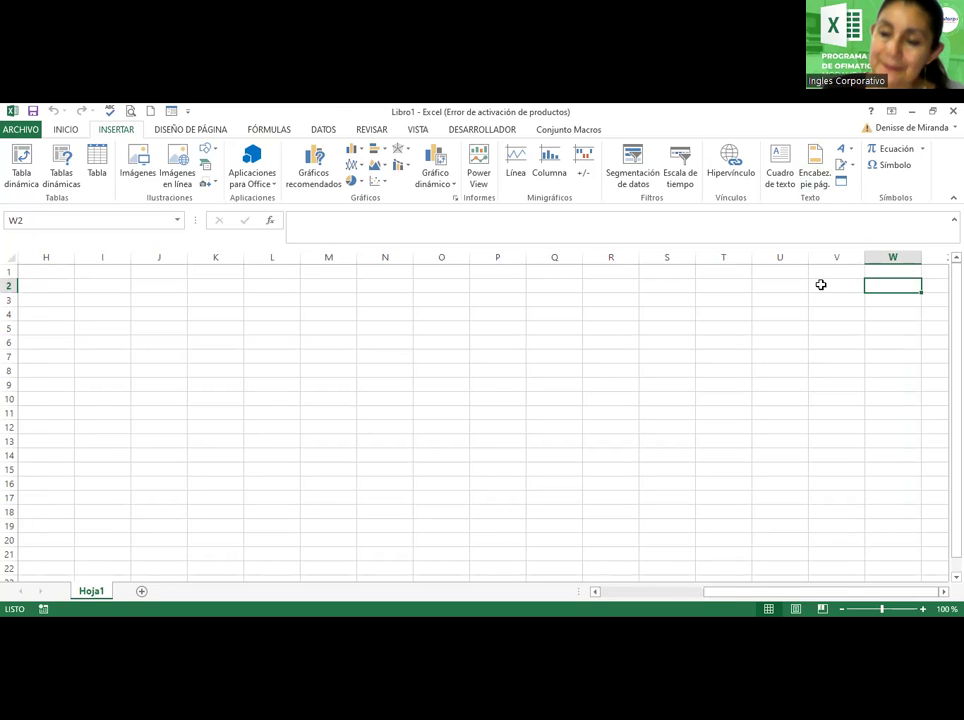
key("Right")
key("Right")
key("Right")
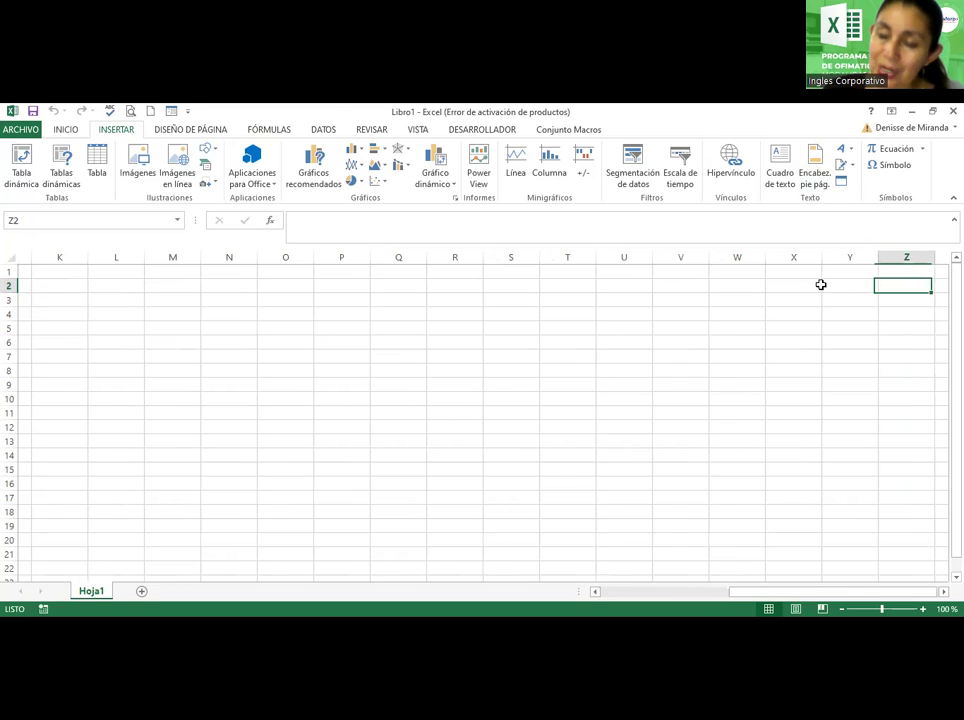
key("Right")
key("Right")
key("Right")
key("Right")
key("Right")
key("Right")
key("Right")
key("Right")
key("Right")
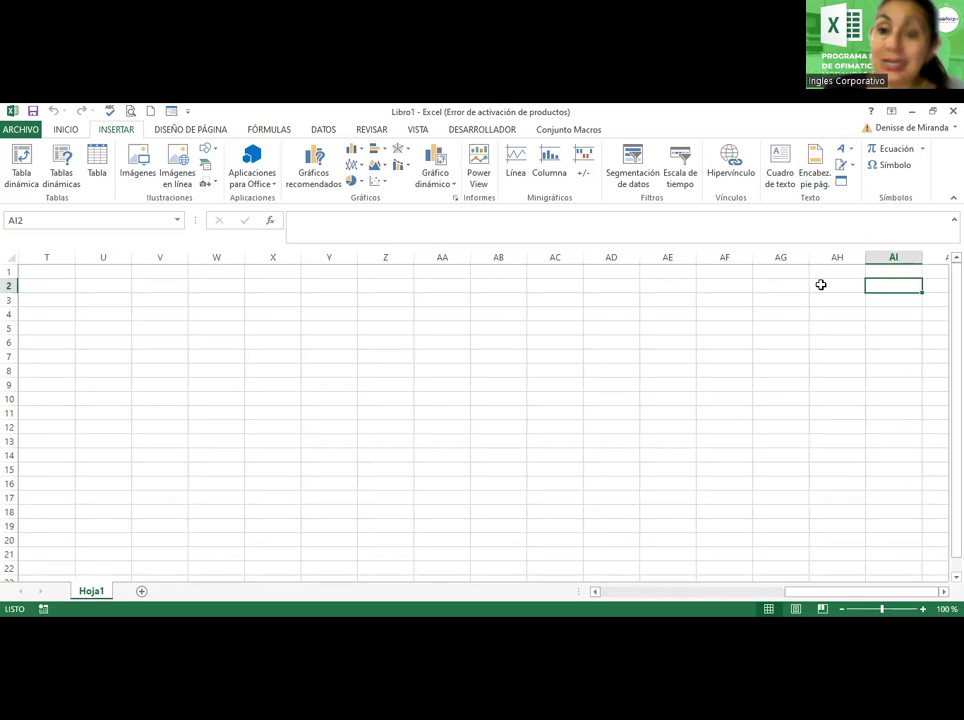
Move the active cell back along row 2 to Z2, the last single-letter column
key("Left")
key("Left")
key("Left")
key("Left")
key("Left")
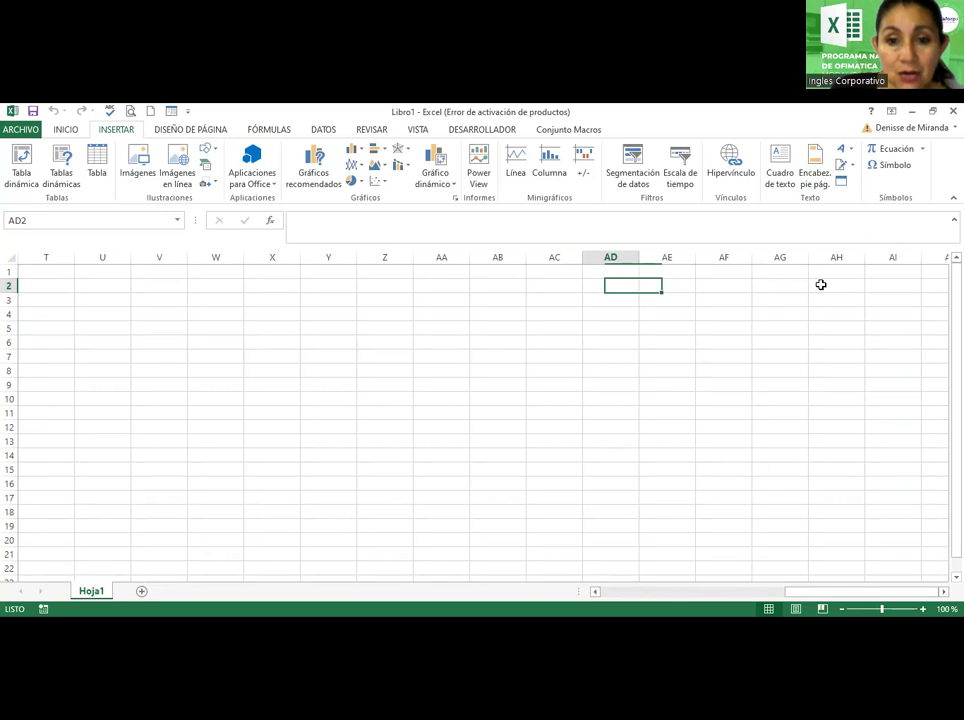
key("Left")
key("Left")
key("Left")
key("Left")
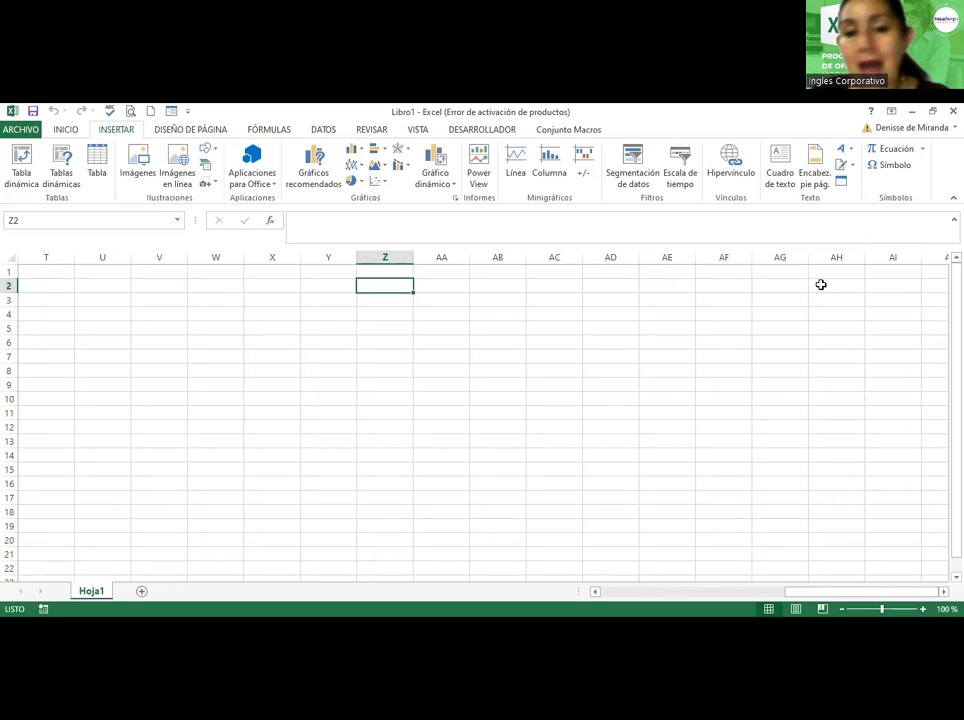
Advance the active cell along row 2 through the AA to AZ columns to BH2 to examine the double-letter column naming
key("Right")
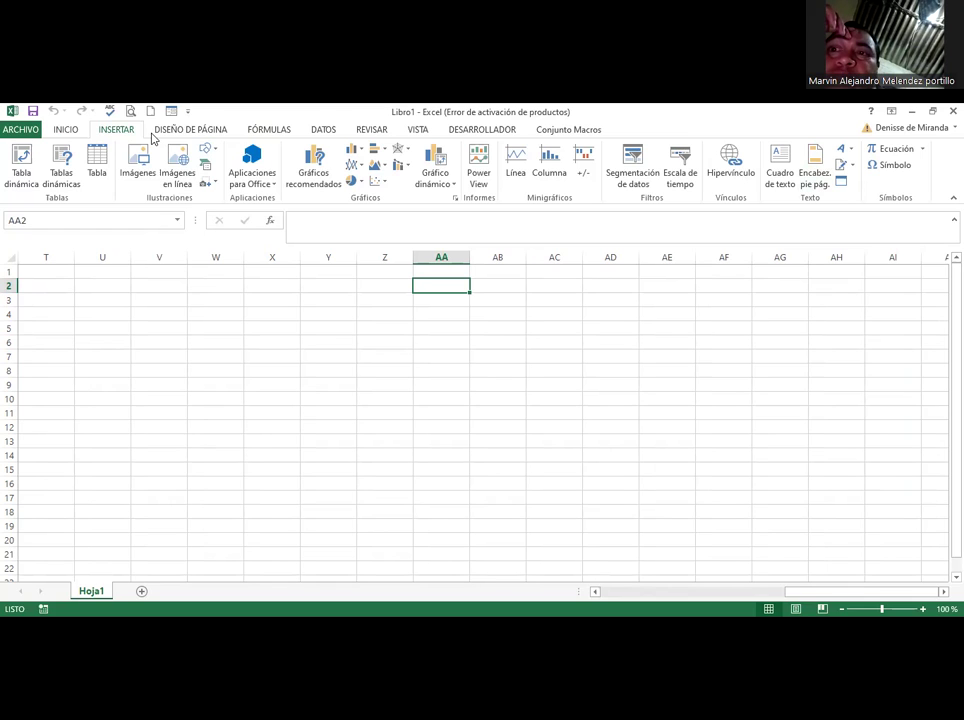
key("Right")
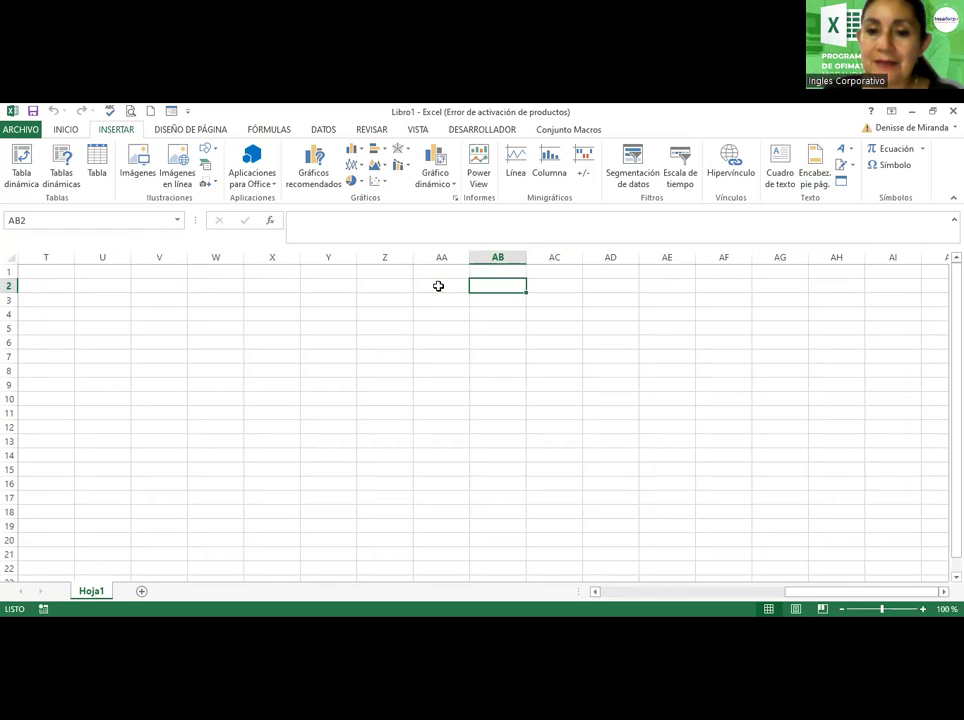
key("Right")
key("Right")
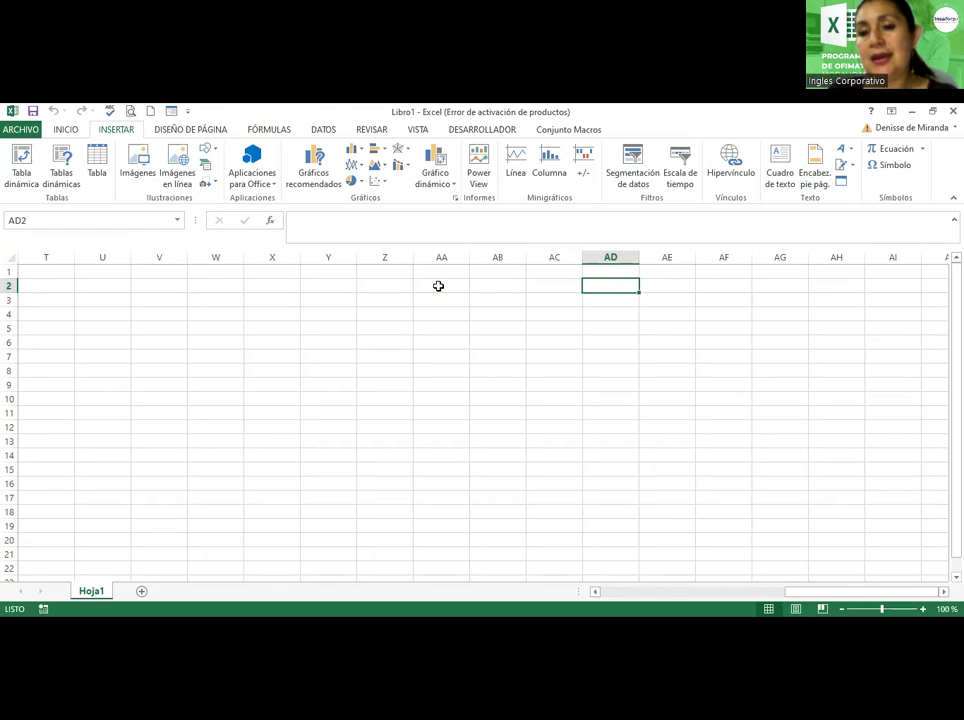
key("Right")
key("Right")
key("Right")
key("Right")
key("Right")
key("Right")
key("Right")
key("Right")
key("Right")
key("Right")
key("Right")
key("Right")
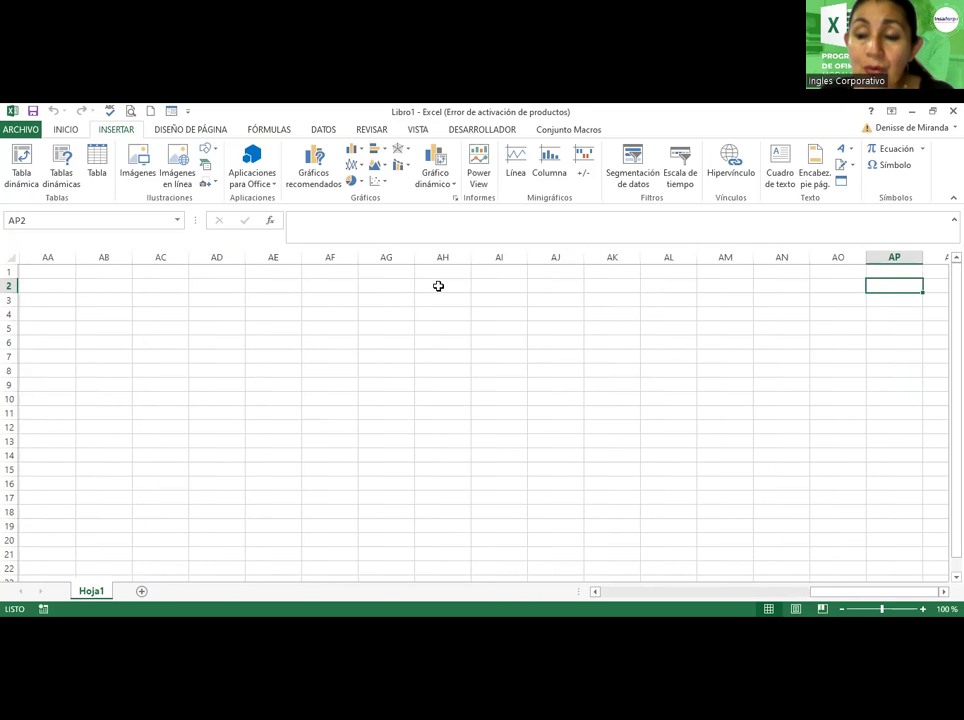
key("Right")
key("Right")
key("Right")
key("Right")
key("Right")
key("Right")
key("Right")
key("Right")
key("Right")
key("Right")
key("Right")
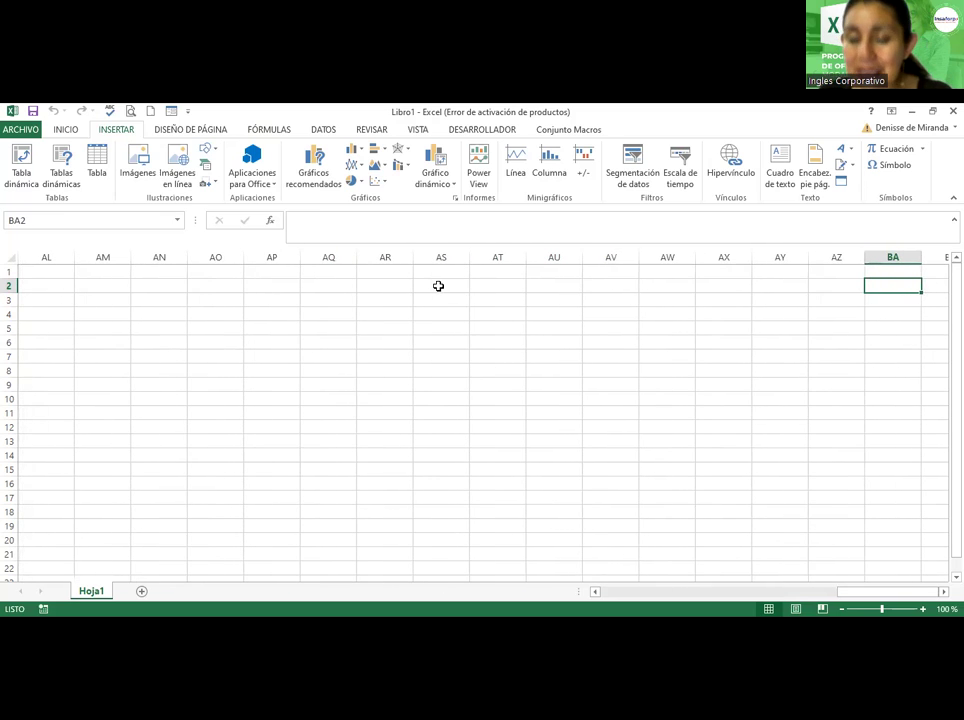
key("Left")
key("Right")
key("Right")
key("Right")
key("Right")
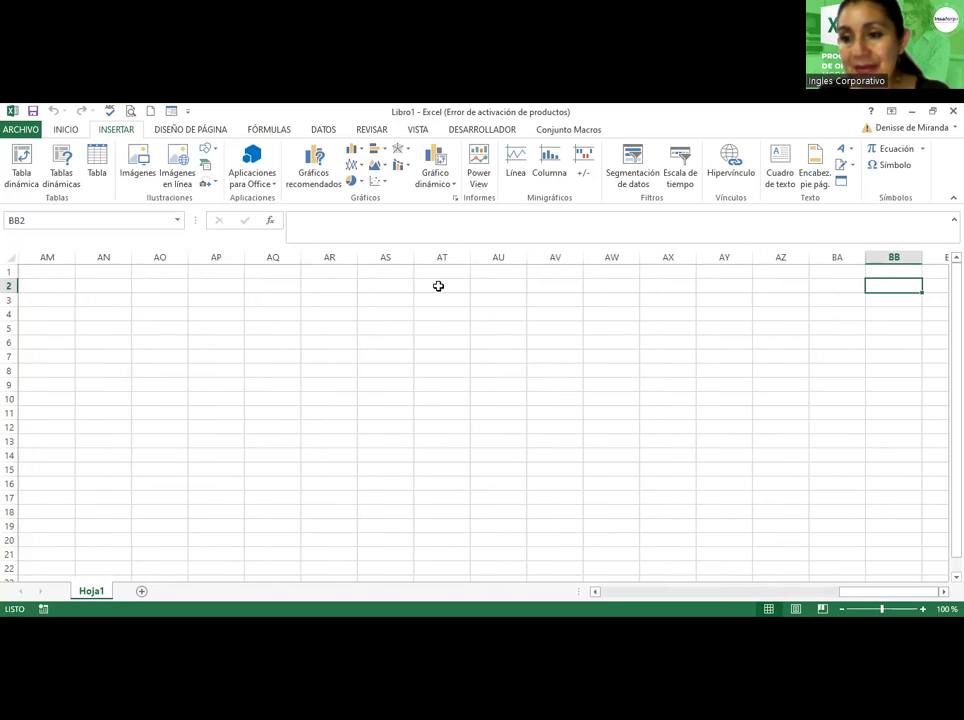
key("Right")
key("Right")
key("Right")
key("Right")
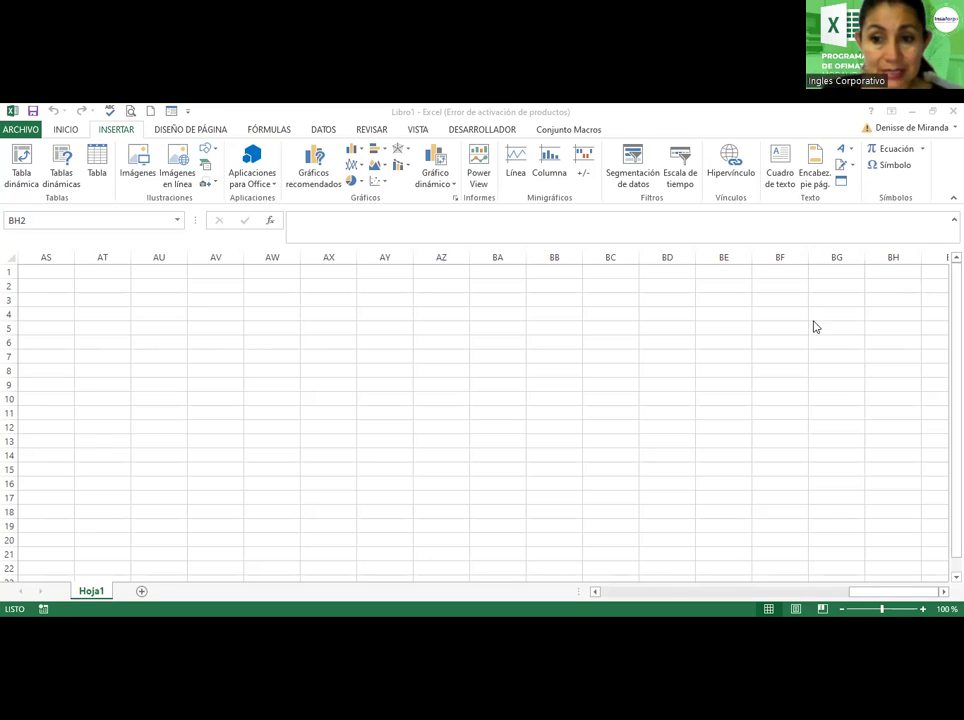
Select cell BE3, jump along row 3 to the sheet's last column, XFD, and select that whole column
key("alt+Tab")
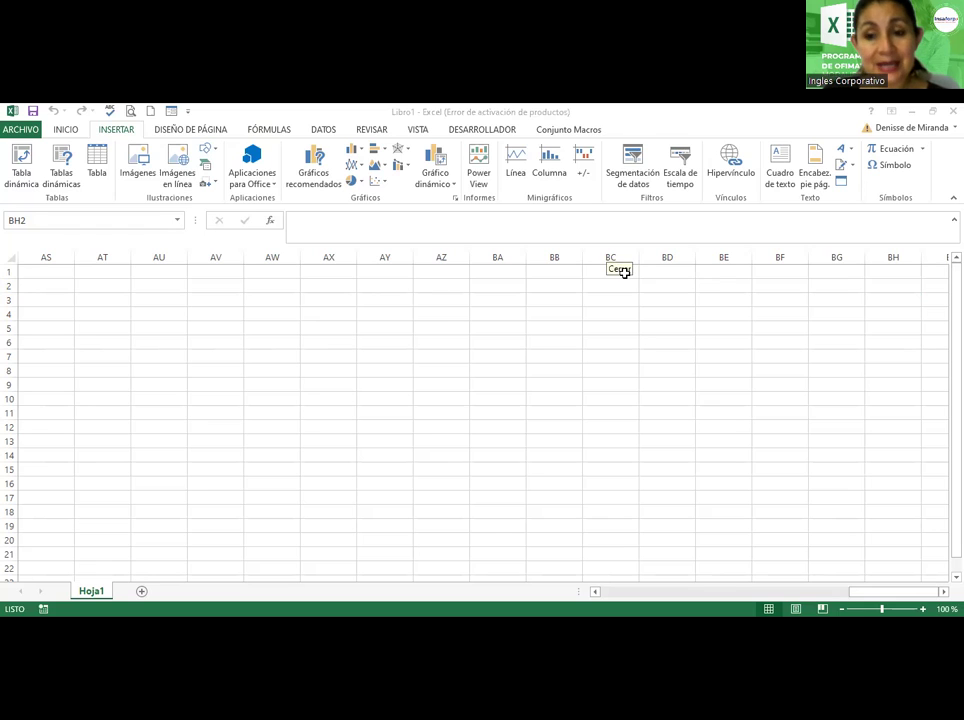
left_click(724, 303)
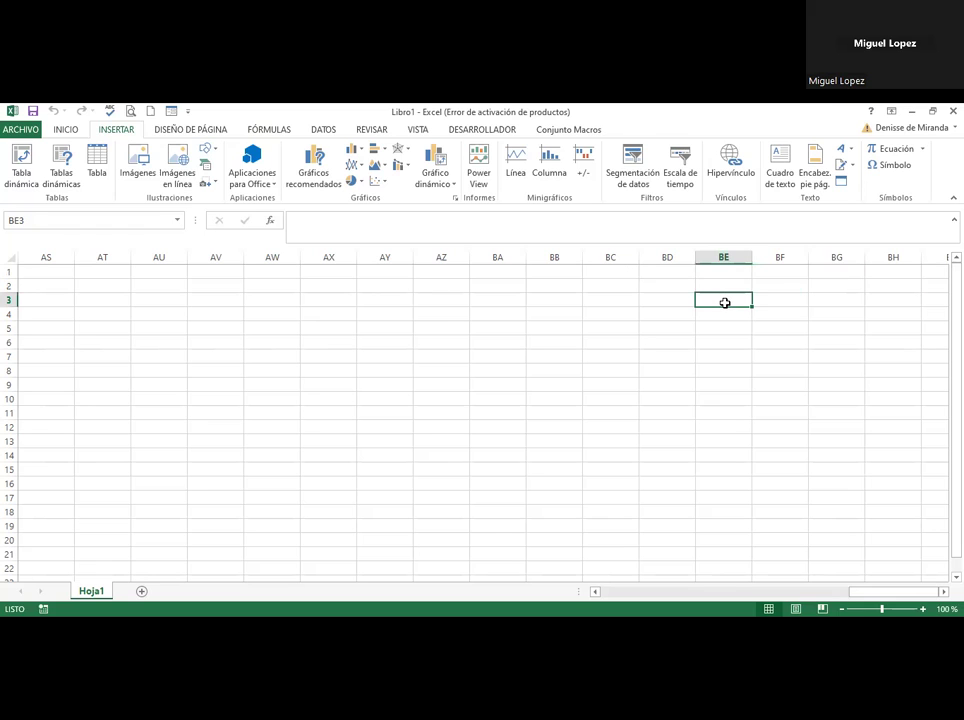
key("ctrl+Right")
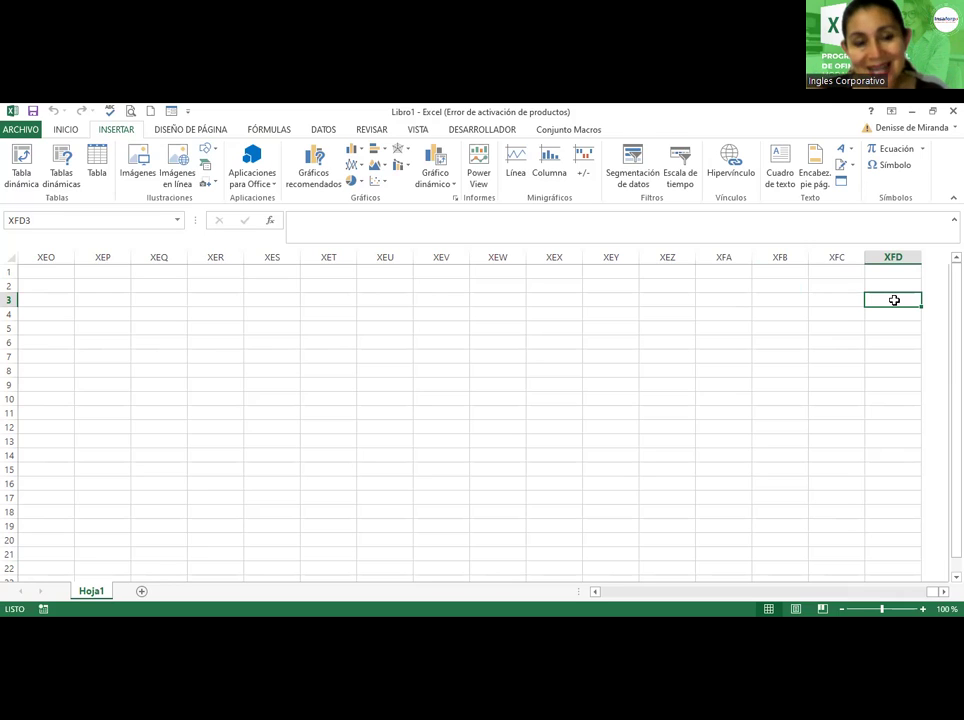
left_click(898, 257)
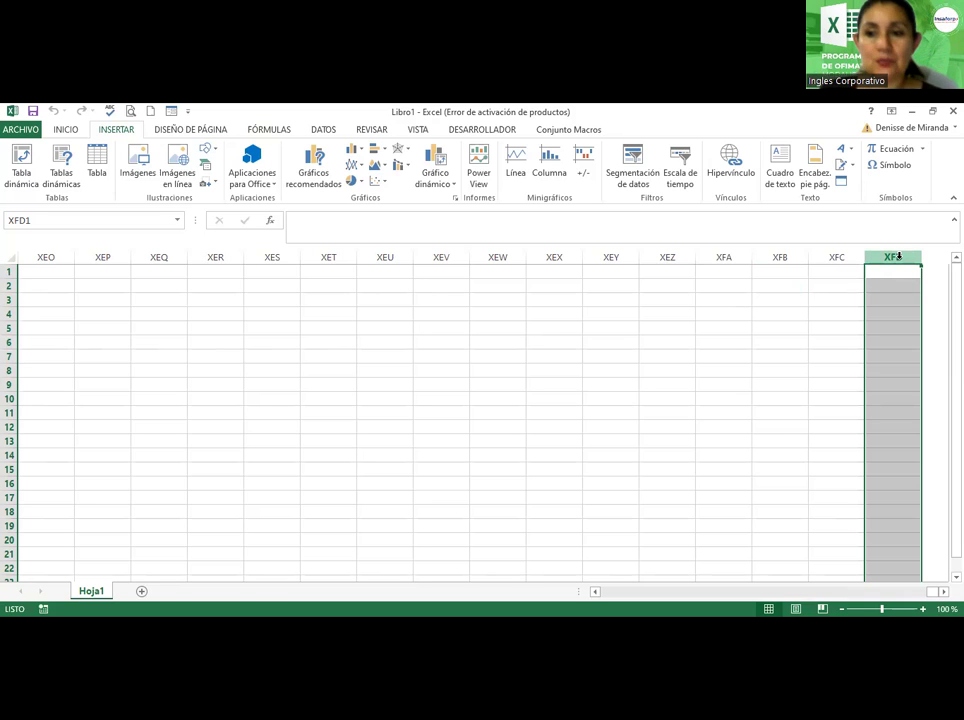
Enter the note "Ctrl+Flecha a la derecha" in cell XEX3
left_click(545, 300)
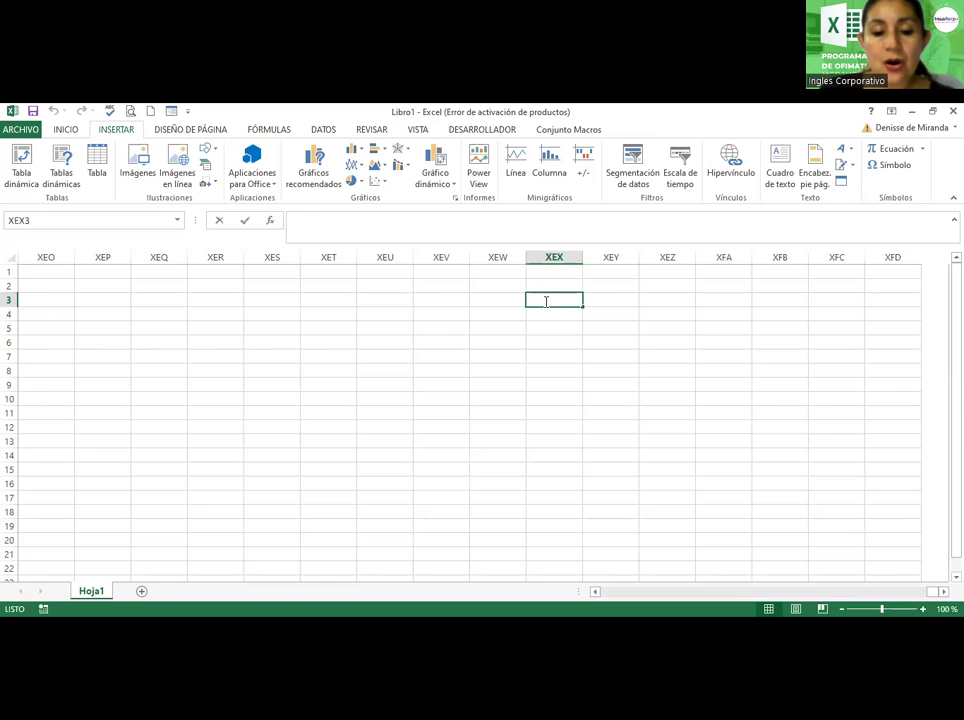
type("Ctrl")
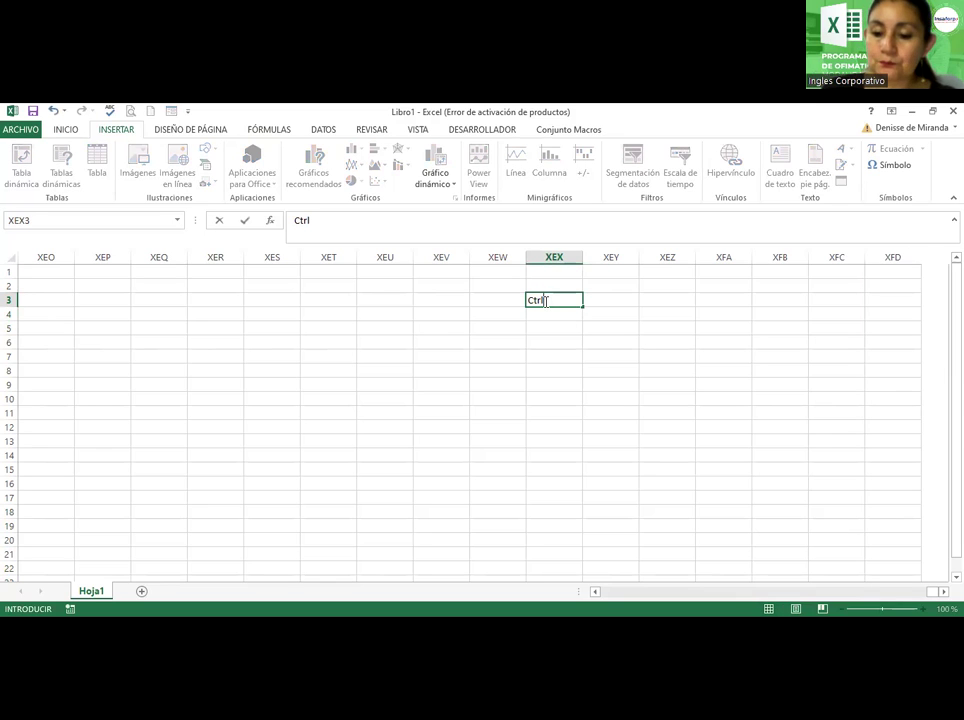
type("+Flecha a")
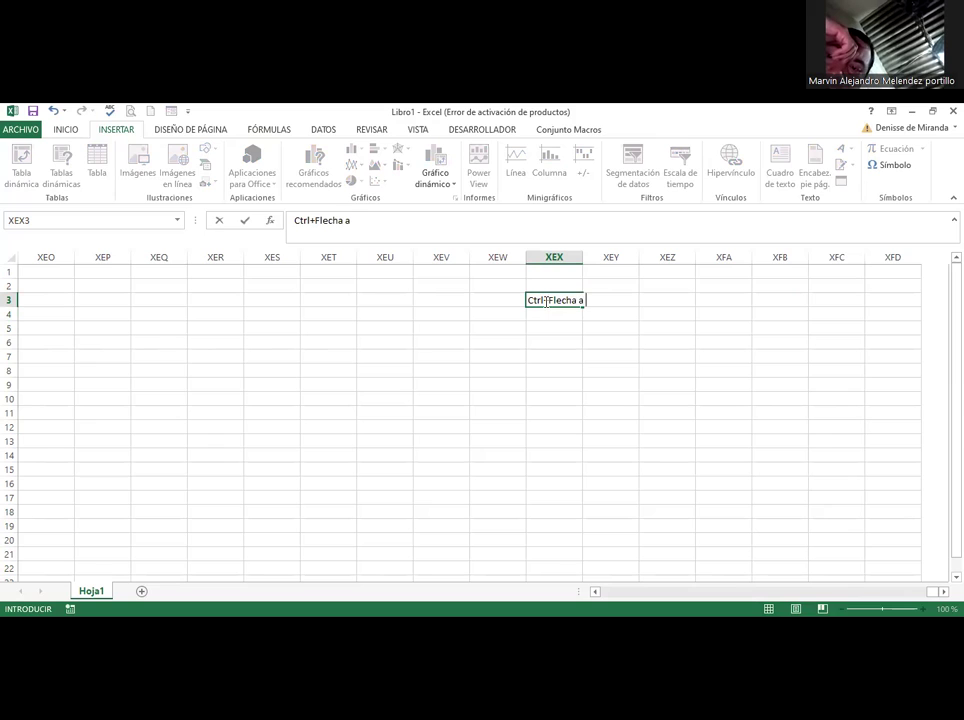
type(" la derecha")
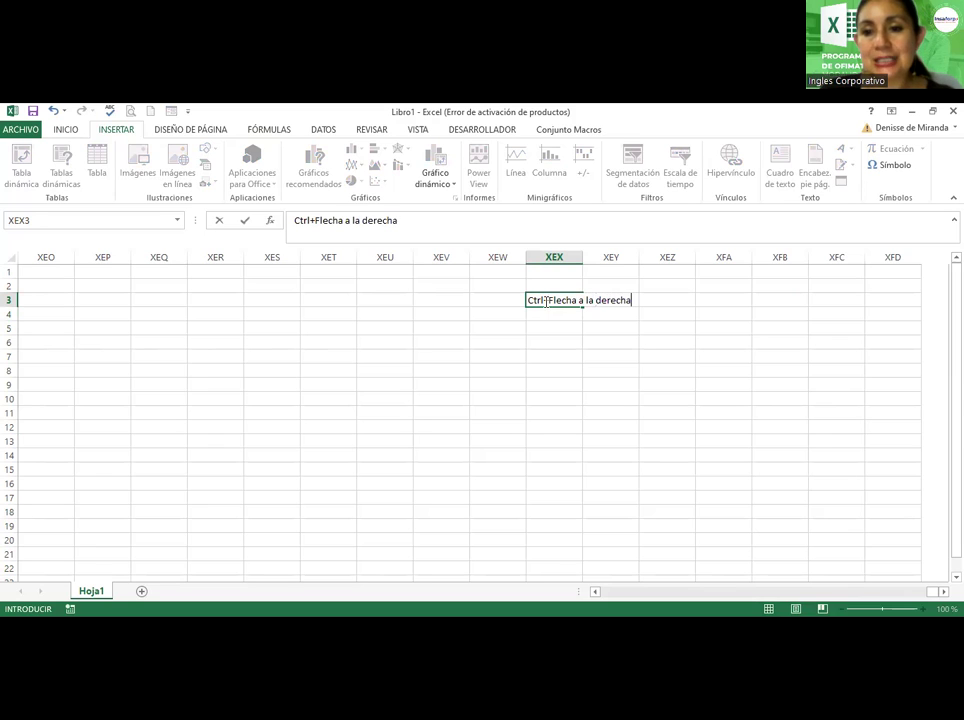
key("Return")
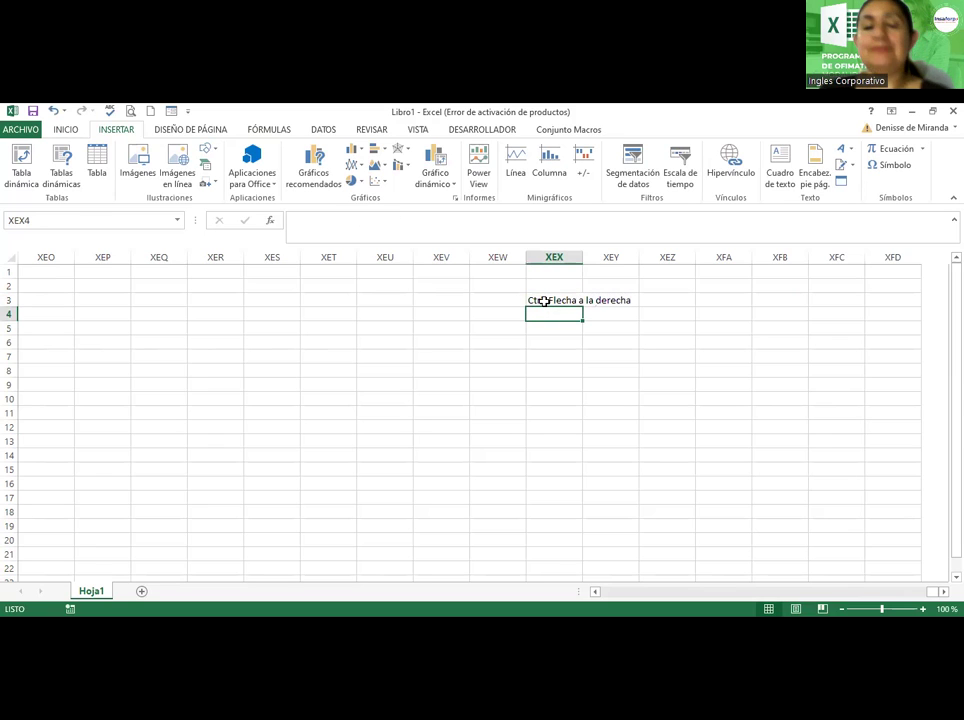
left_click(876, 302)
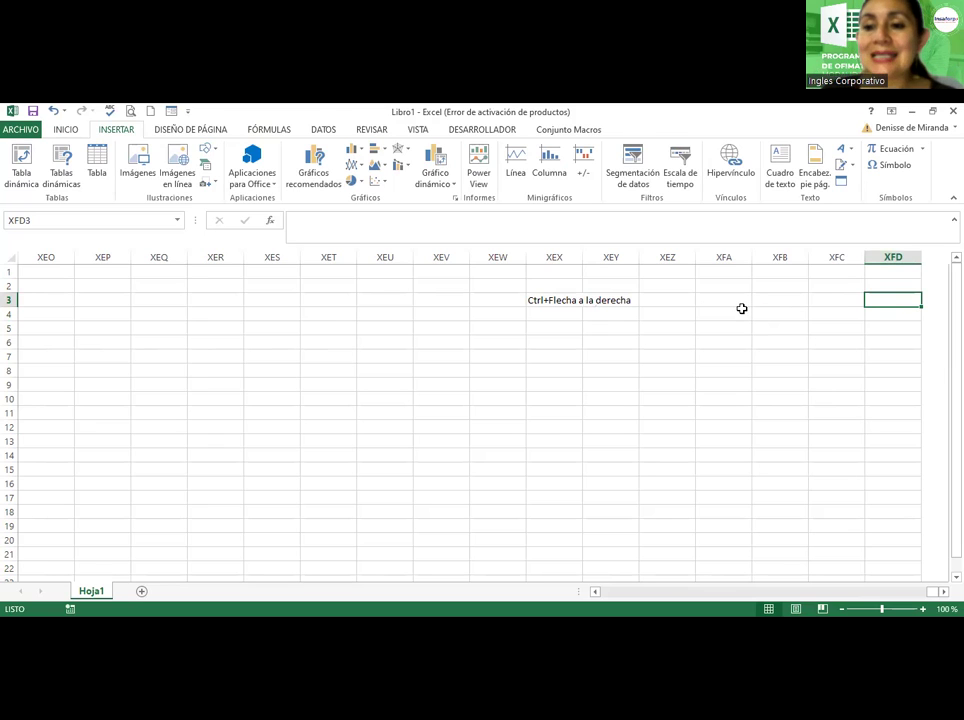
left_click(742, 311)
left_click(777, 318)
left_click(745, 341)
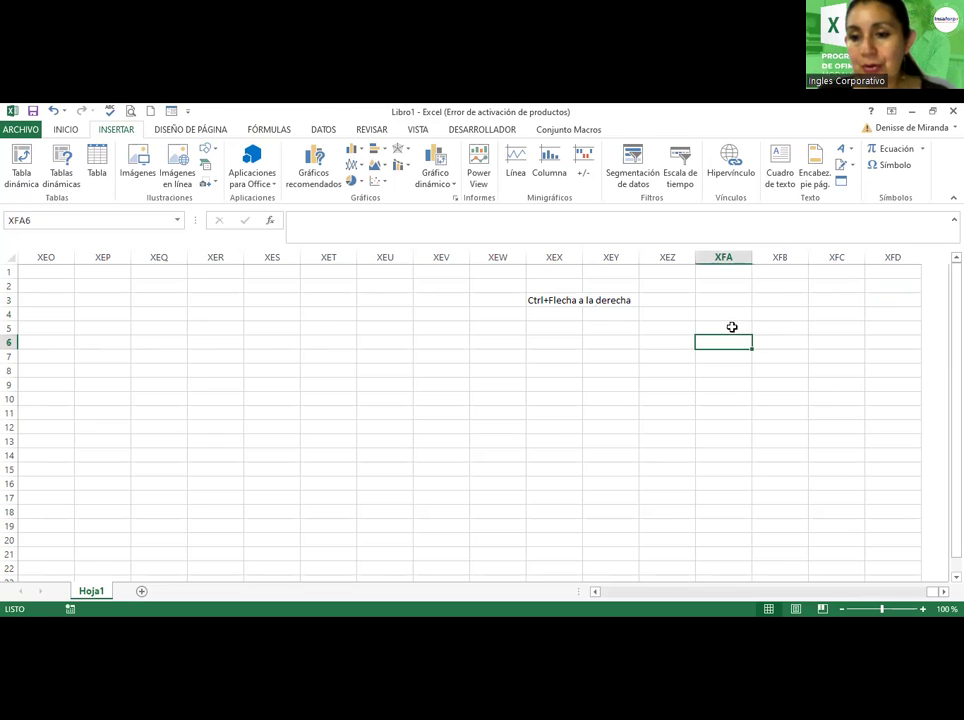
left_click(767, 331)
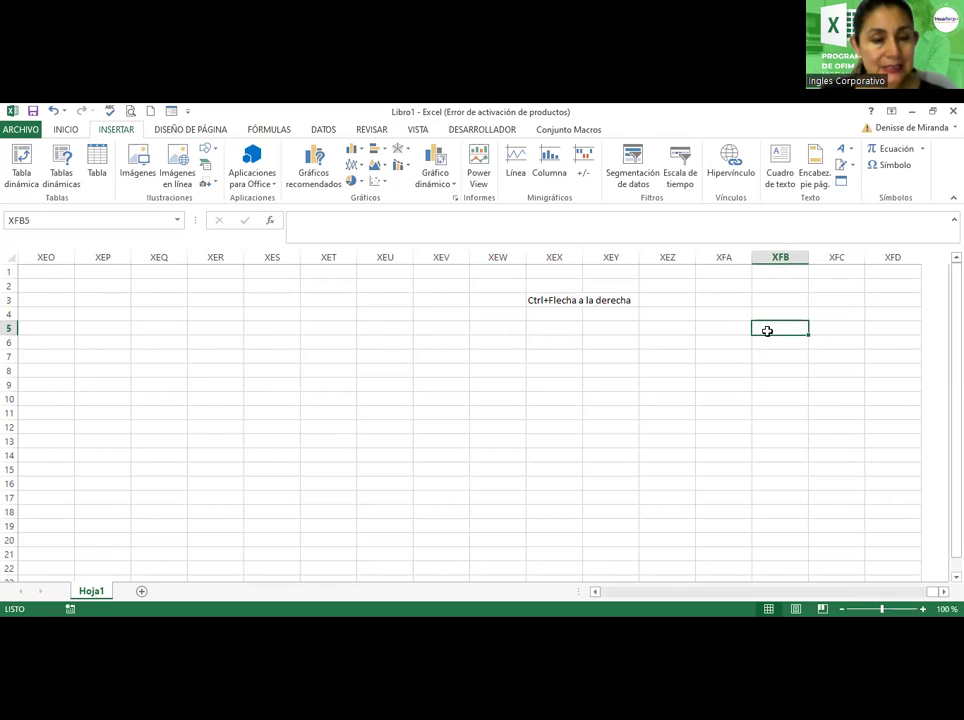
left_click(734, 327)
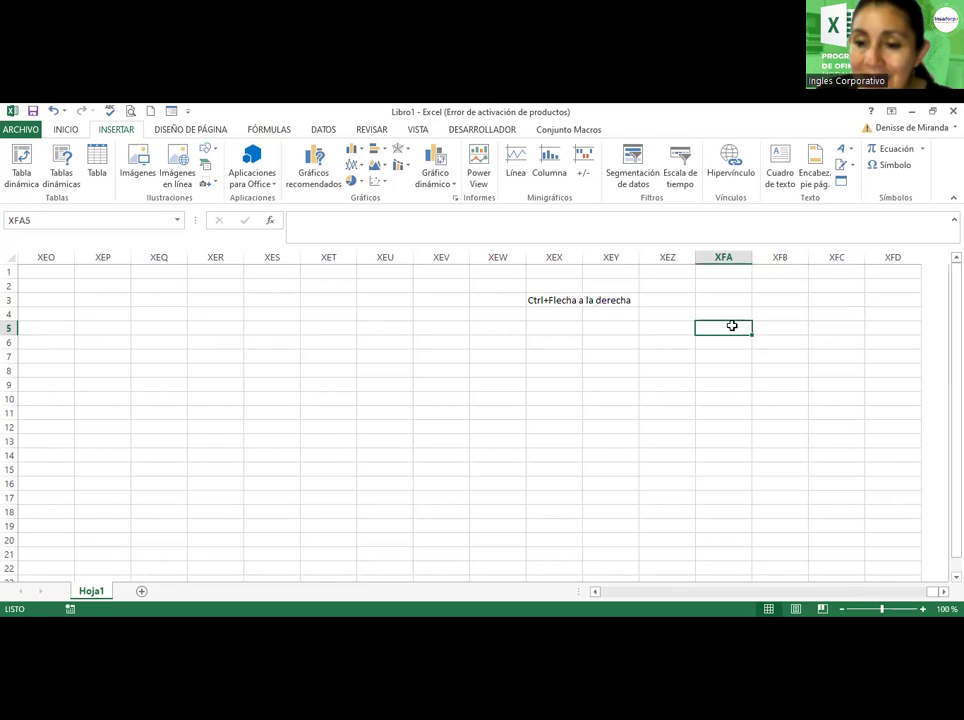
left_click(624, 358)
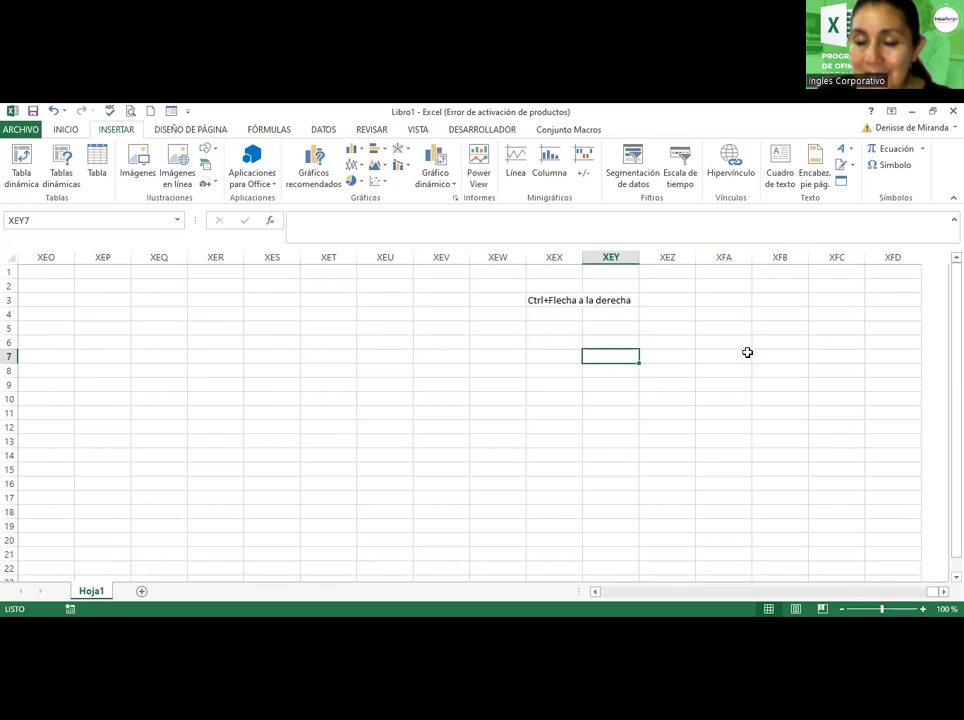
left_click(801, 313)
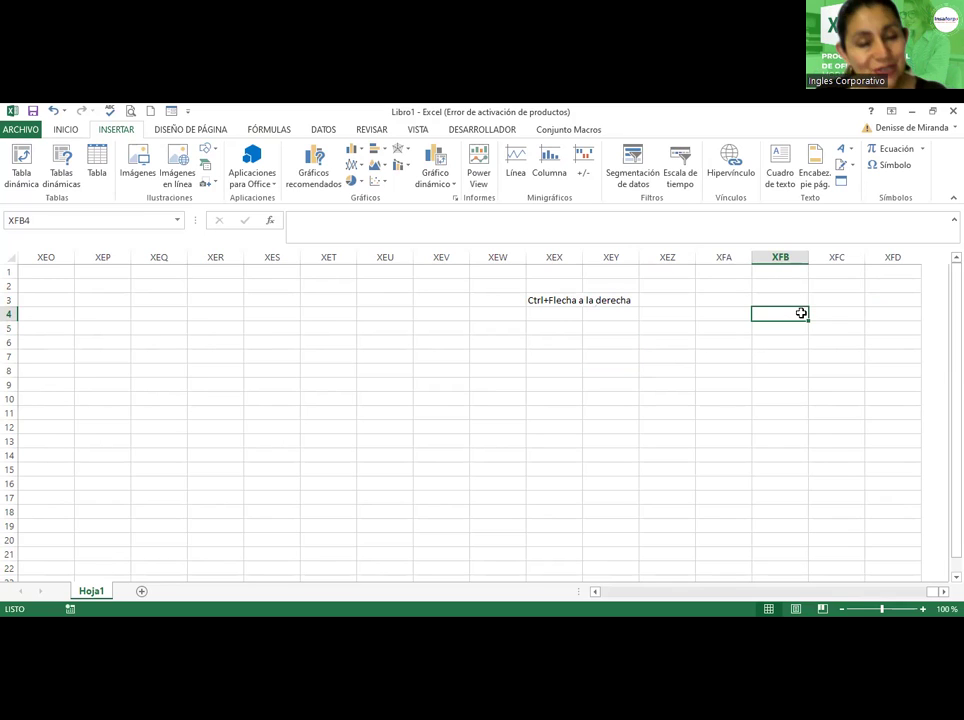
left_click(777, 340)
left_click(771, 312)
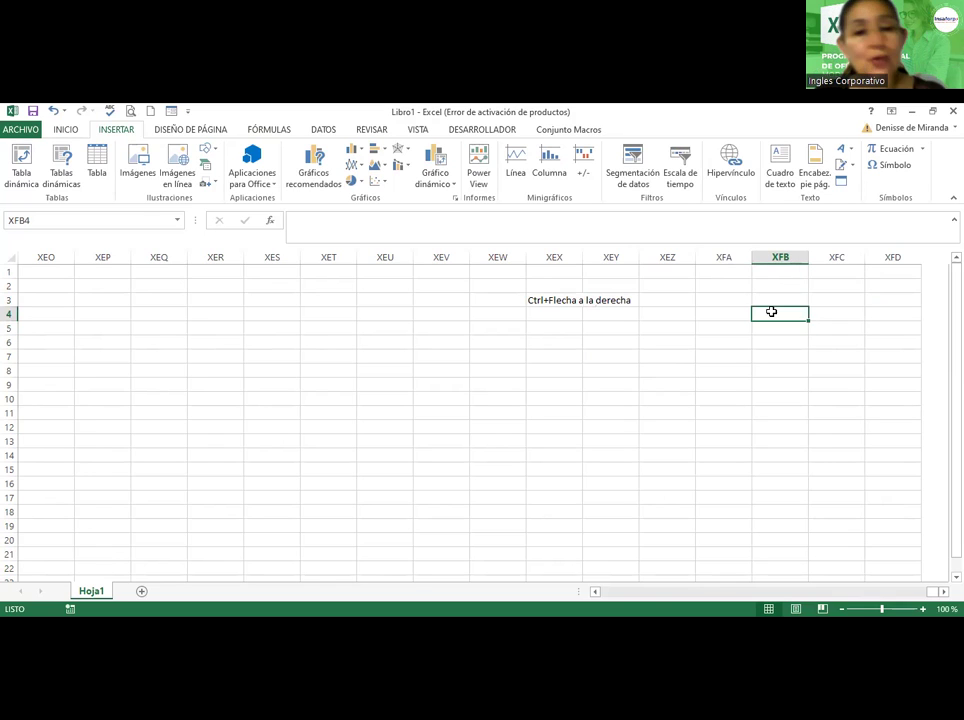
Select column XFB and its cell XFB5, and go directly to cell MH25 by entering its reference
left_click(775, 257)
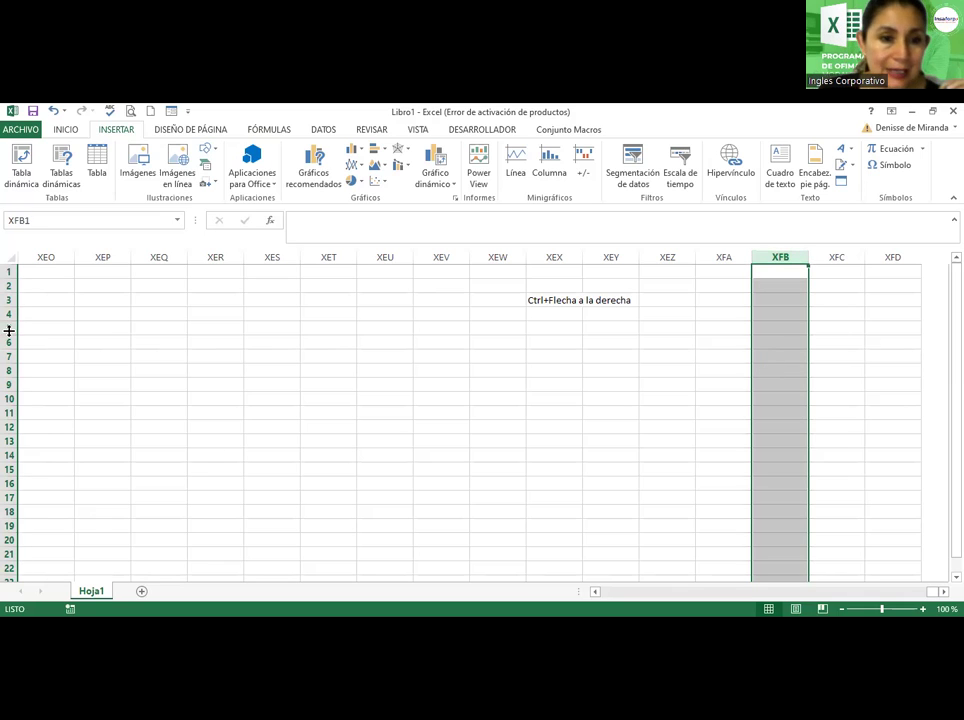
left_click(768, 331)
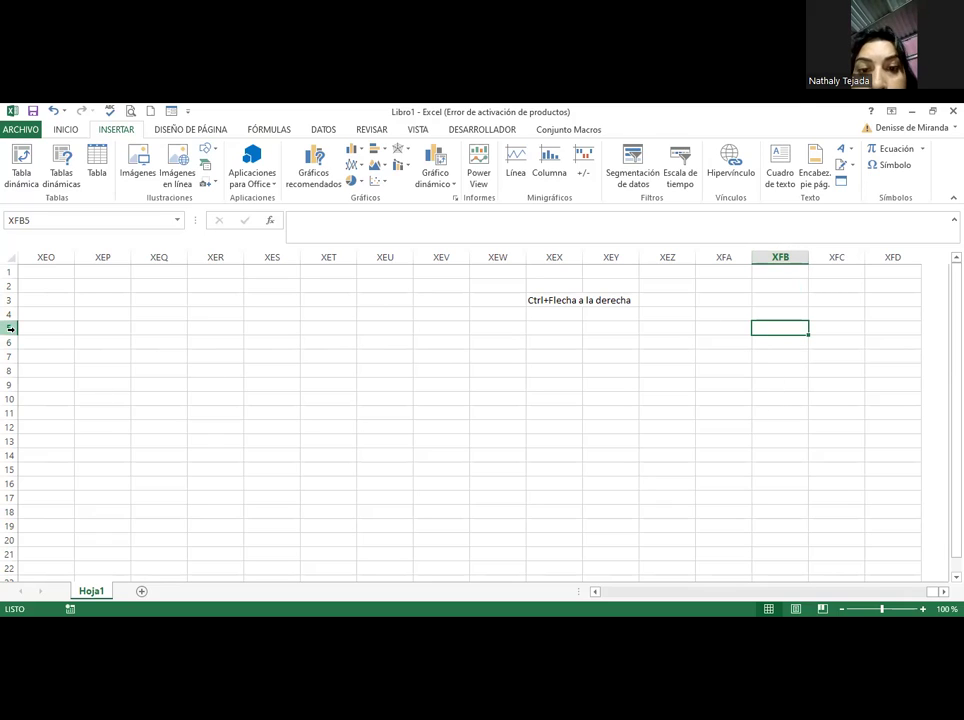
left_click(36, 219)
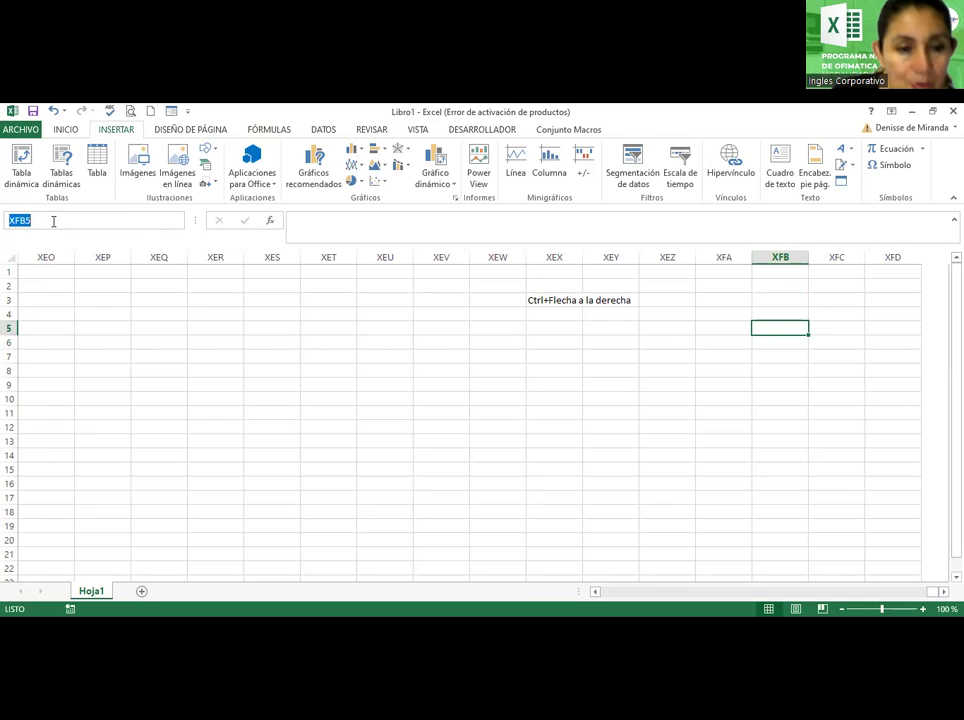
type("mh25")
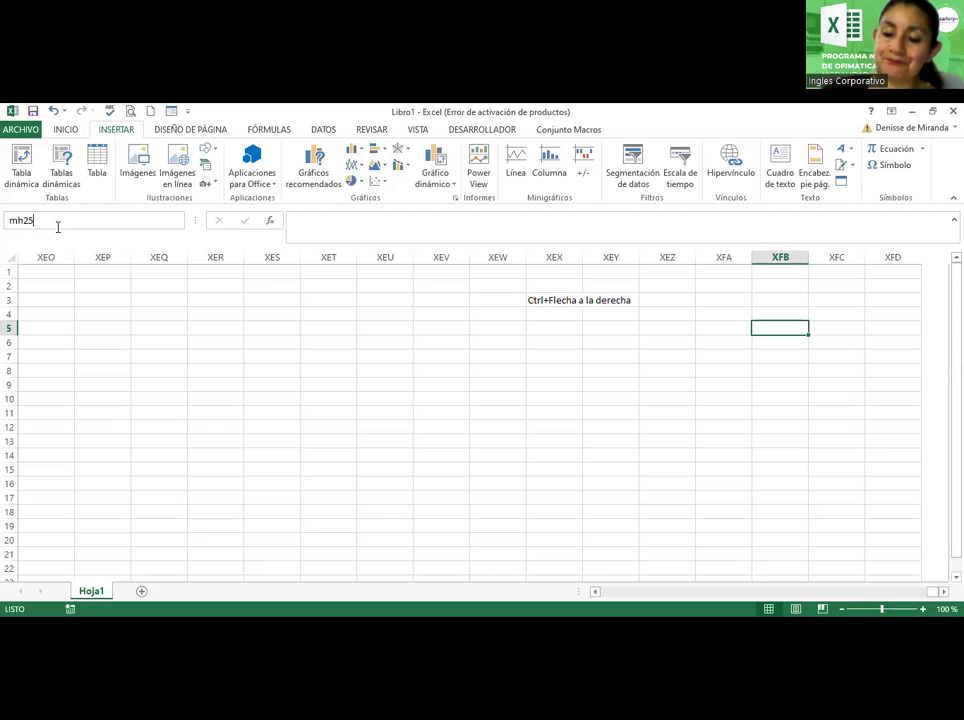
key("Return")
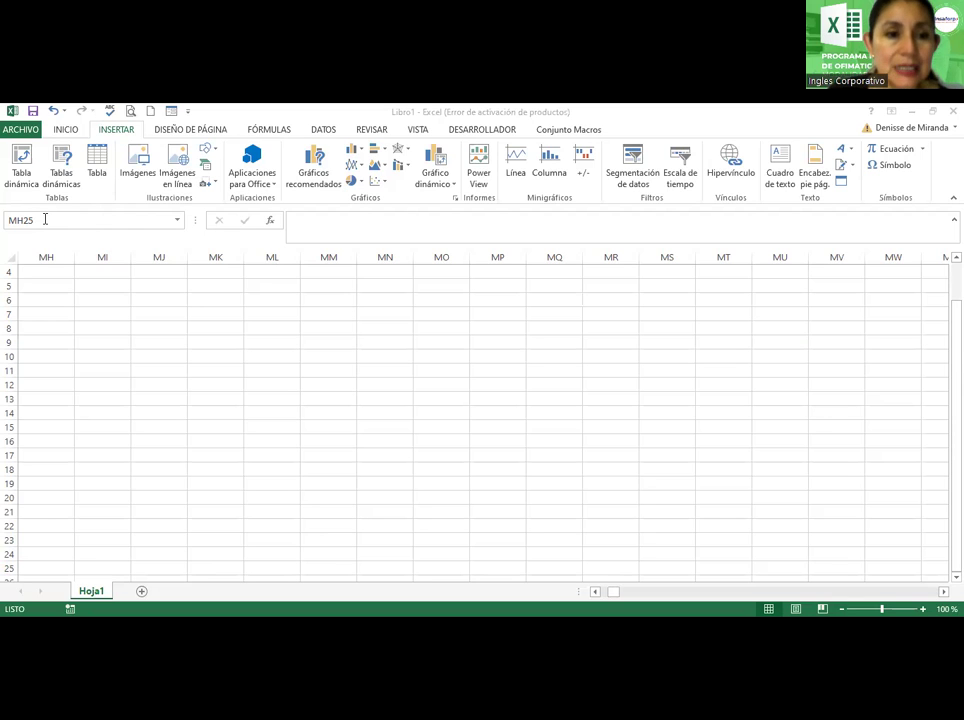
Display the Home ribbon commands and go directly to cell H3 by entering its reference
left_click(45, 219)
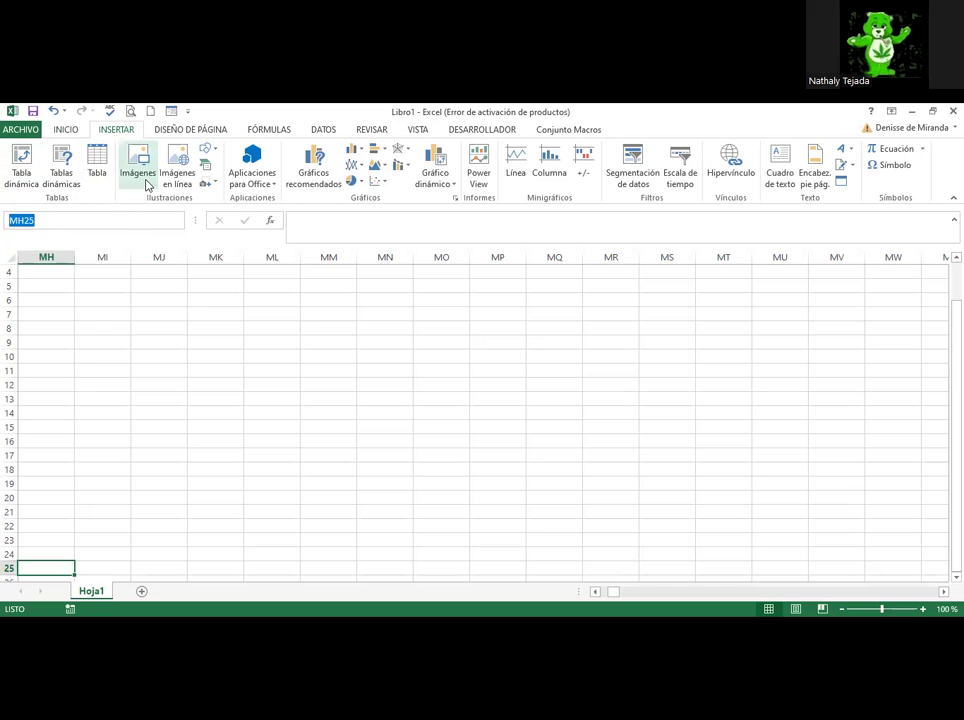
left_click(70, 131)
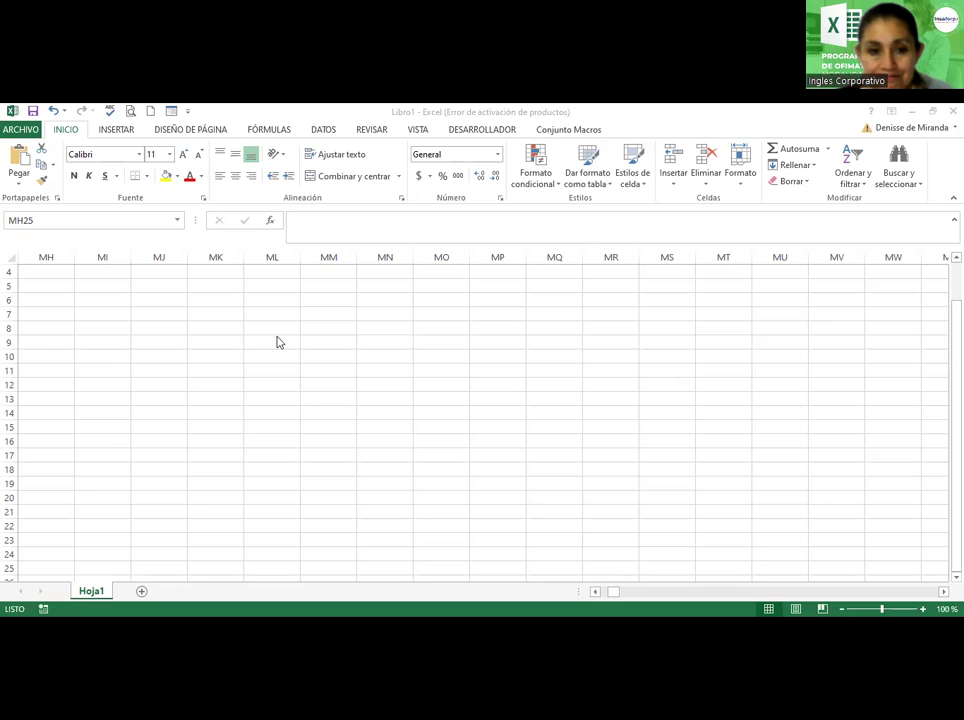
key("alt+Tab")
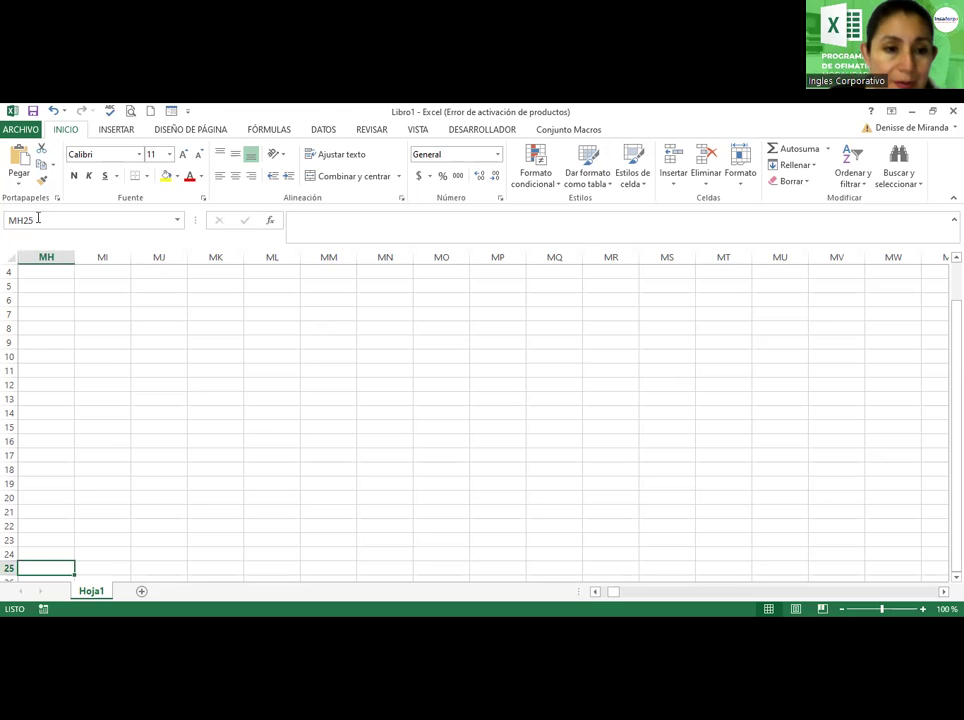
left_click(54, 219)
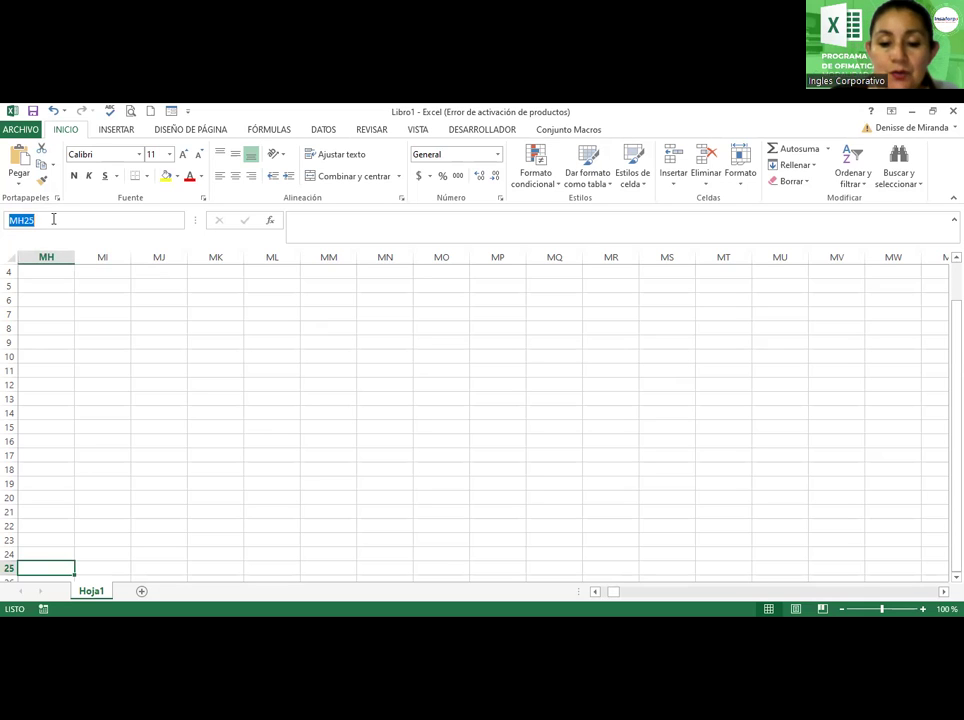
type("h3")
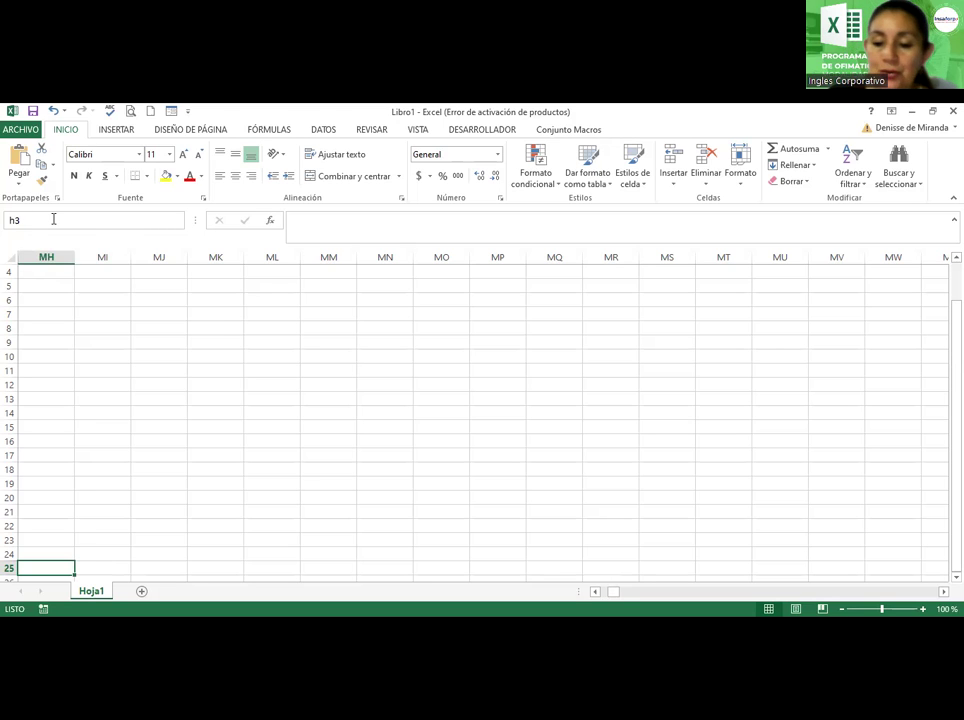
key("Return")
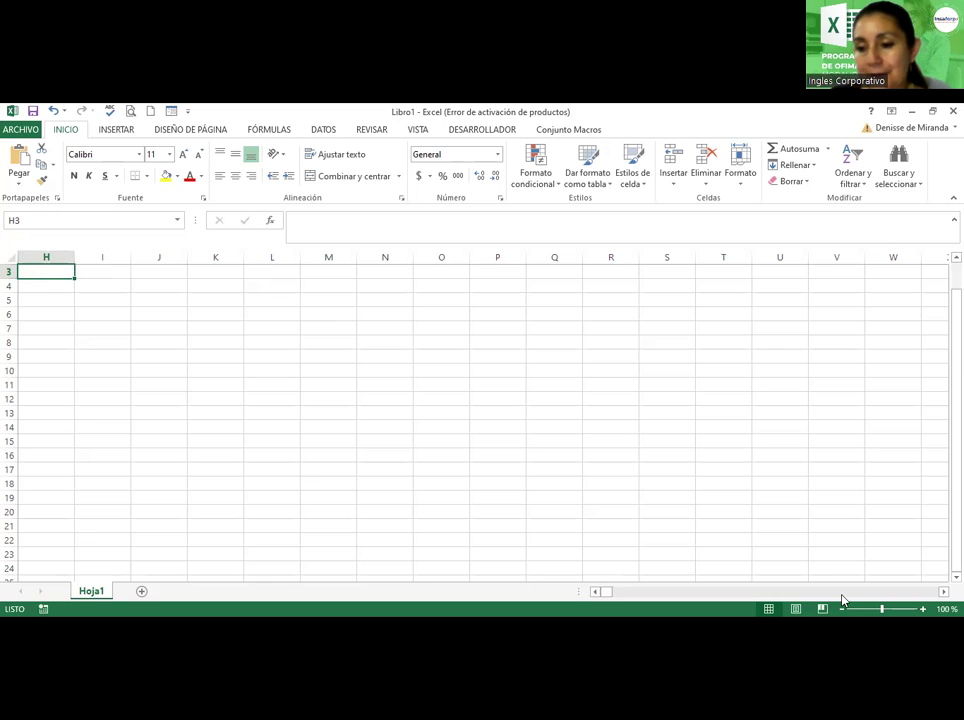
Enlarge the worksheet zoom to 210 %
left_click(924, 609)
left_click(924, 609)
left_click(924, 609)
left_click(924, 609)
left_click(924, 609)
left_click(924, 609)
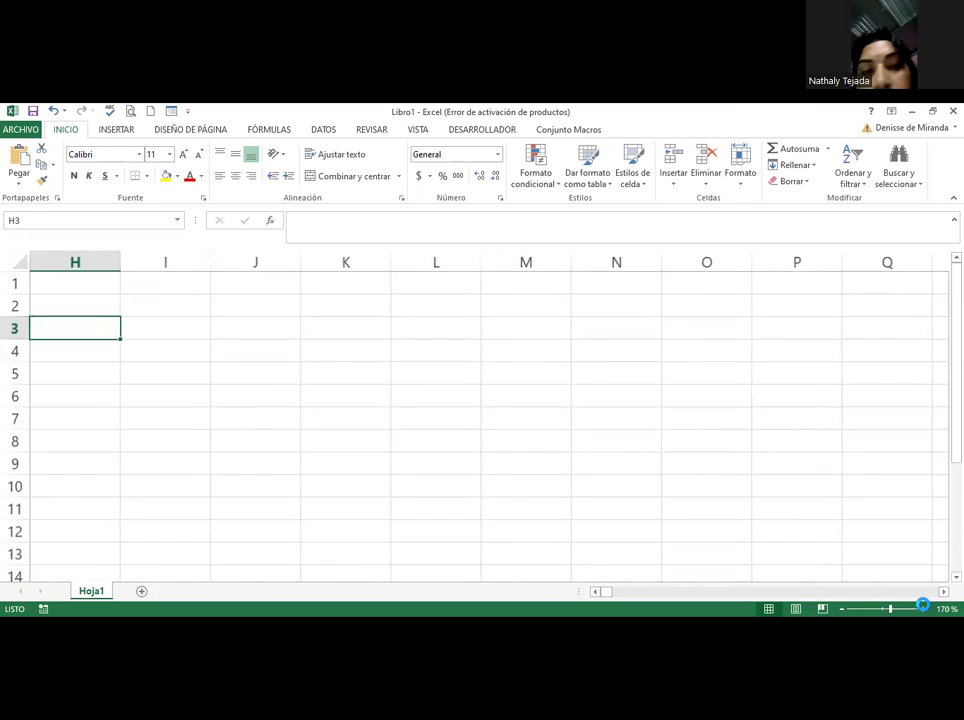
left_click(923, 608)
left_click(923, 608)
left_click(923, 608)
left_click(923, 608)
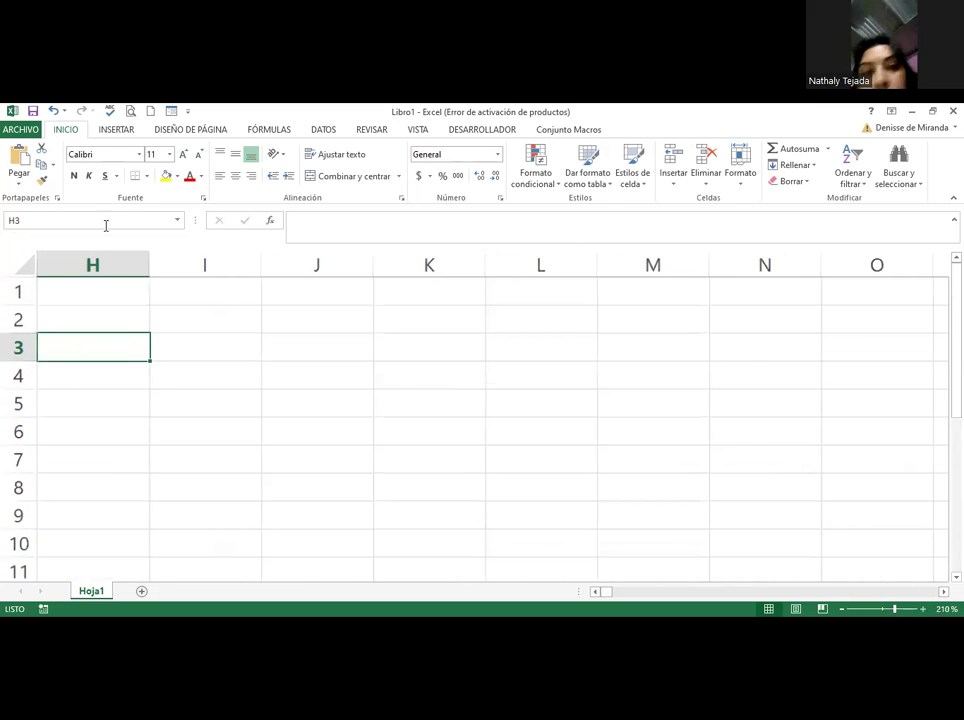
Highlight the active cell's reference in the name box and reselect cell H3
left_click(27, 220)
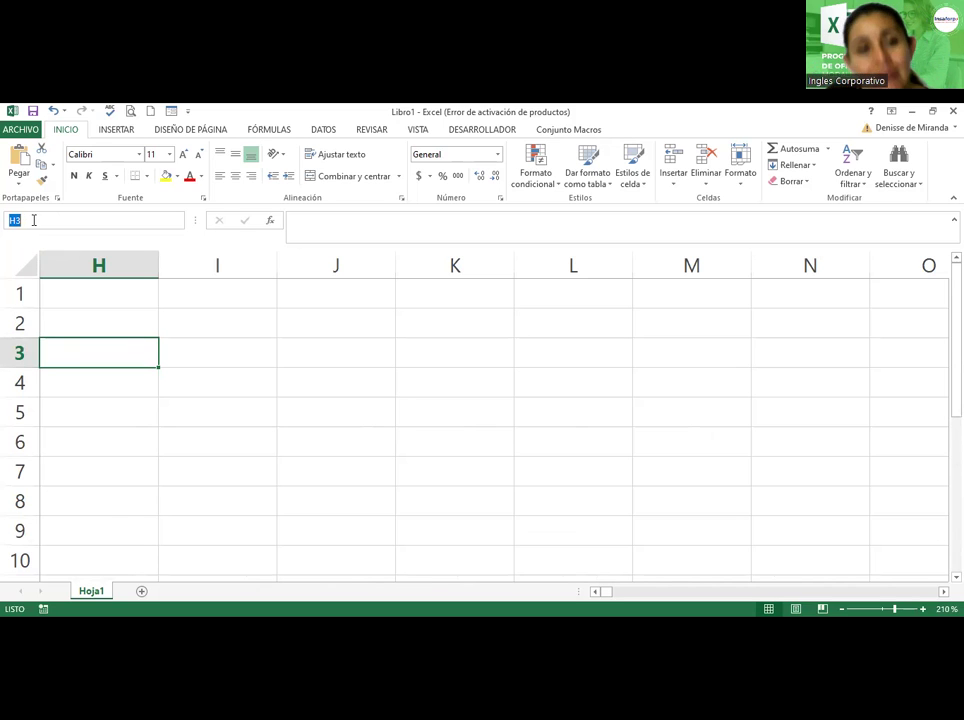
left_click(57, 216)
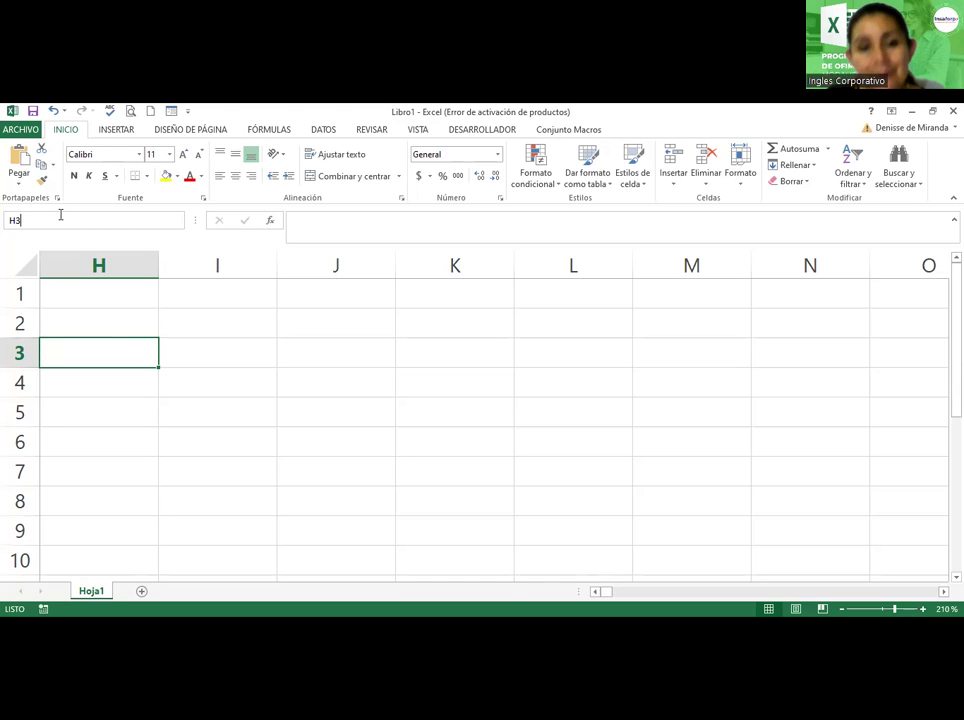
left_click(133, 363)
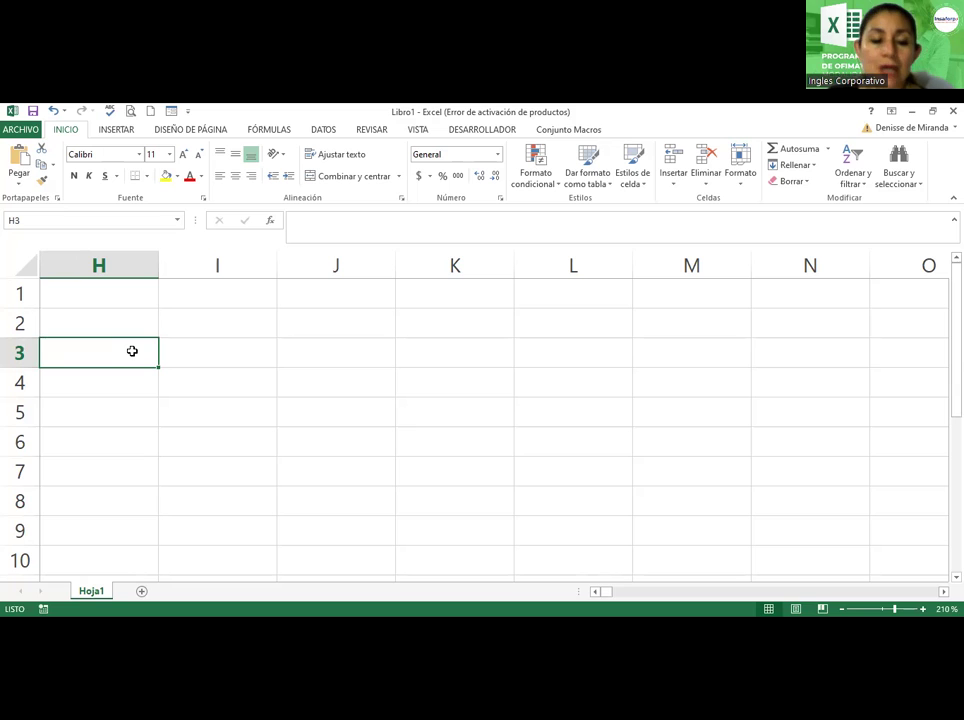
Jump along row 3 from H3 to the note in XEX3 and on to XFD3, and move back one cell to XFC3
key("ctrl+Right")
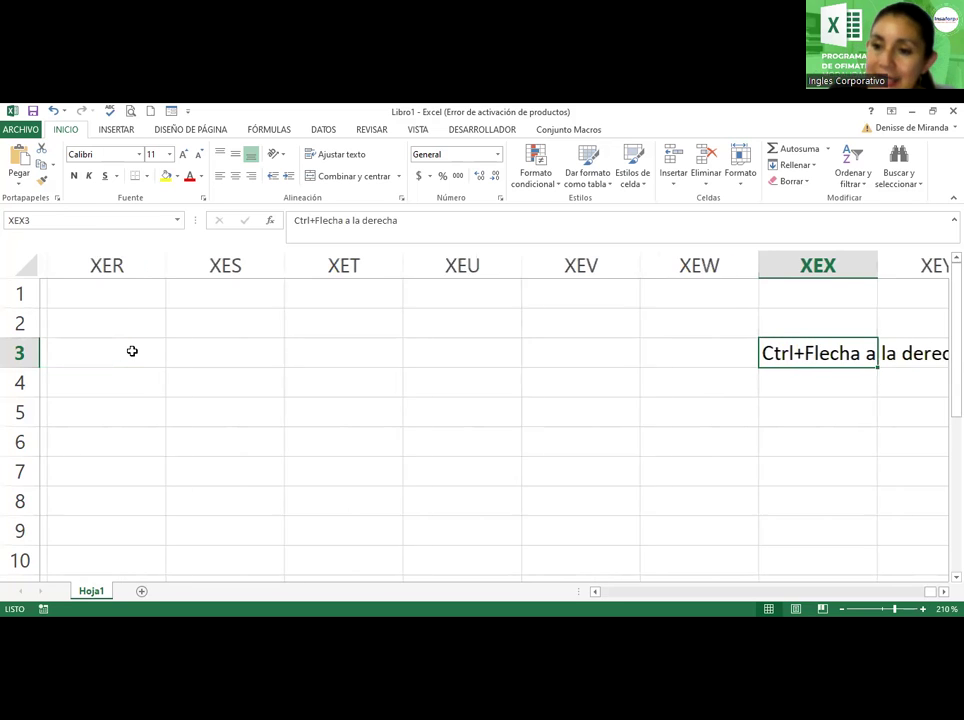
key("ctrl+Right")
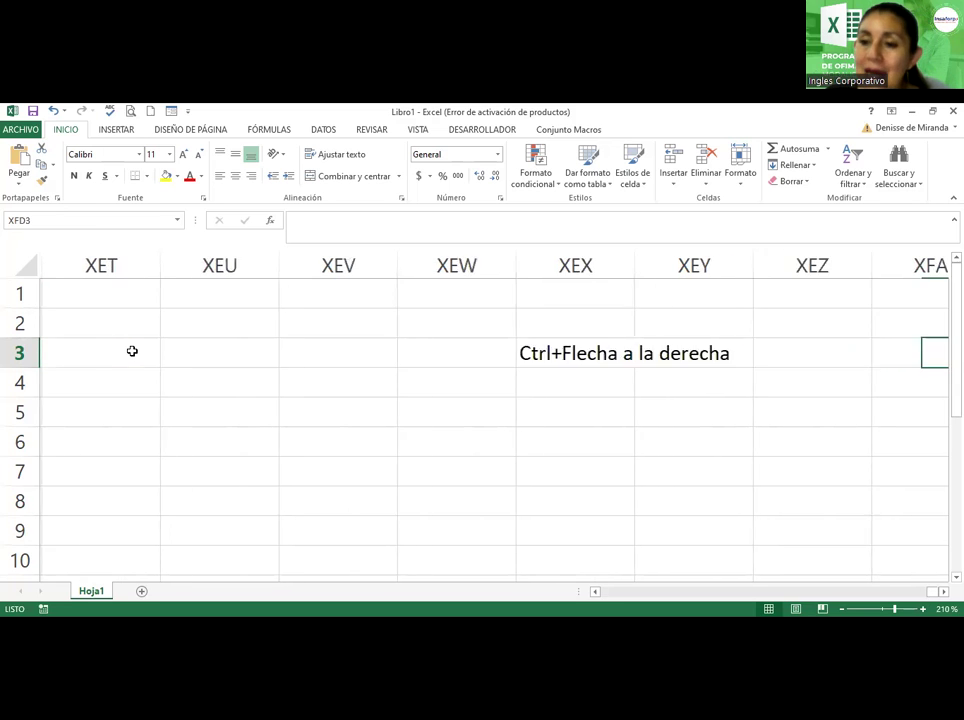
key("Left")
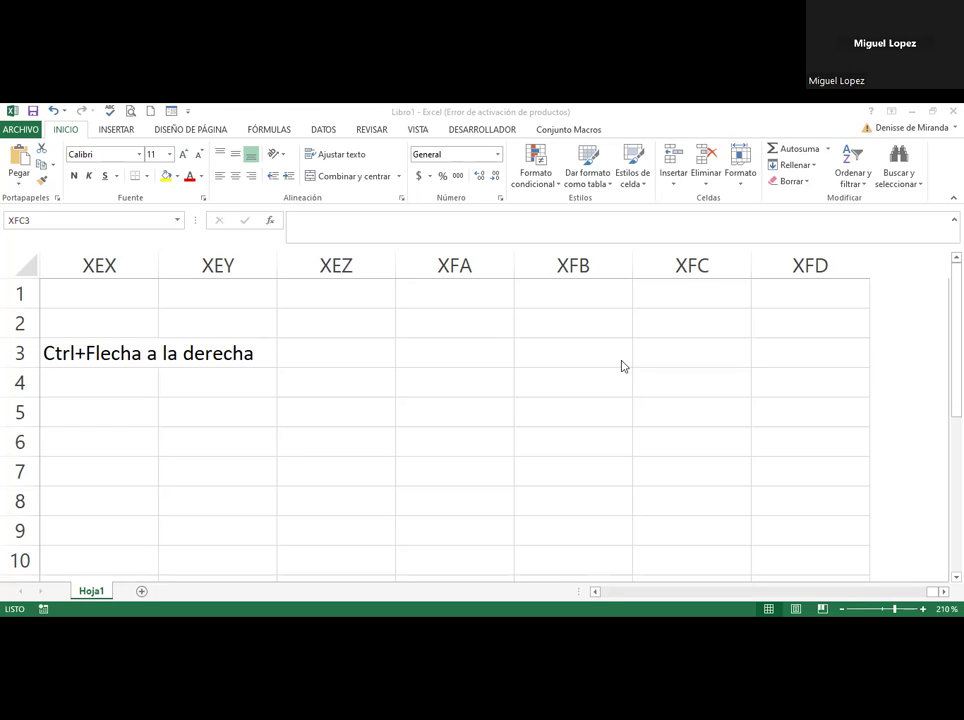
Select cell XFB3 and jump down to the last row of its column, cell XFB1048576
left_click(557, 347)
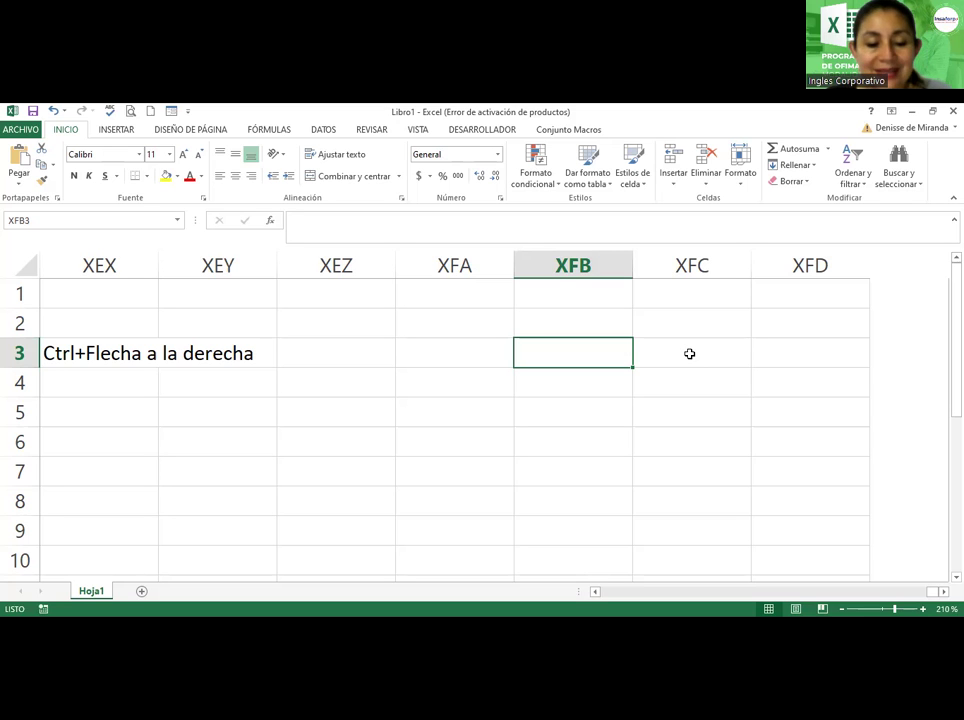
key("ctrl+Down")
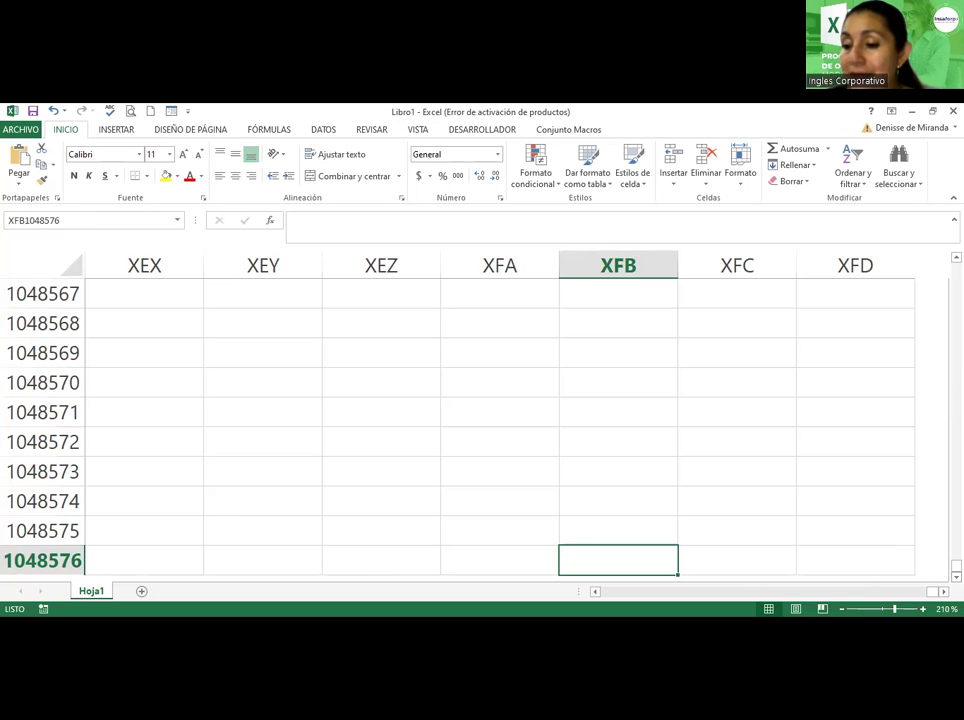
scroll(480, 420, "down", 2)
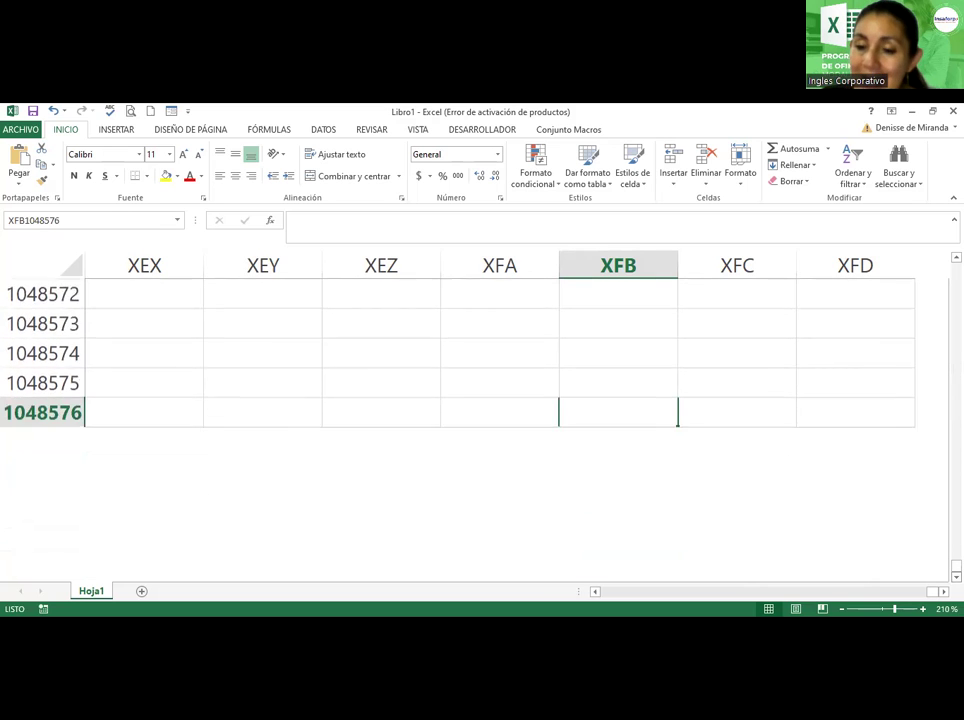
scroll(480, 340, "down", 1)
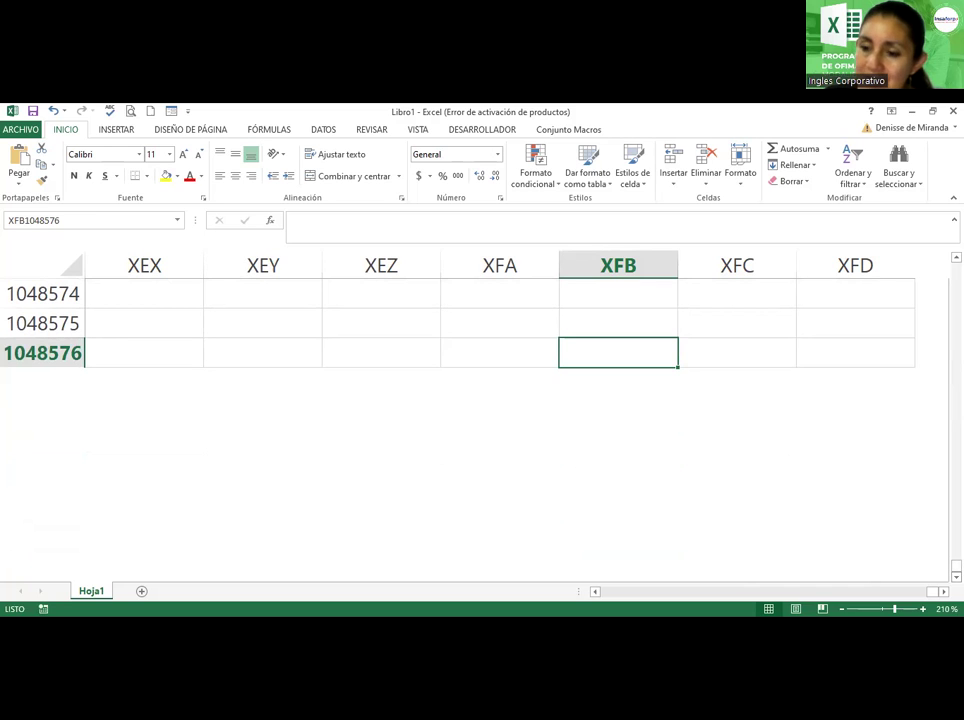
scroll(480, 340, "down", 1)
mouse_move(956, 567)
left_mouse_down()
mouse_move(956, 557)
mouse_move(956, 566)
left_mouse_up()
scroll(480, 420, "down", 3)
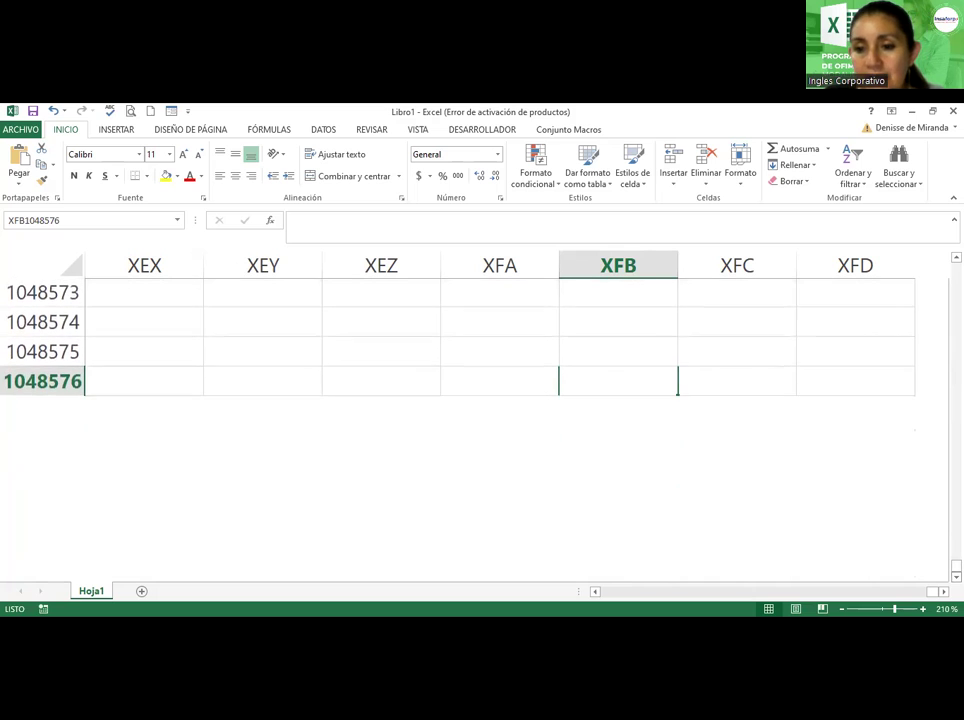
Reduce the worksheet zoom to 190 % and select the sheet's very last cell, XFD1048576
left_click(842, 609)
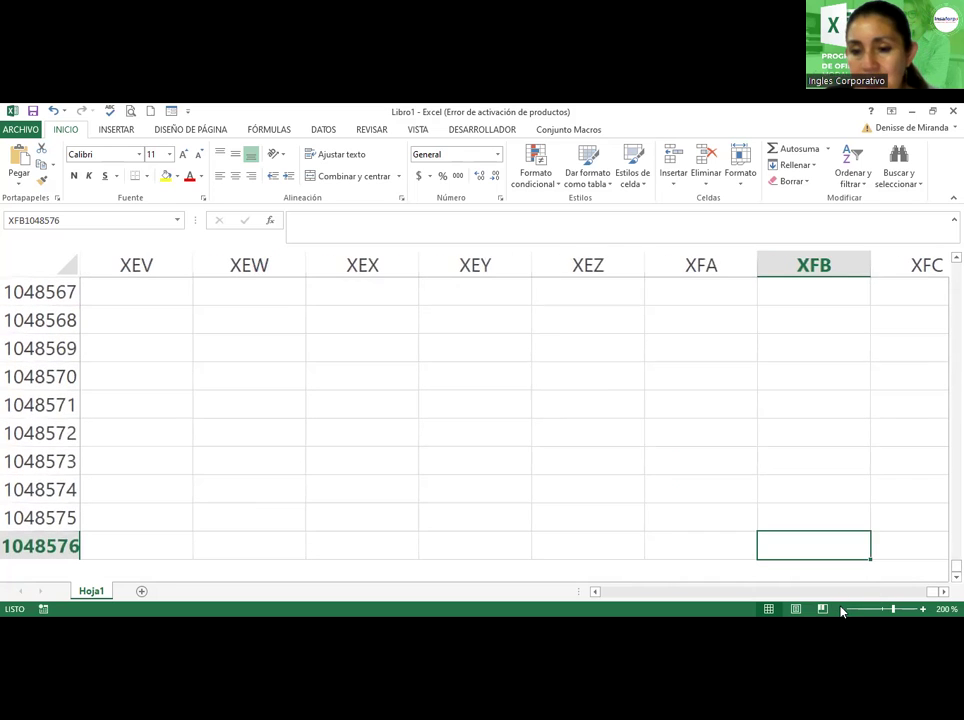
left_click(842, 609)
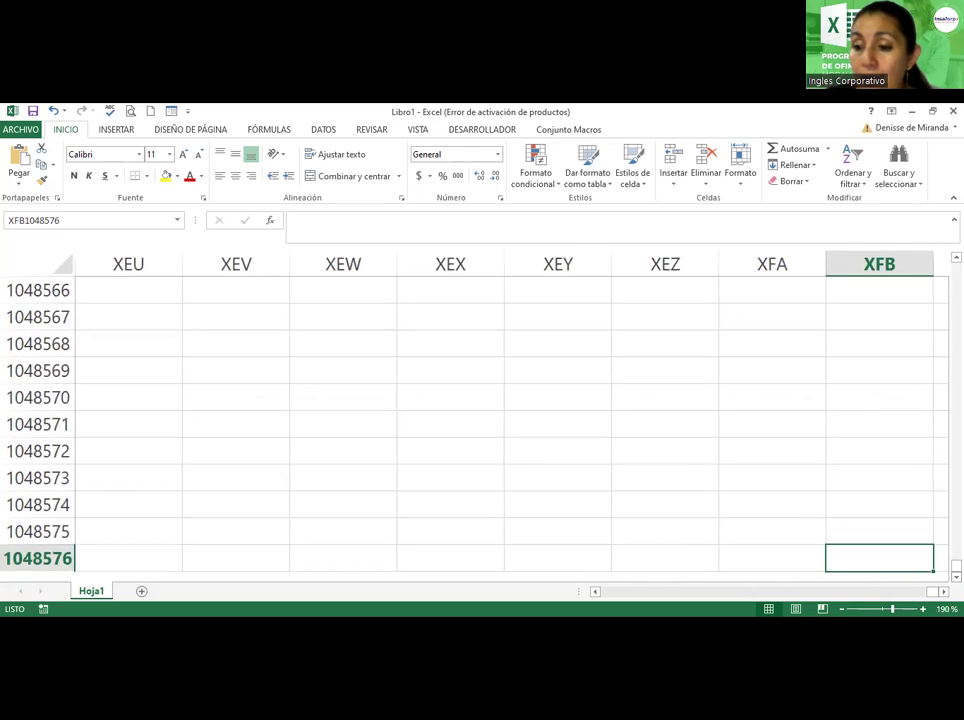
scroll(480, 420, "down", 4)
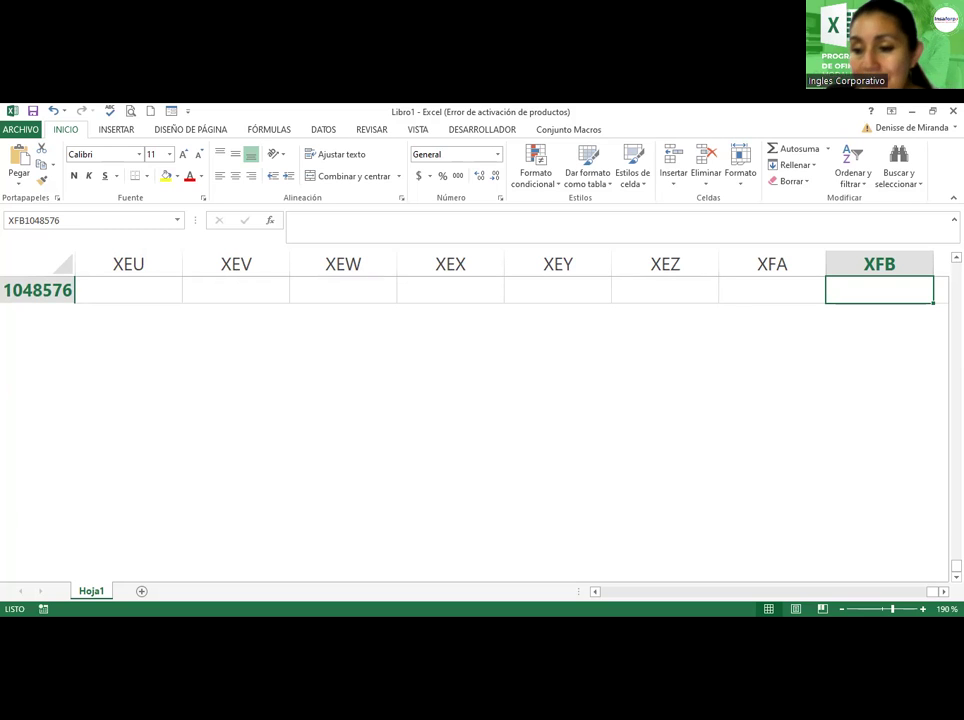
scroll(480, 290, "right", 4)
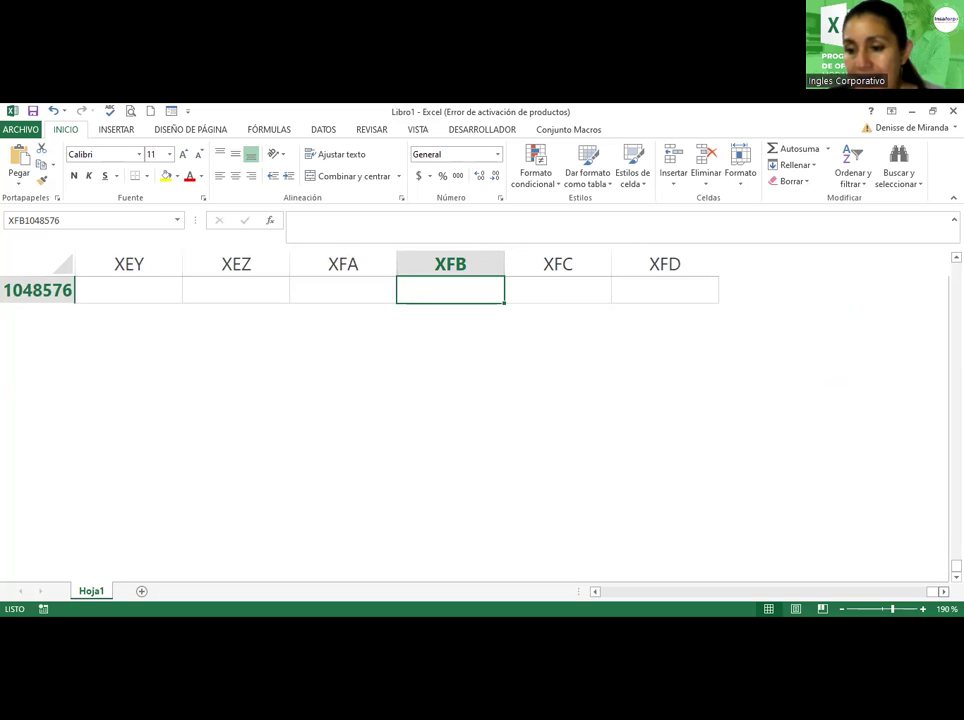
scroll(700, 371, "right", 2)
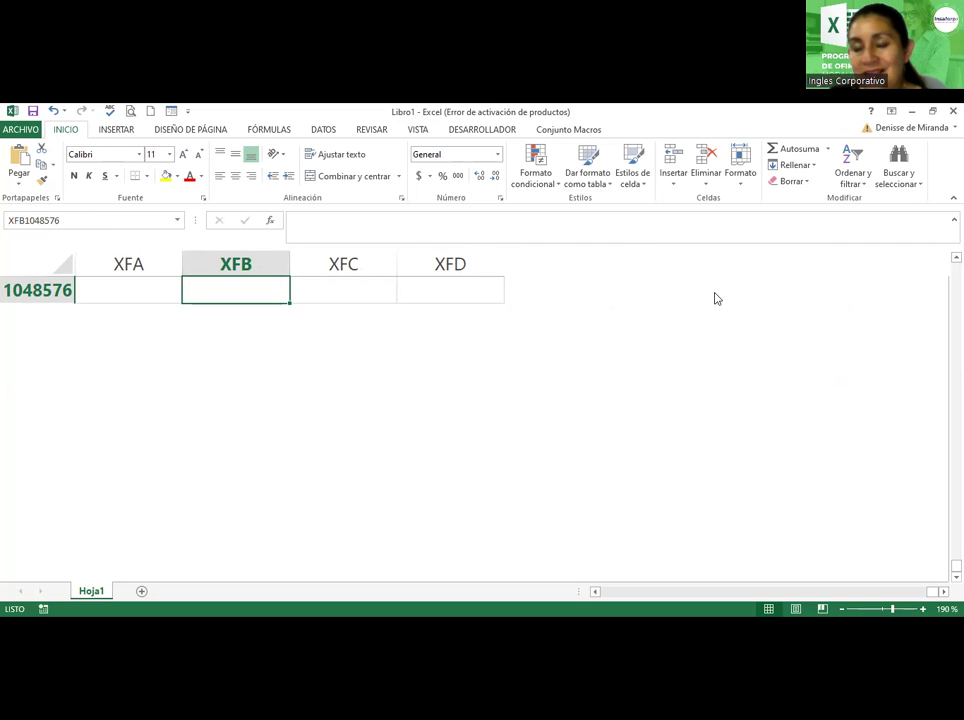
left_click(452, 290)
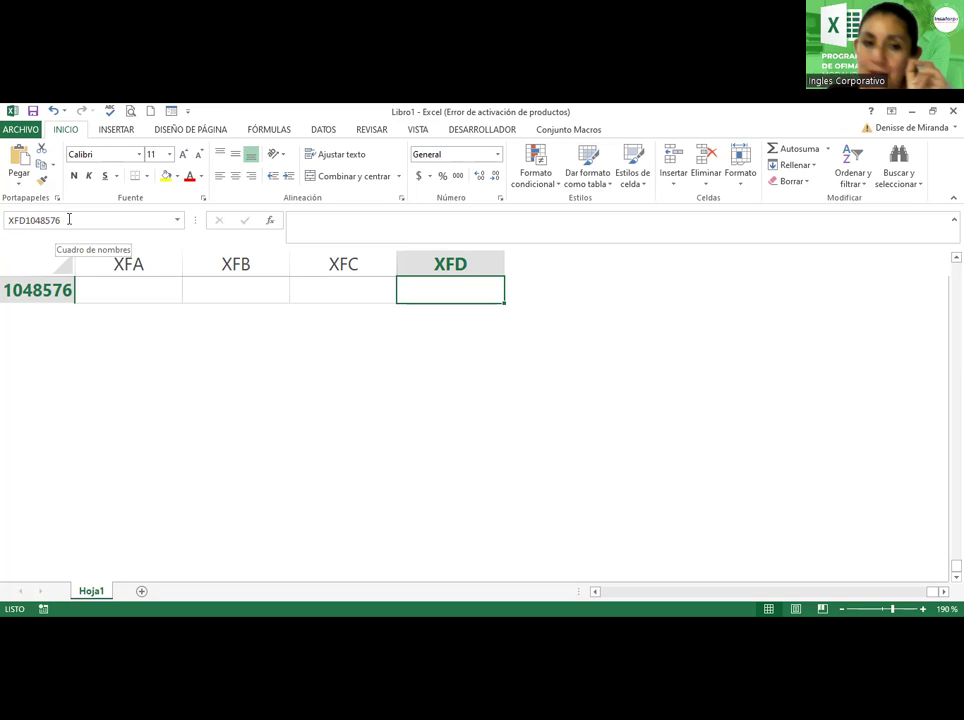
Go directly to cell A1 by entering its reference and reduce the worksheet zoom to 170 %
left_click(69, 219)
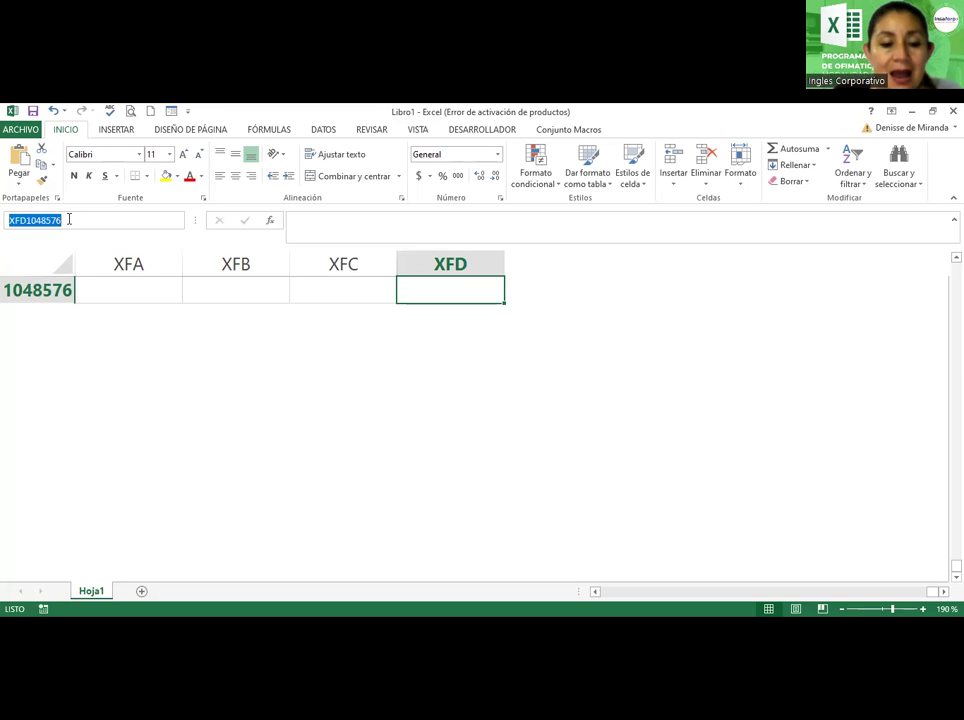
type("a1")
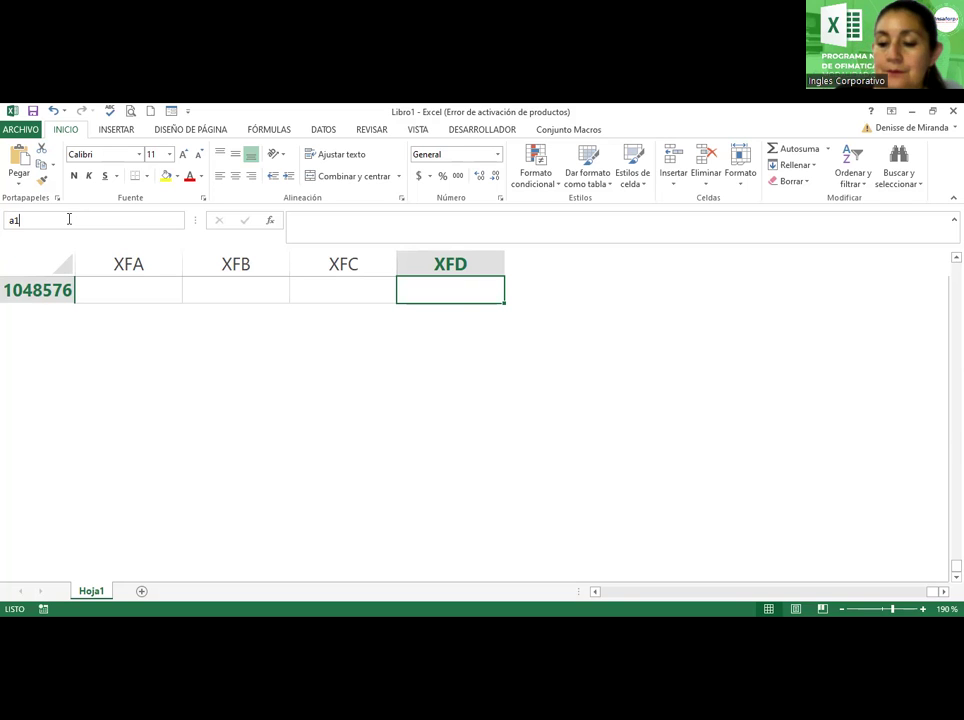
key("Return")
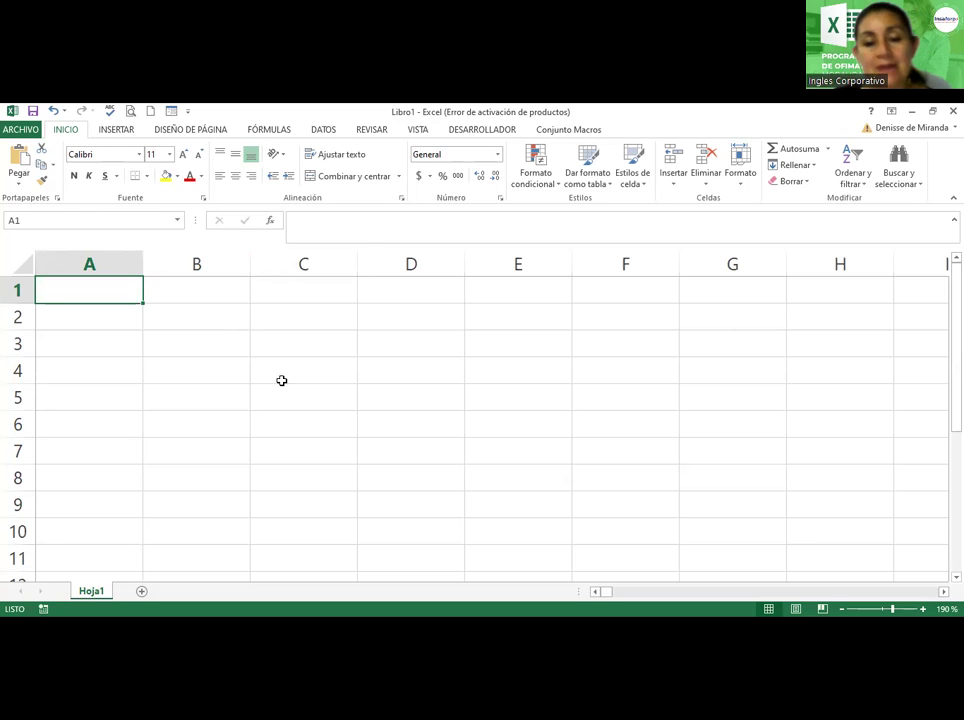
left_click(841, 609)
left_click(839, 609)
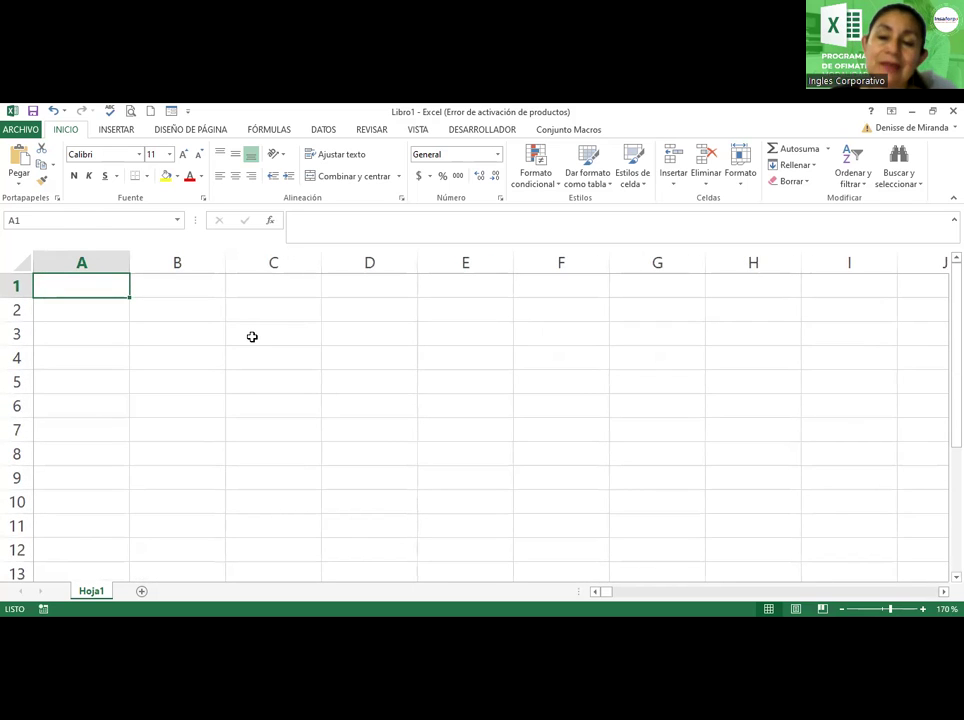
Select cell B1 and highlight the entire columns B, C and D one at a time
left_click(181, 287)
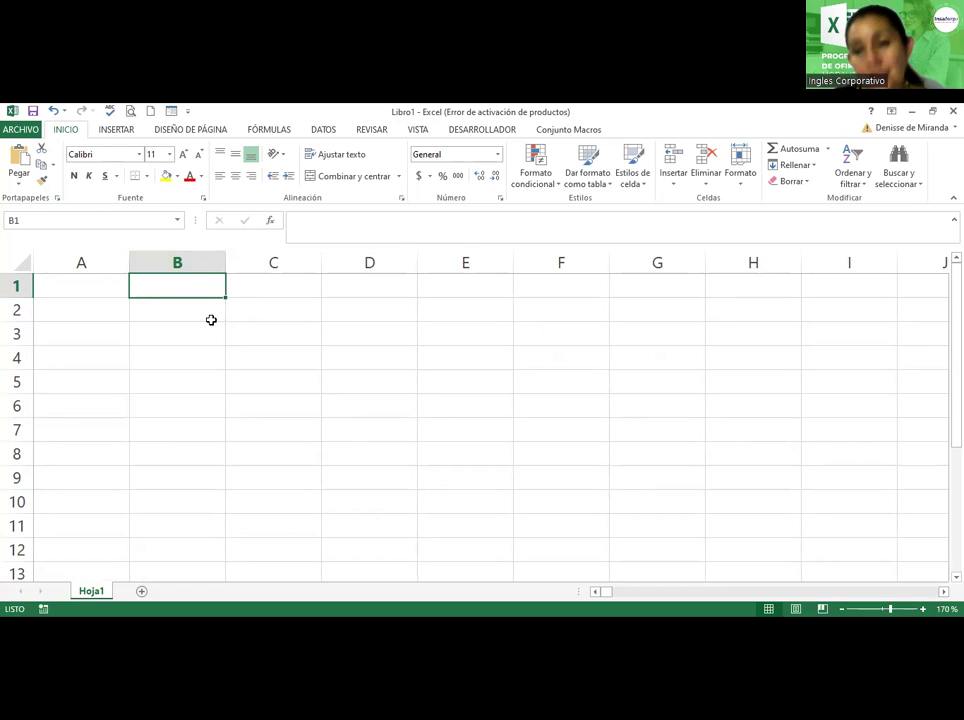
left_click(189, 261)
left_click(285, 258)
left_click(334, 261)
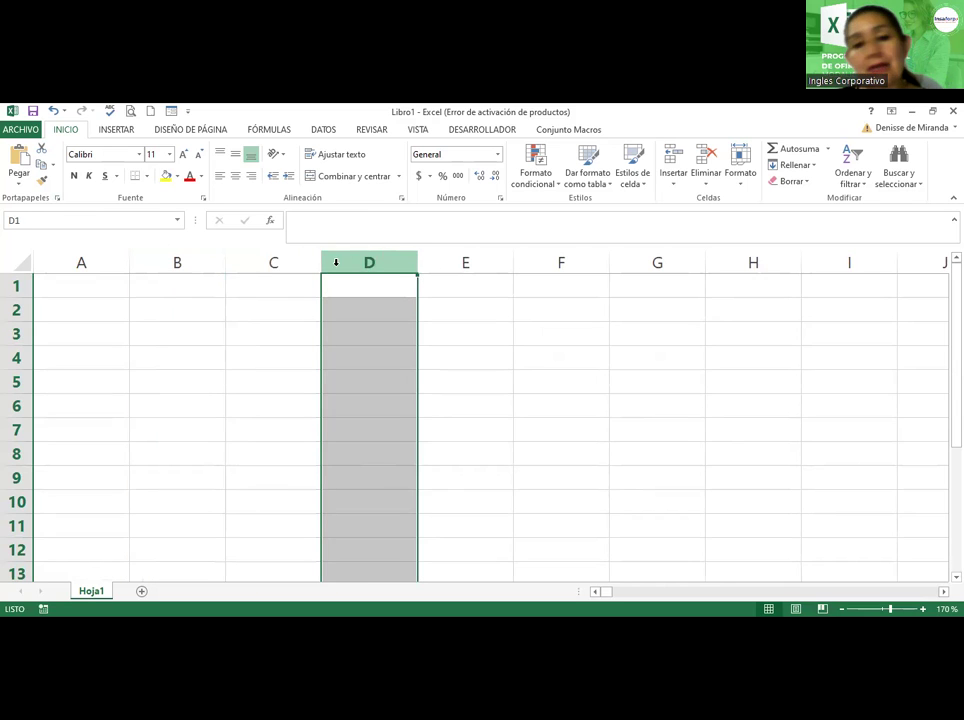
Highlight the entire rows 1, 2, 4, 5 and 6 one at a time and return to row 1
left_click(16, 286)
left_click(16, 309)
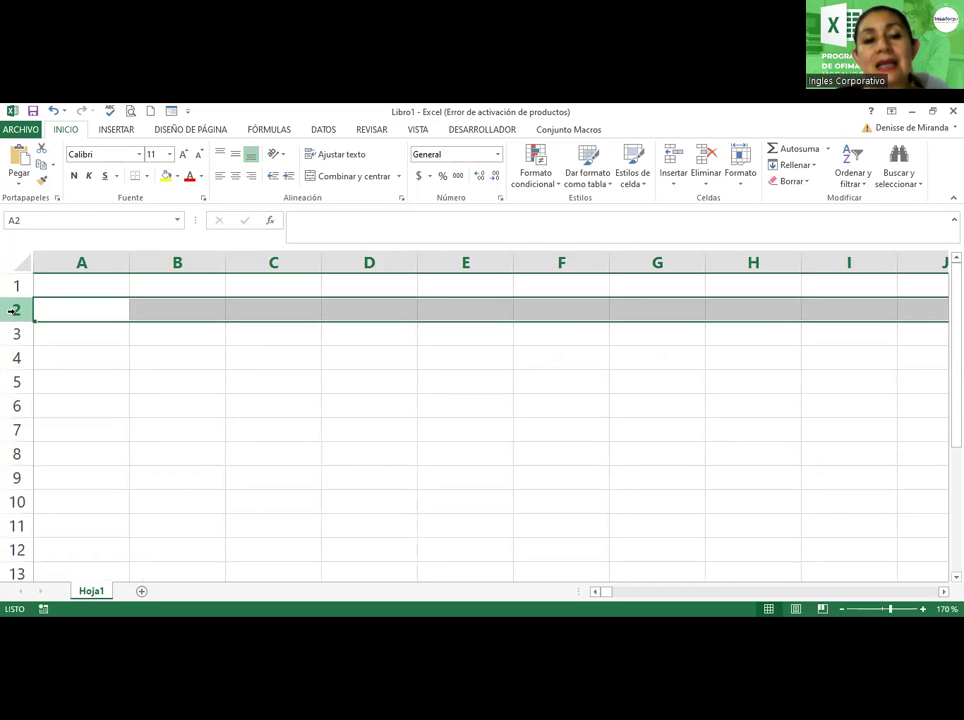
left_click(16, 357)
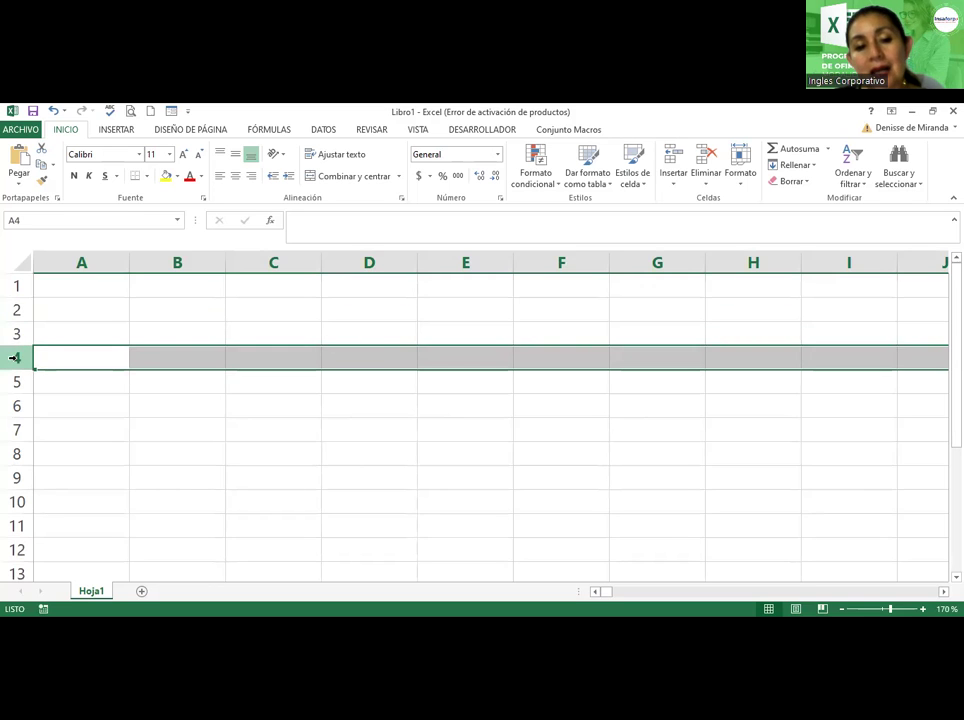
left_click(16, 381)
left_click(16, 406)
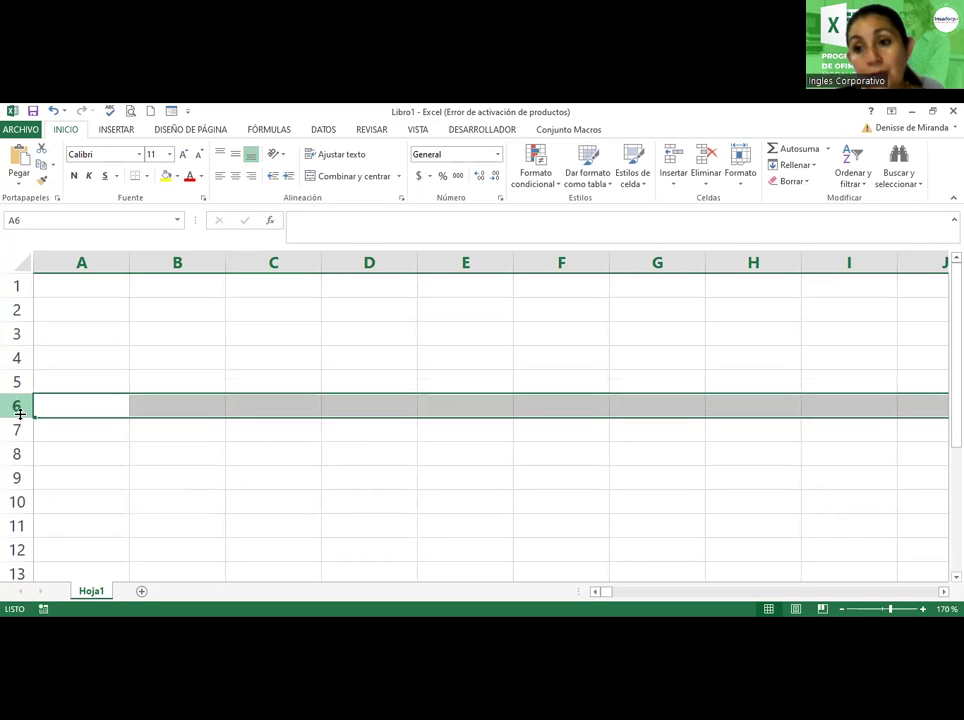
left_click(16, 287)
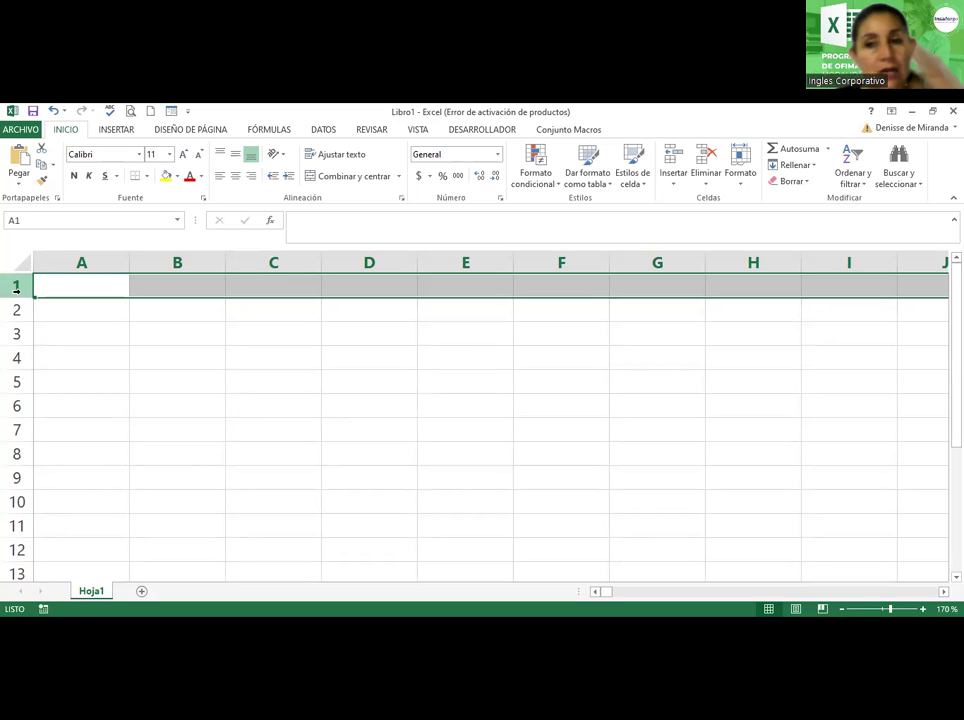
Select the cell block B2:D7, followed by the single-column range B2:B7, and clear the selection
left_click(168, 307)
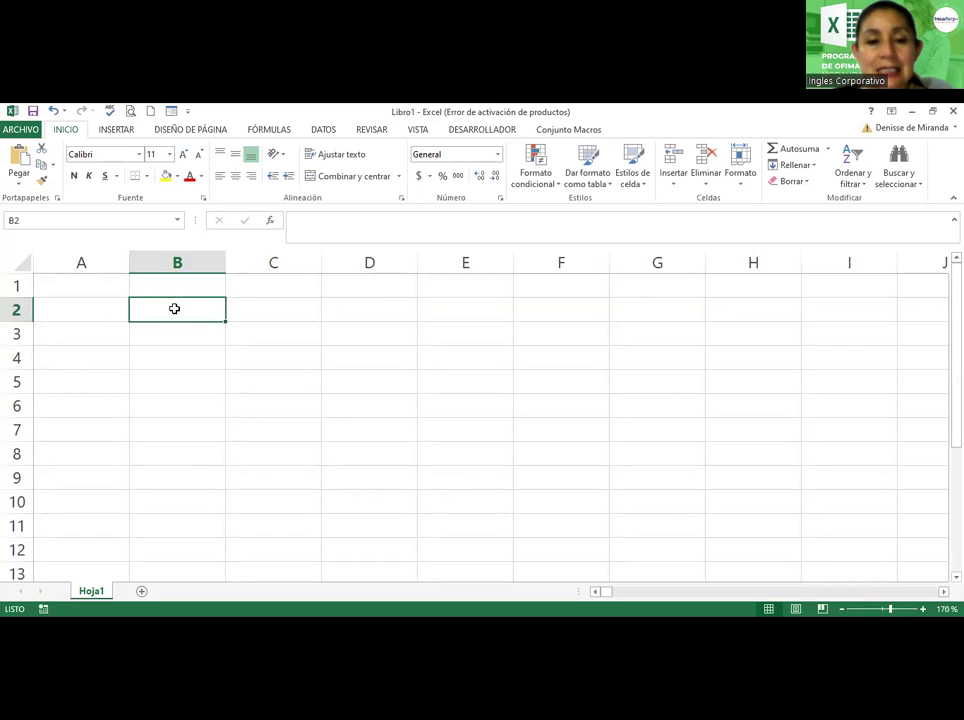
left_click_drag(174, 308, 396, 423)
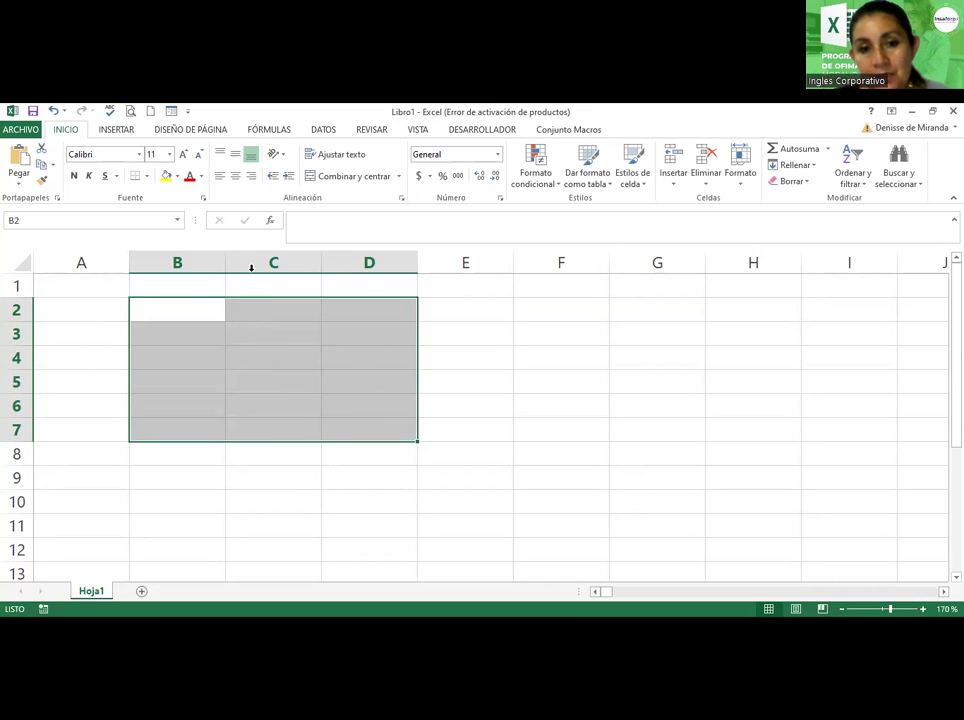
left_click(151, 334)
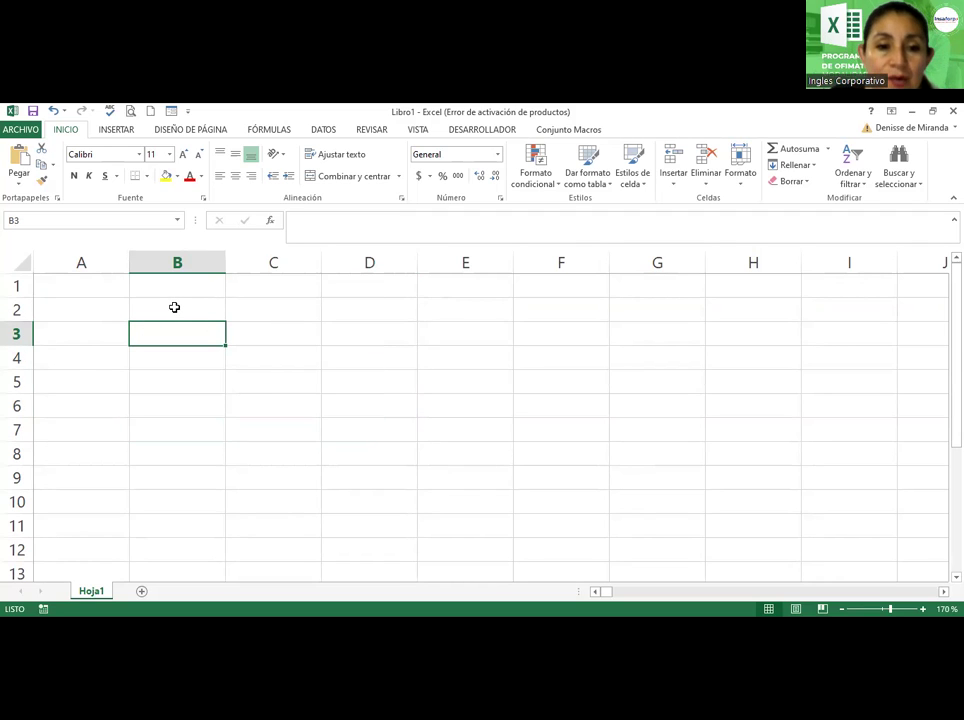
left_click(174, 307)
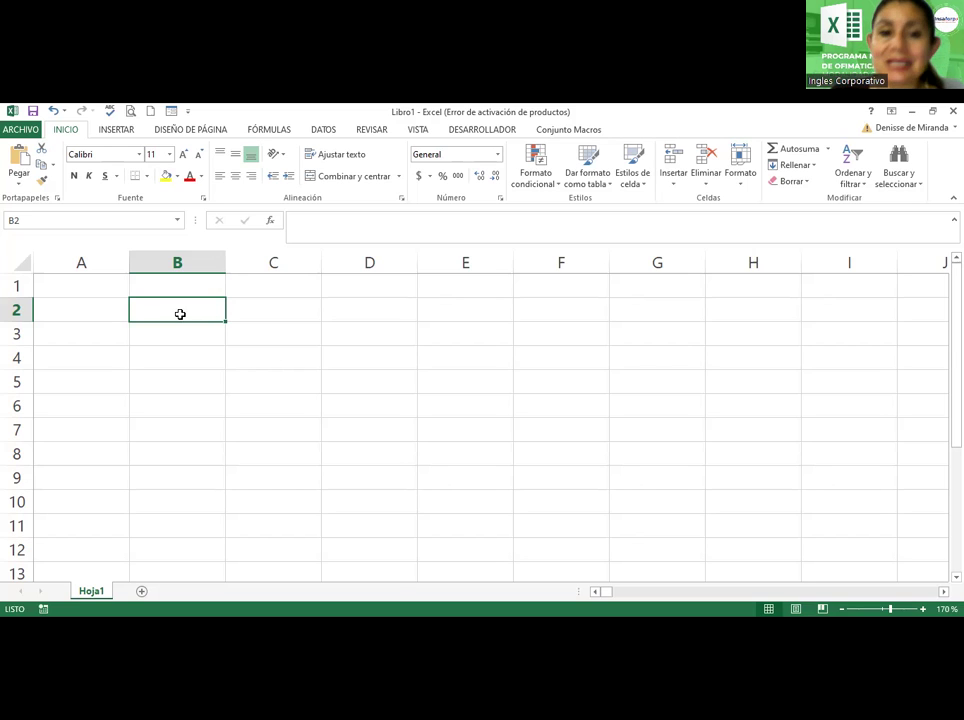
left_click_drag(181, 308, 186, 423)
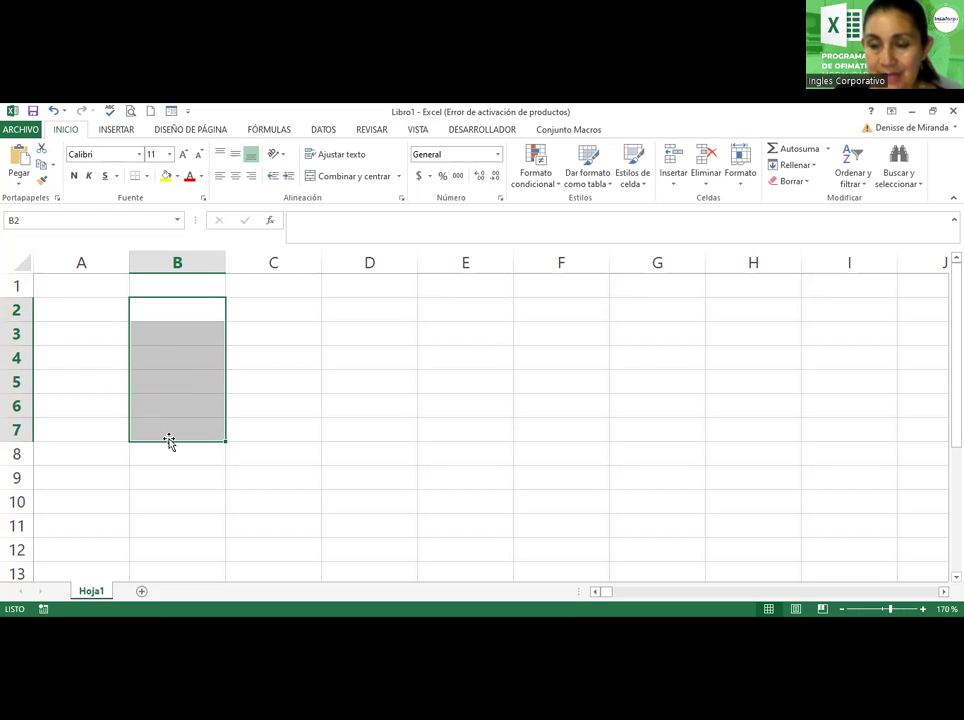
left_click(182, 396)
left_click_drag(174, 305, 187, 421)
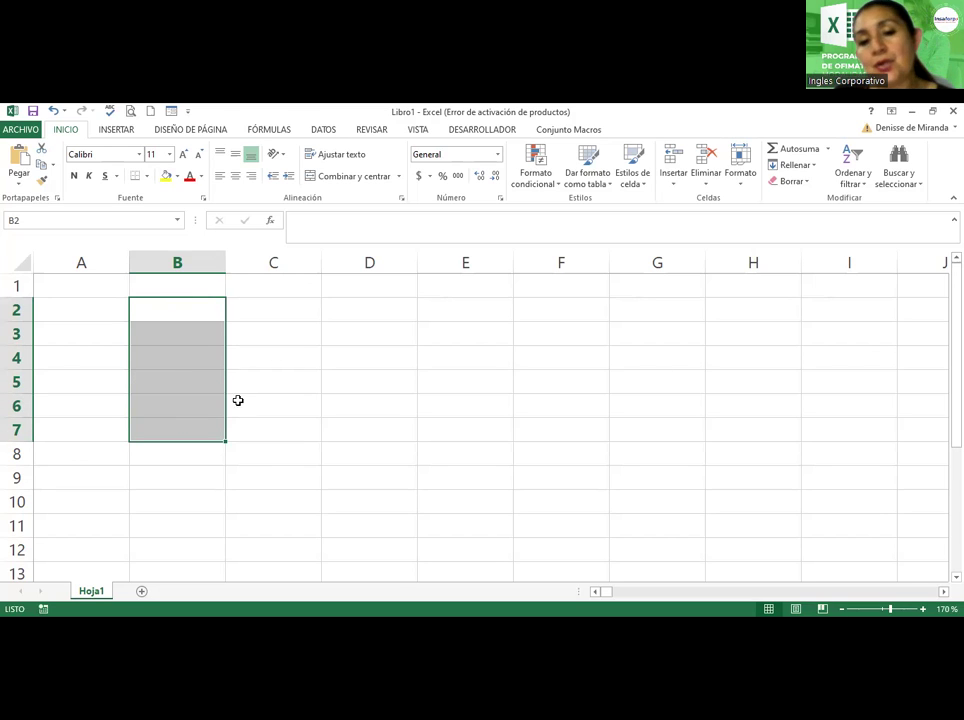
left_click(393, 374)
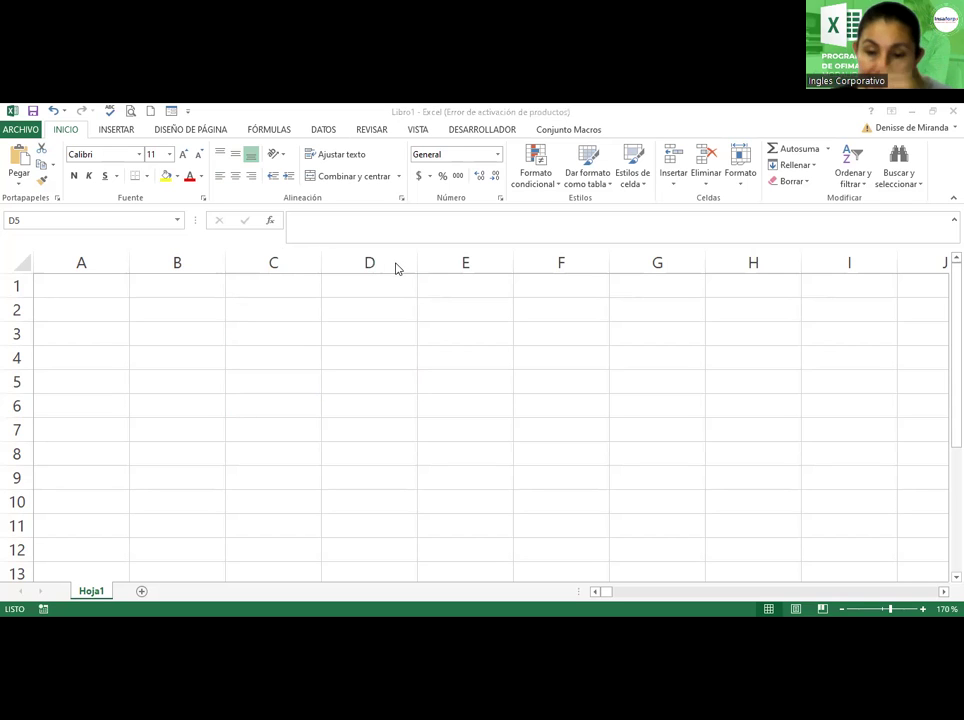
left_click(155, 308)
left_click_drag(170, 306, 164, 455)
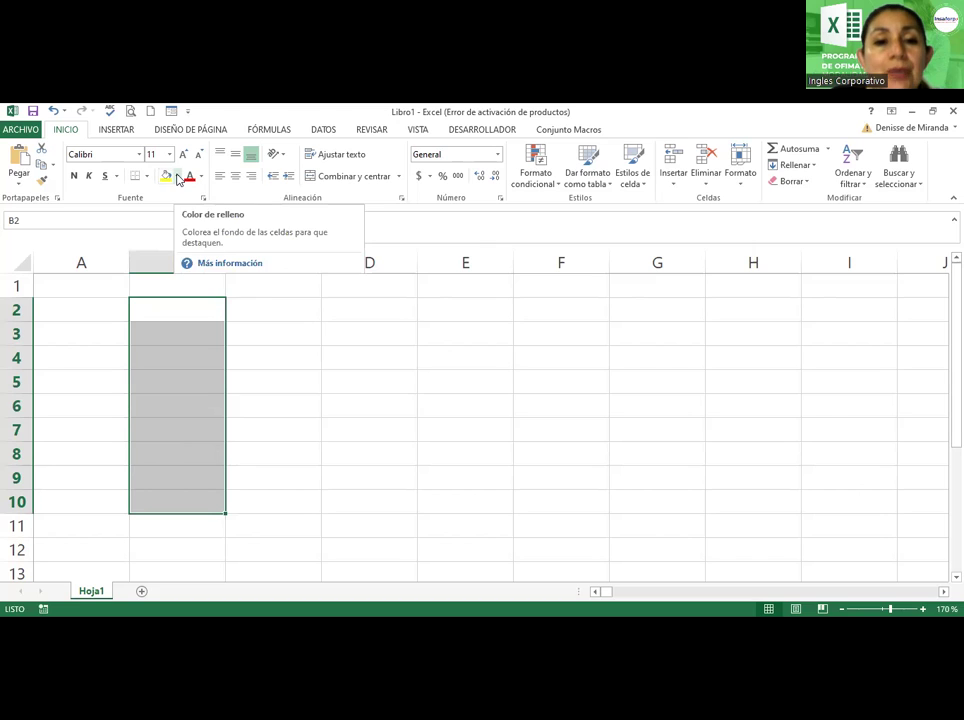
left_click(177, 177)
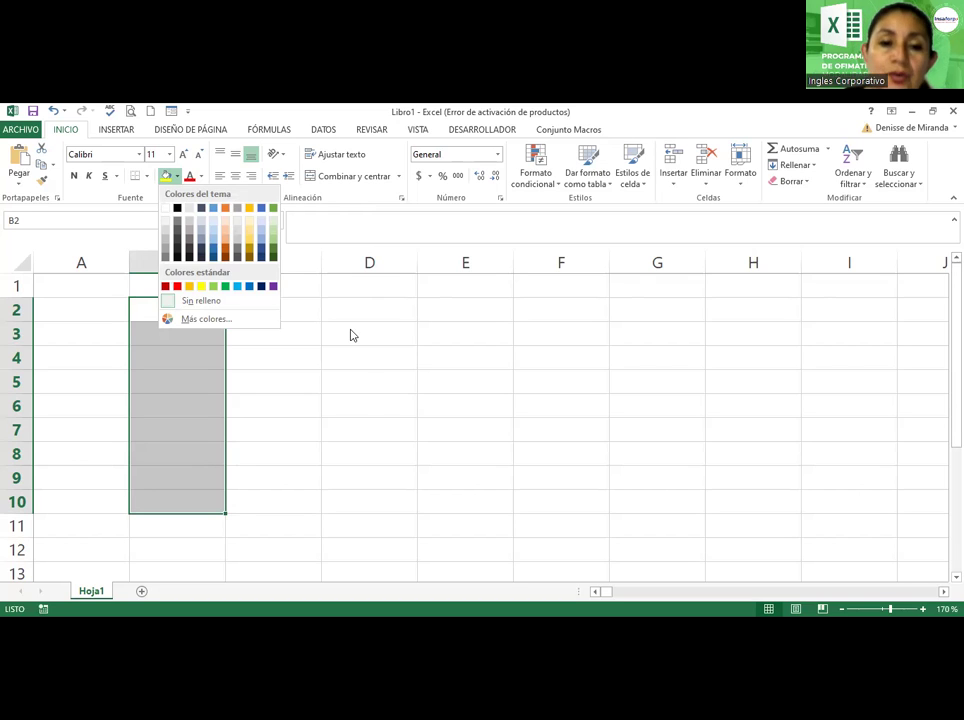
left_click(183, 307)
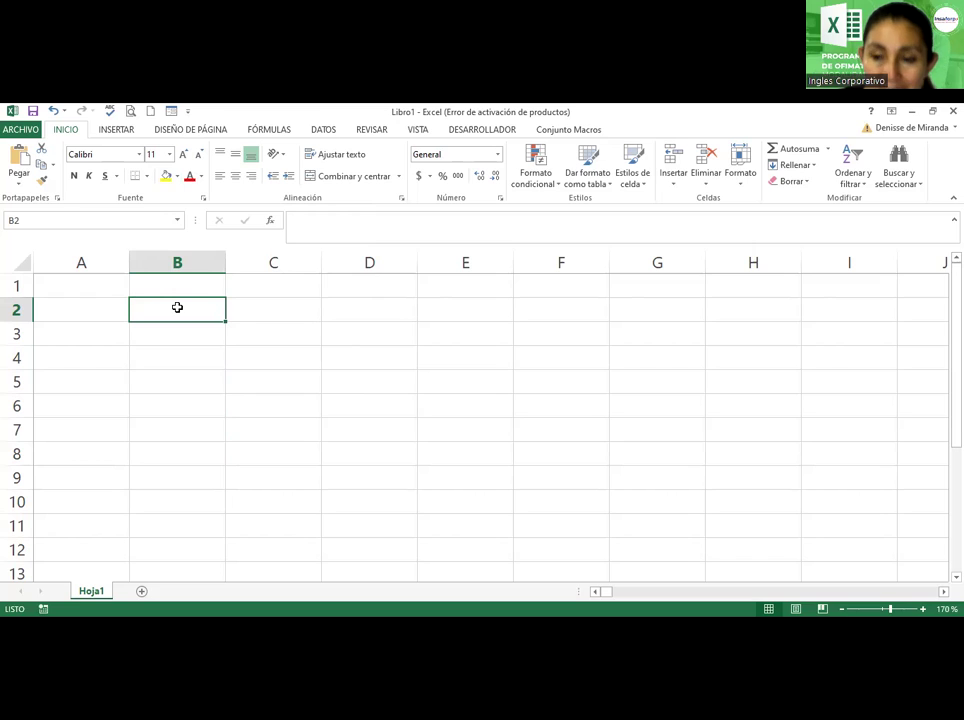
left_click_drag(177, 311, 178, 461)
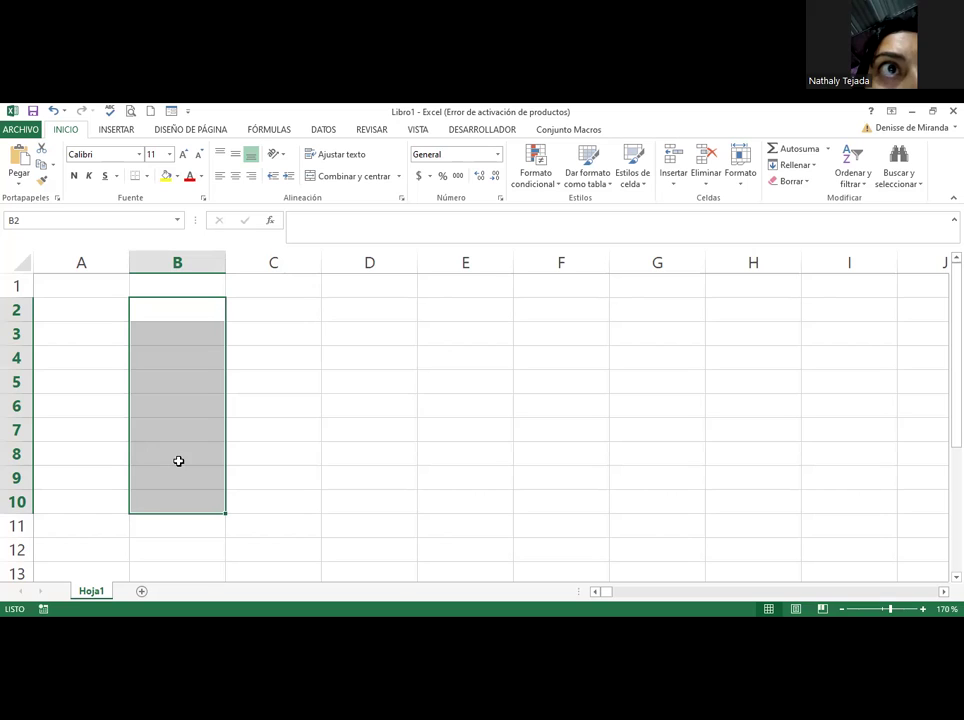
left_click(166, 310)
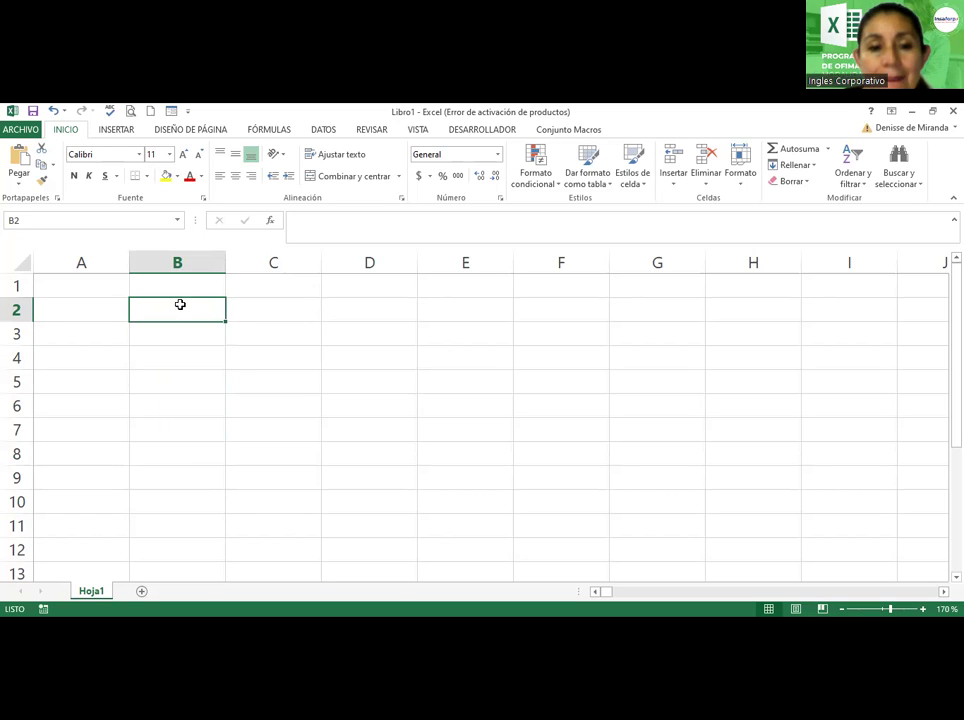
Fill the cell range B2:B10 with a light orange theme colour and deselect it
left_click_drag(180, 306, 174, 455)
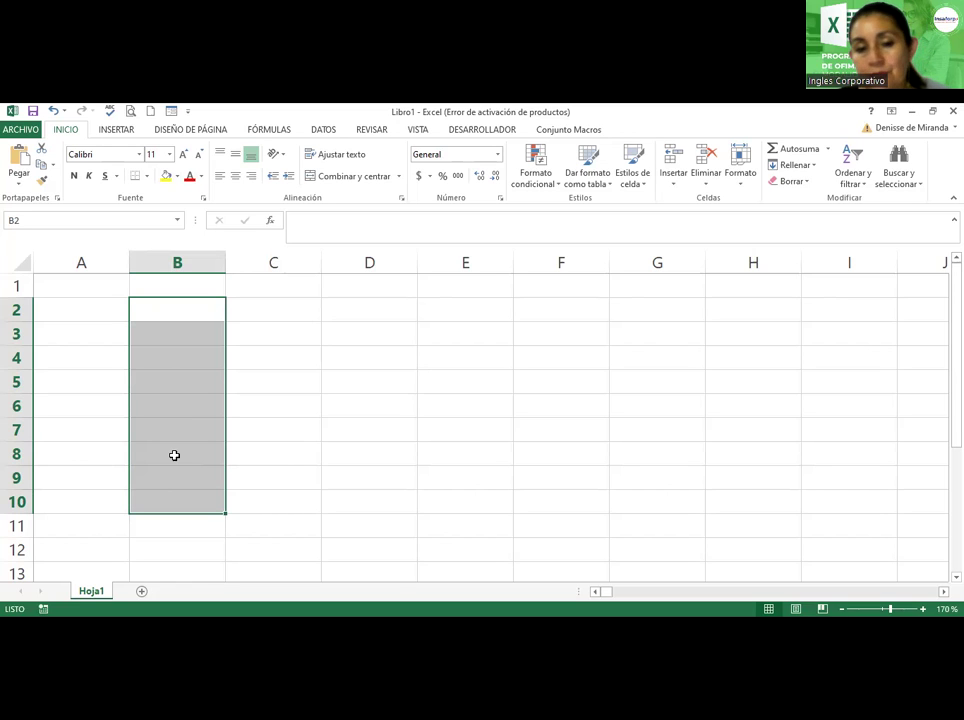
left_click(179, 178)
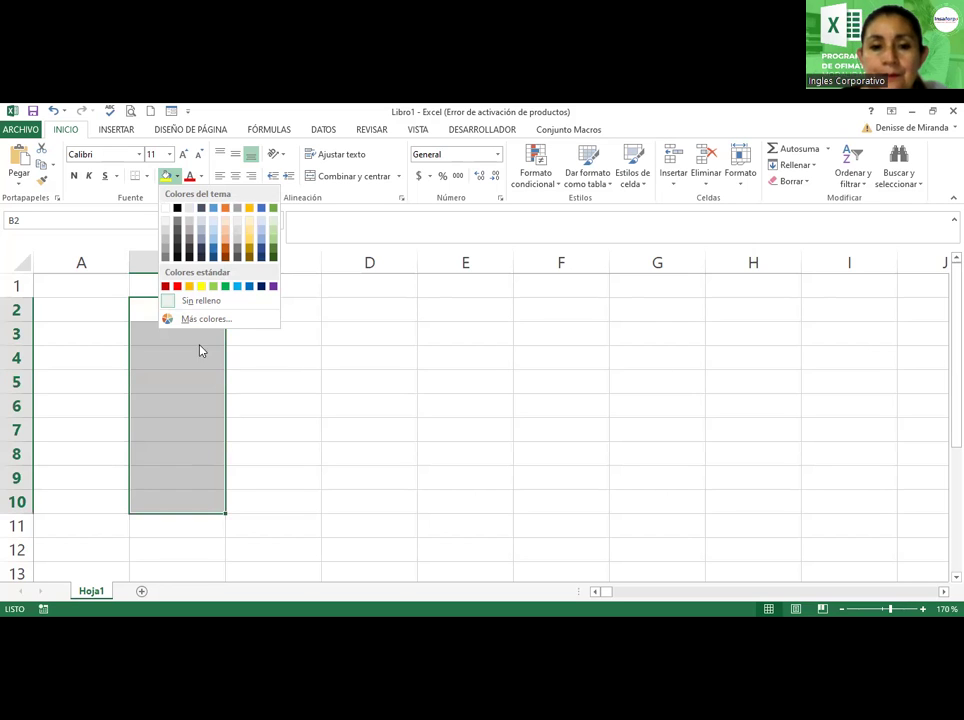
left_click(227, 244)
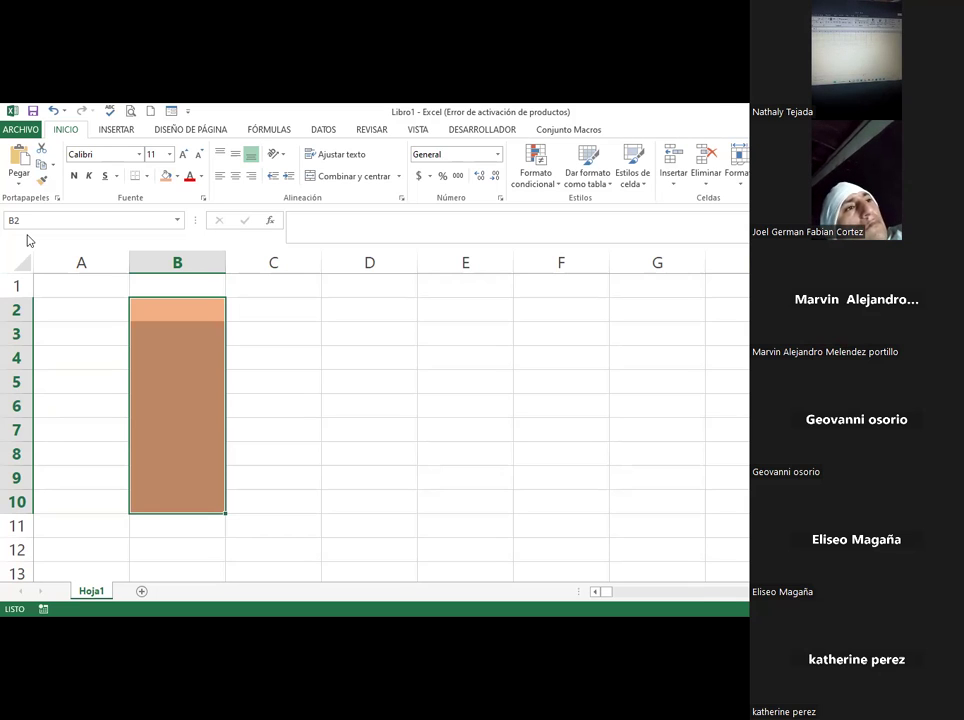
left_click(299, 352)
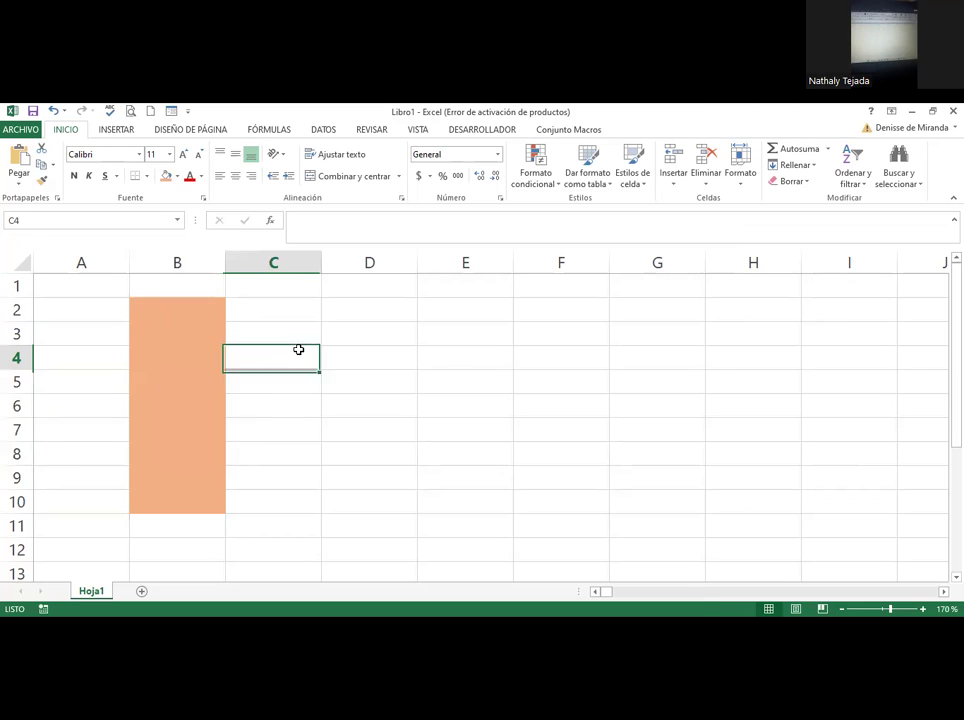
Select the range D2:D3, followed by D3:D6, and reduce the selection to cell D4
left_click(372, 310)
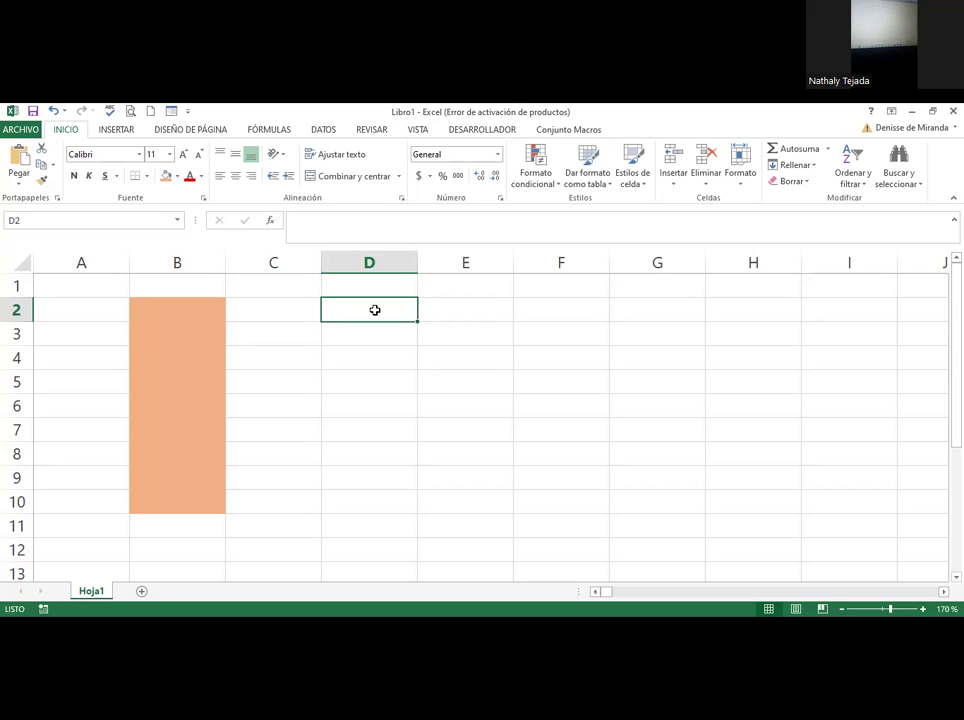
left_click_drag(375, 310, 393, 350)
left_click_drag(392, 400, 379, 338)
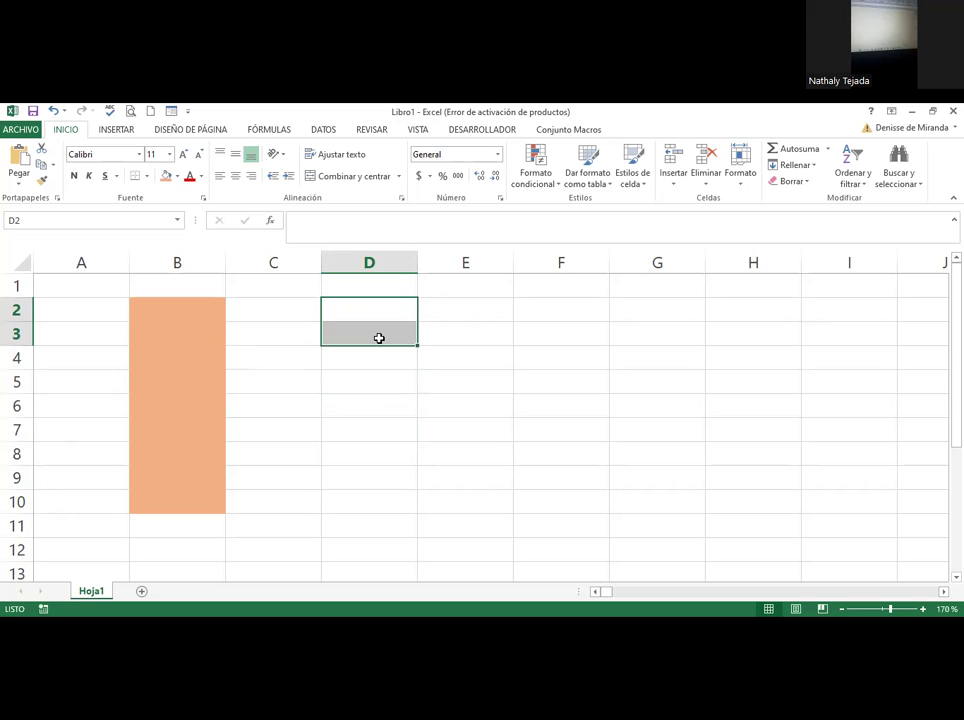
left_click(379, 338)
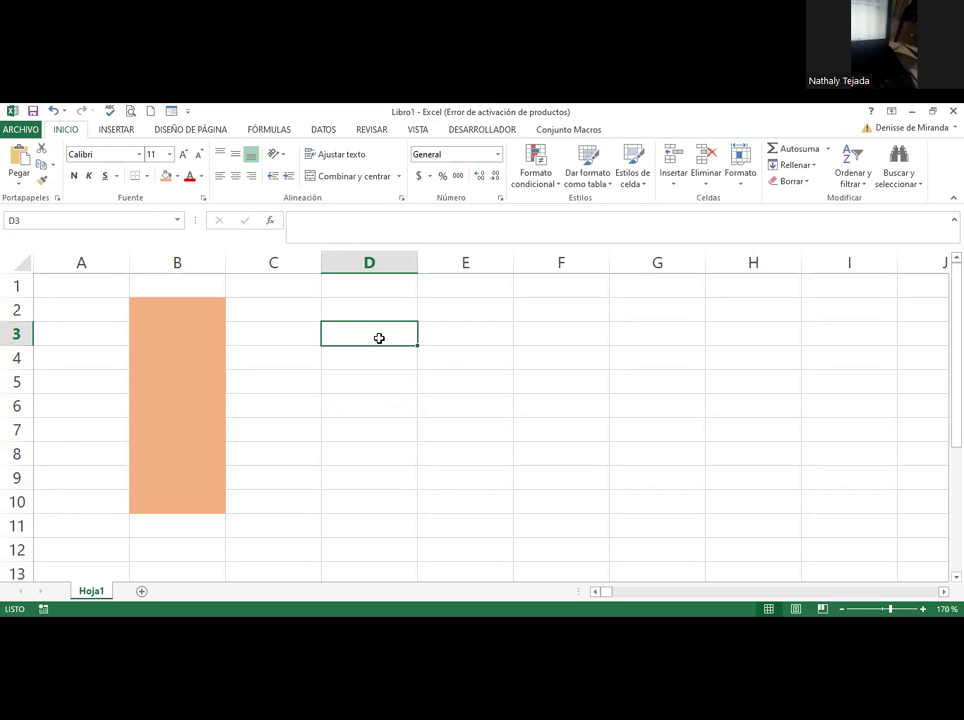
left_click_drag(379, 338, 389, 396)
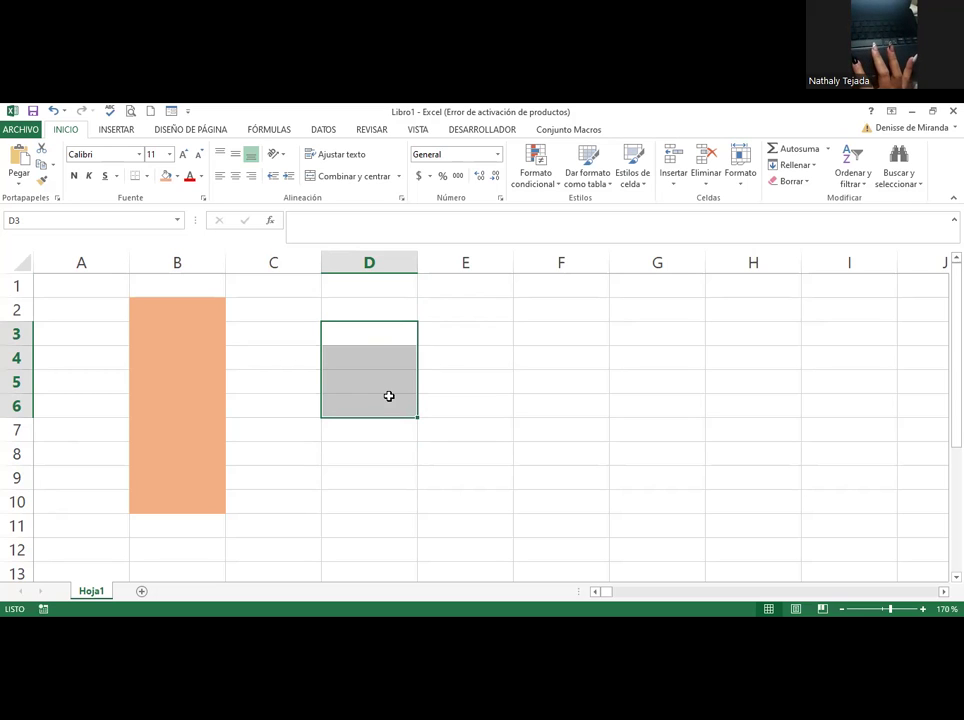
left_click(370, 355)
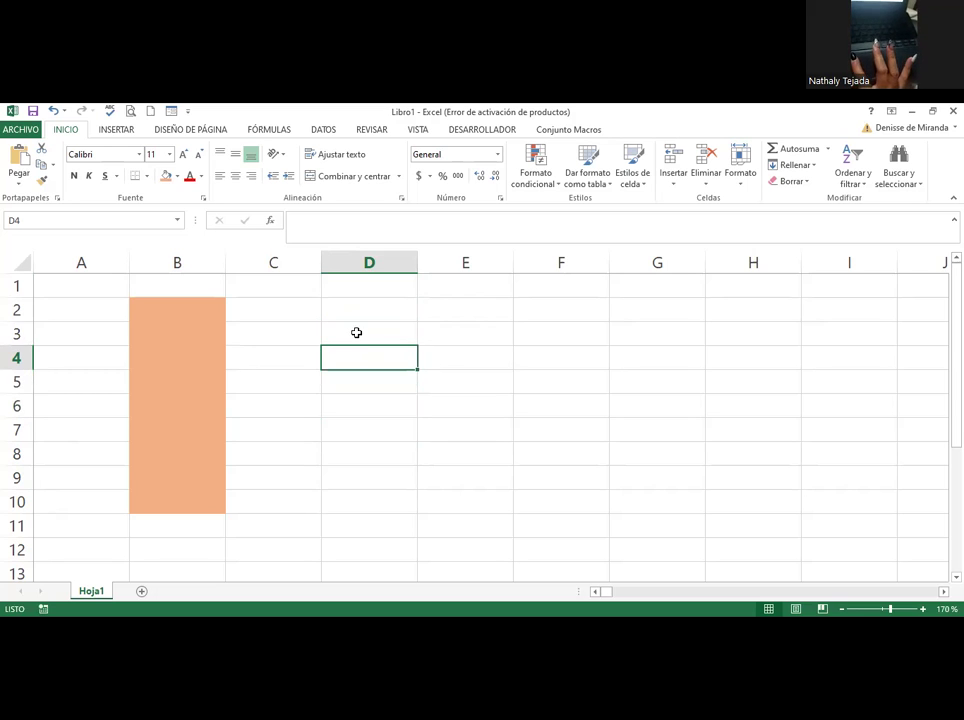
Extend the selection cell by cell from D2 down to D9
left_click(348, 310)
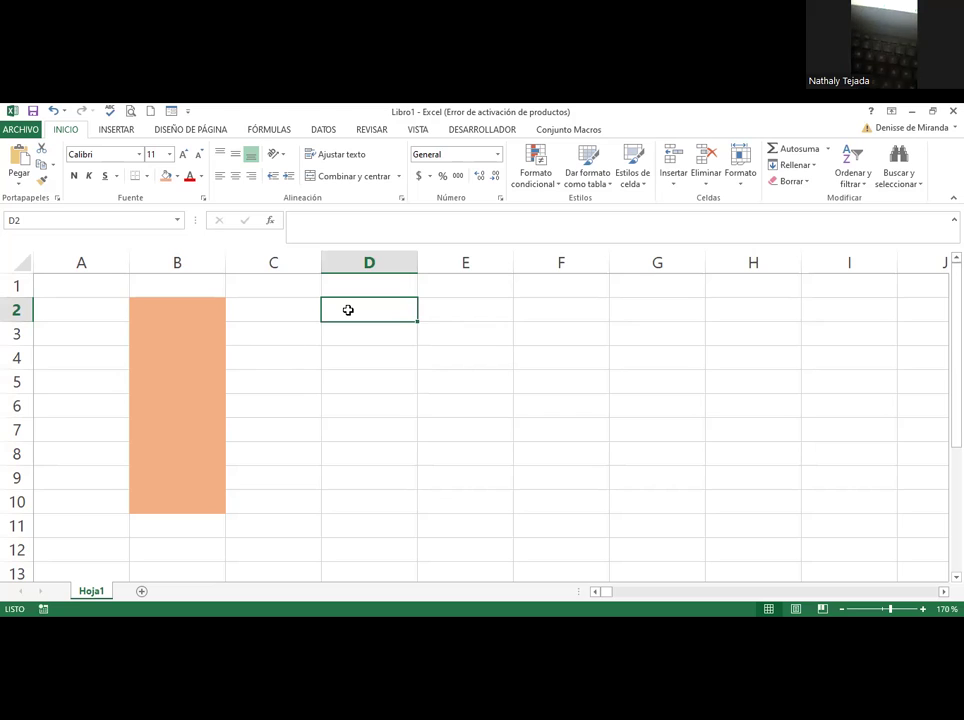
key("shift+Down")
key("shift+Down")
key("shift+Down")
key("shift+Down")
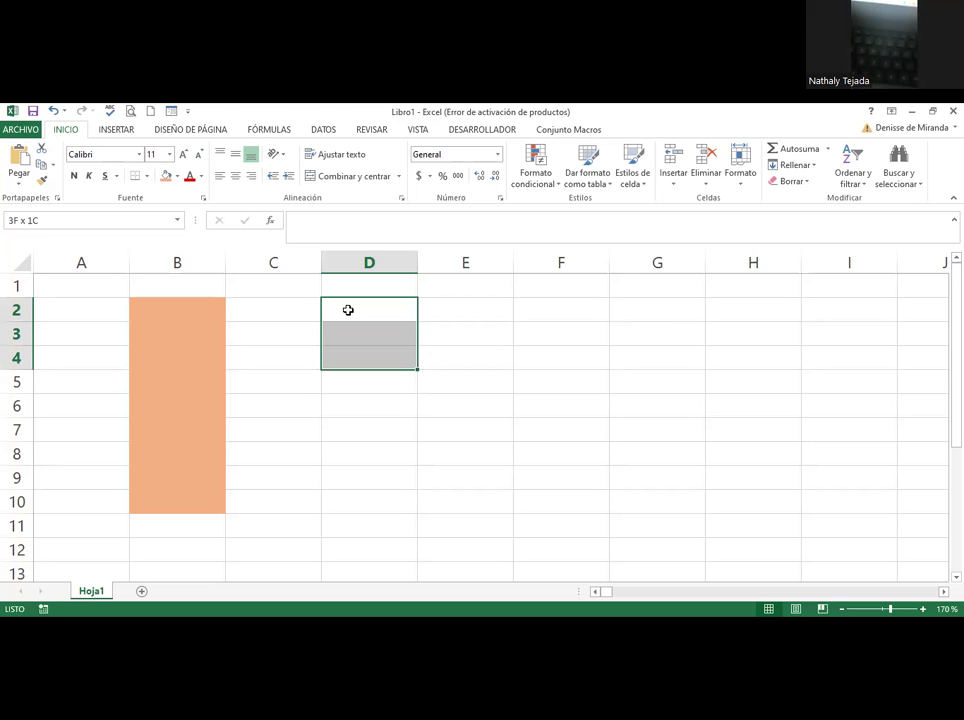
key("shift+Down")
key("shift+Down")
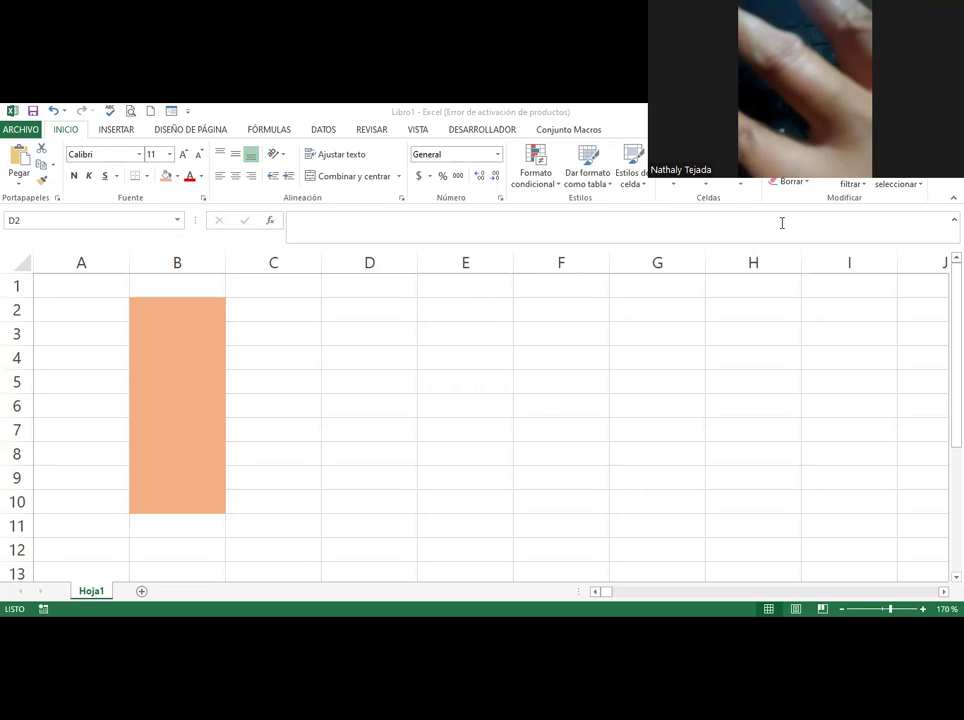
left_click(380, 317)
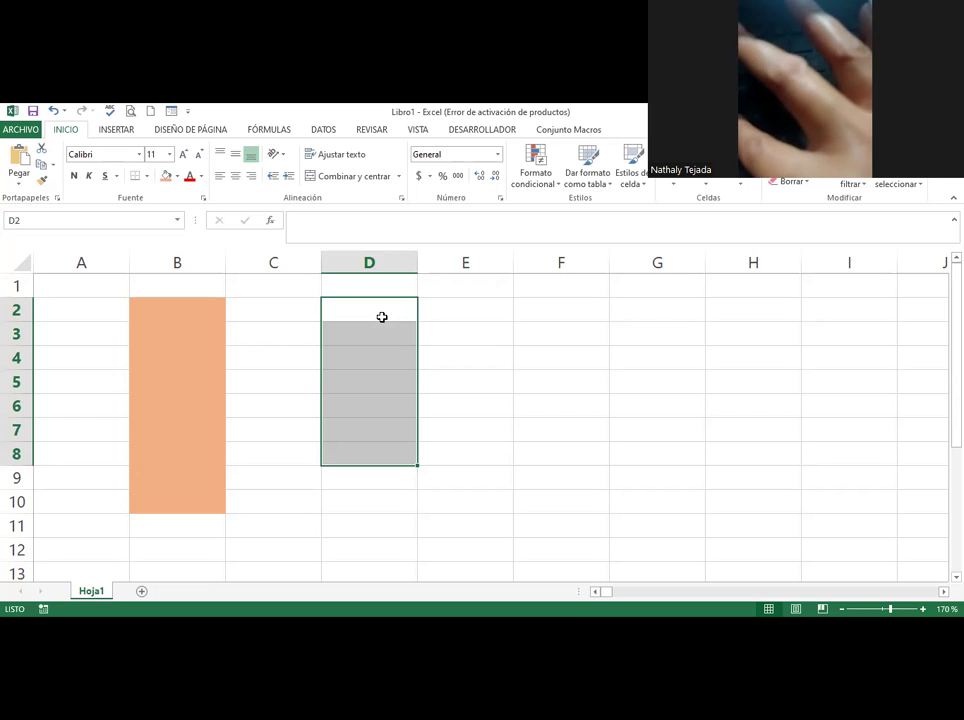
key("shift+Down")
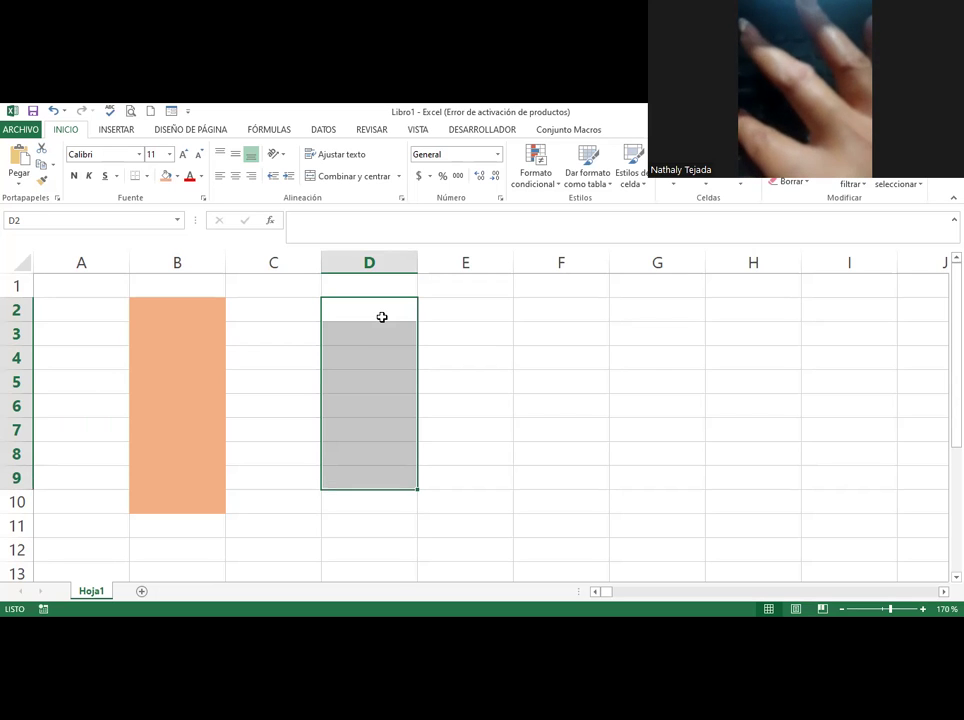
Shrink the selection back to D2, extend it down to D9 again and reduce it to D2:D5
key("shift+Up")
key("shift+Up")
key("shift+Up")
key("shift+Up")
key("shift+Up")
key("shift+Up")
key("shift+Up")
key("shift+Down")
key("shift+Down")
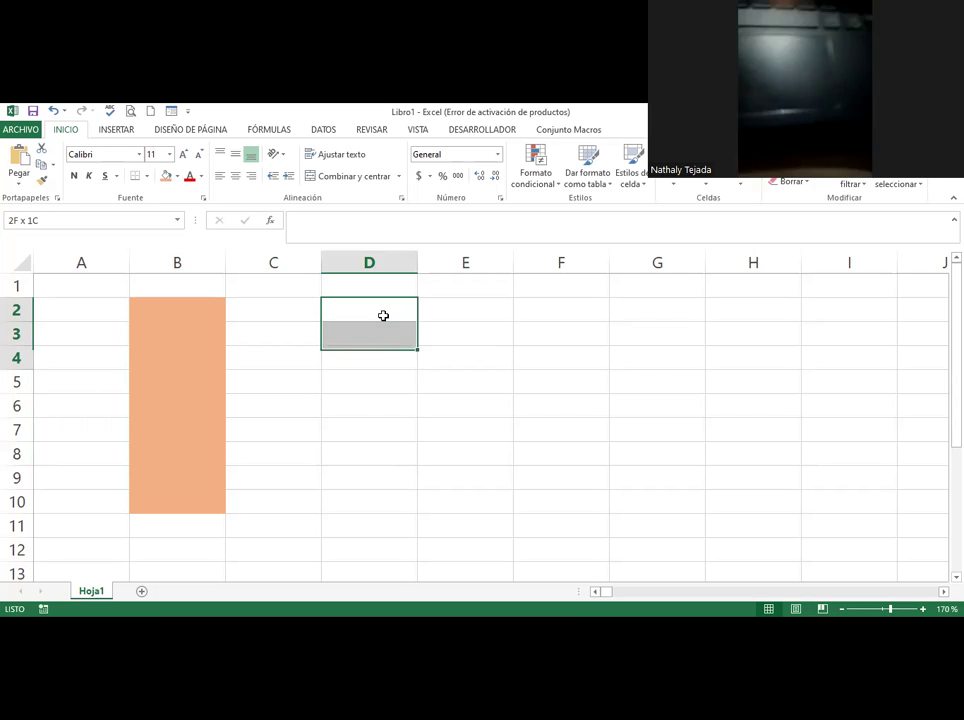
key("shift+Down")
key("shift+Down")
key("shift+Down")
key("shift+Down")
key("shift+Down")
key("shift+Up")
key("shift+Up")
key("shift+Up")
key("shift+Up")
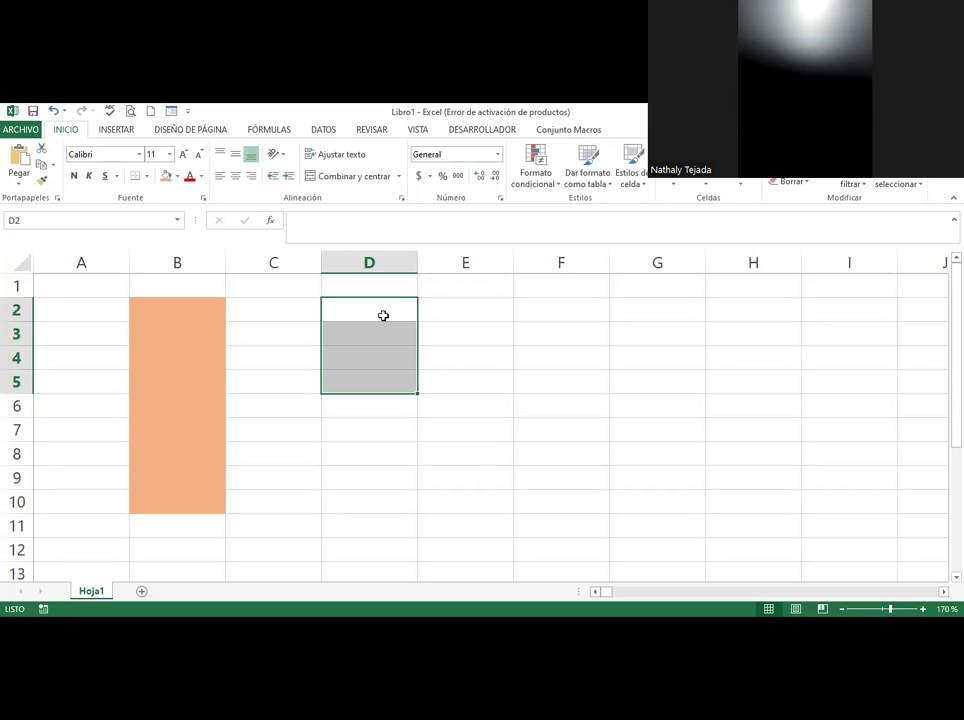
Fill the range B2:B10 with a dark orange theme colour and deselect it
left_click(165, 310)
left_click_drag(166, 311, 175, 500)
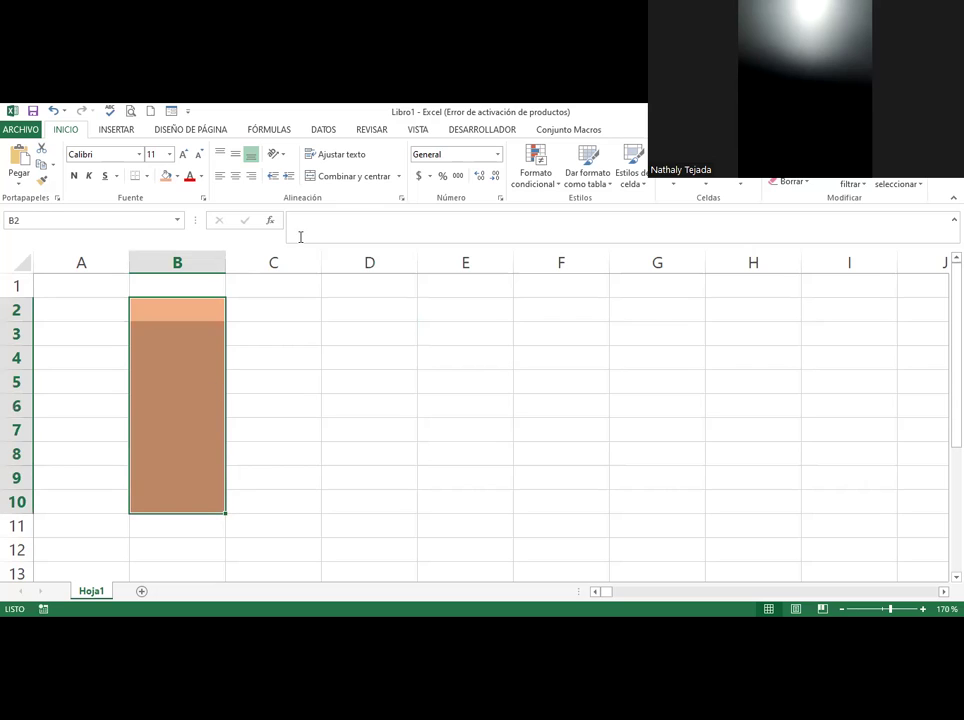
left_click(176, 178)
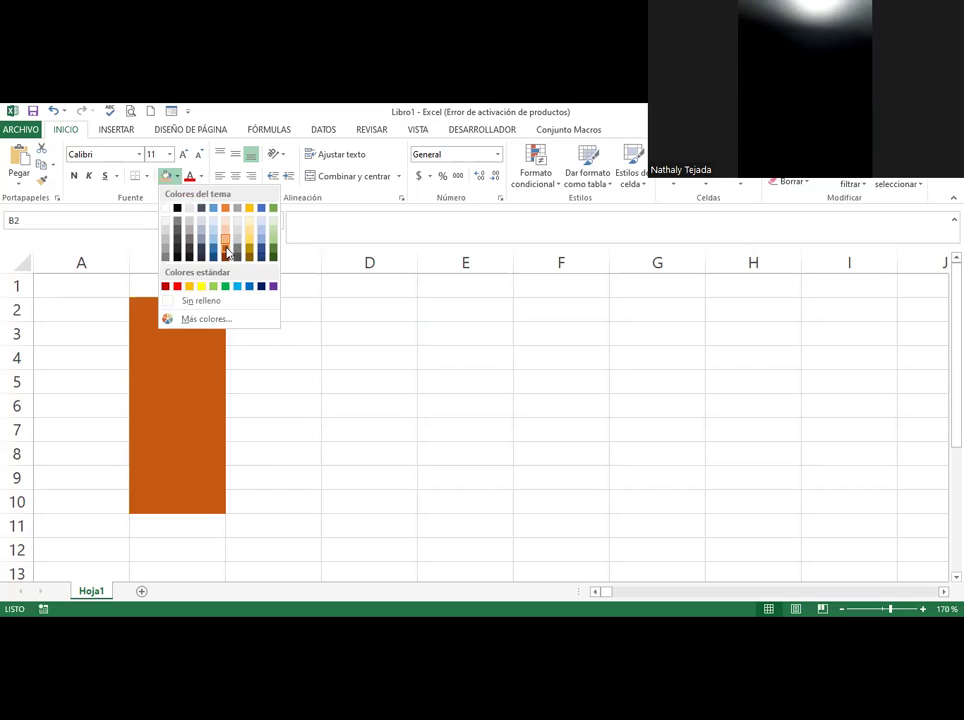
left_click(227, 251)
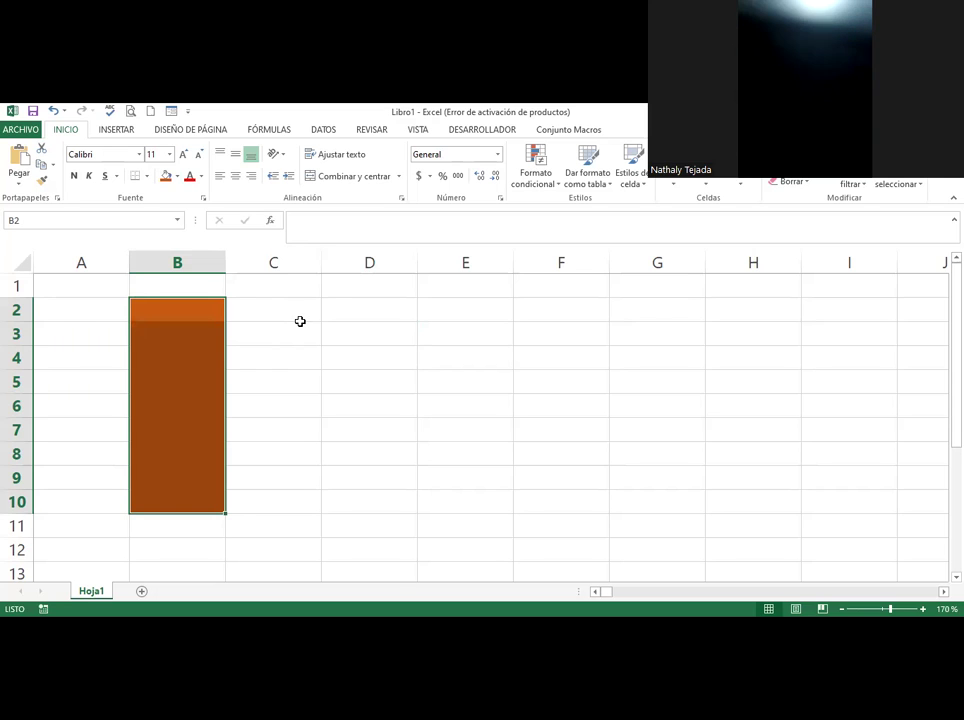
left_click(300, 320)
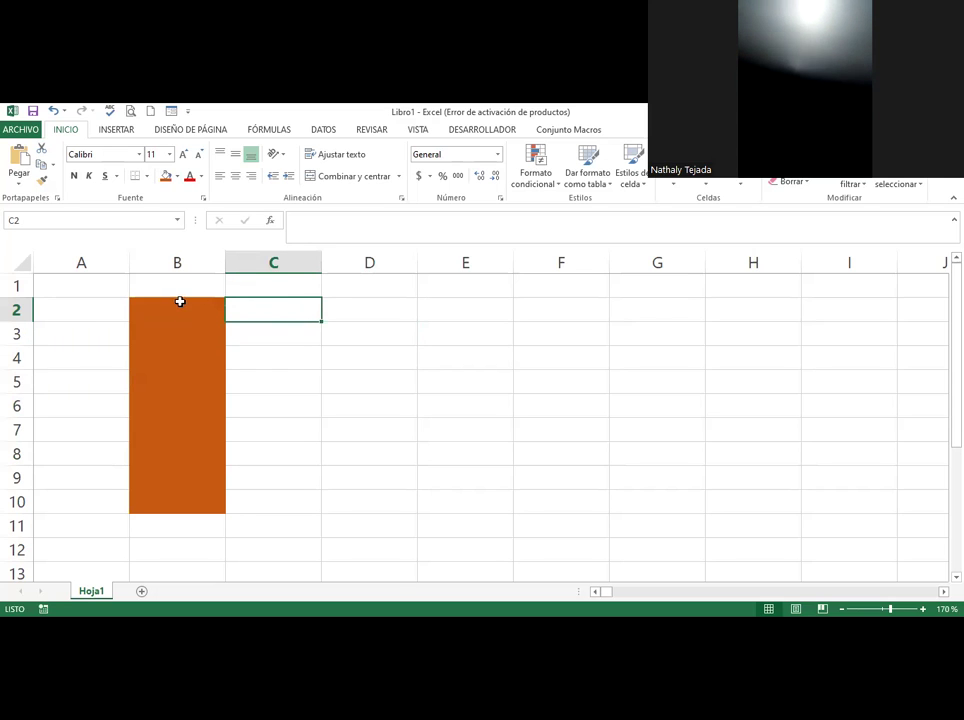
Fill the cell block D2:G8 with a pale green theme colour
left_click(362, 313)
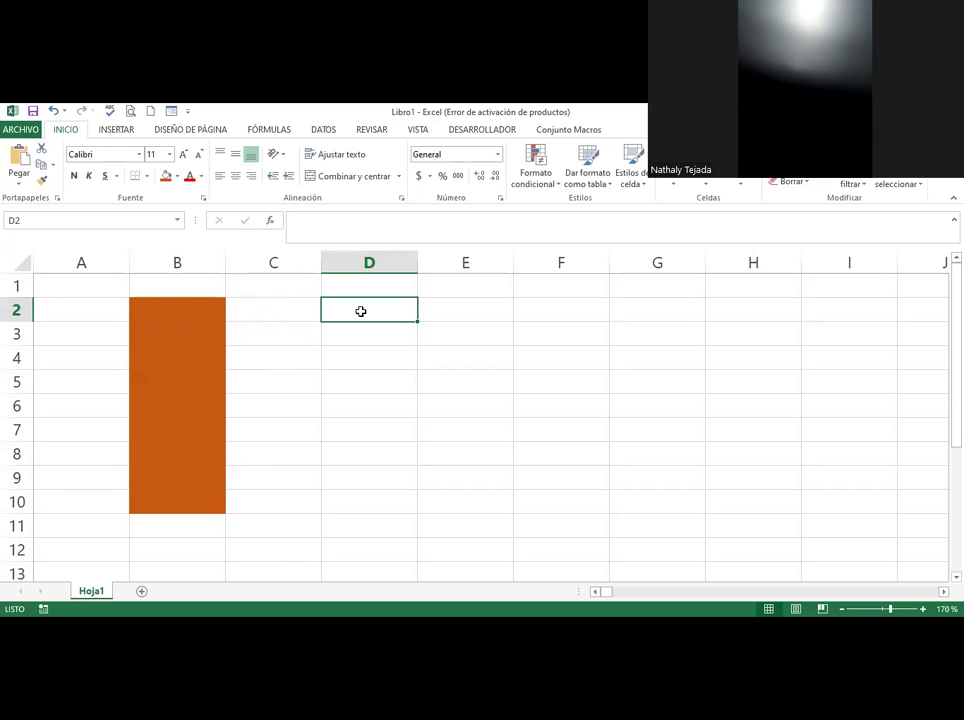
left_click_drag(366, 327, 706, 458)
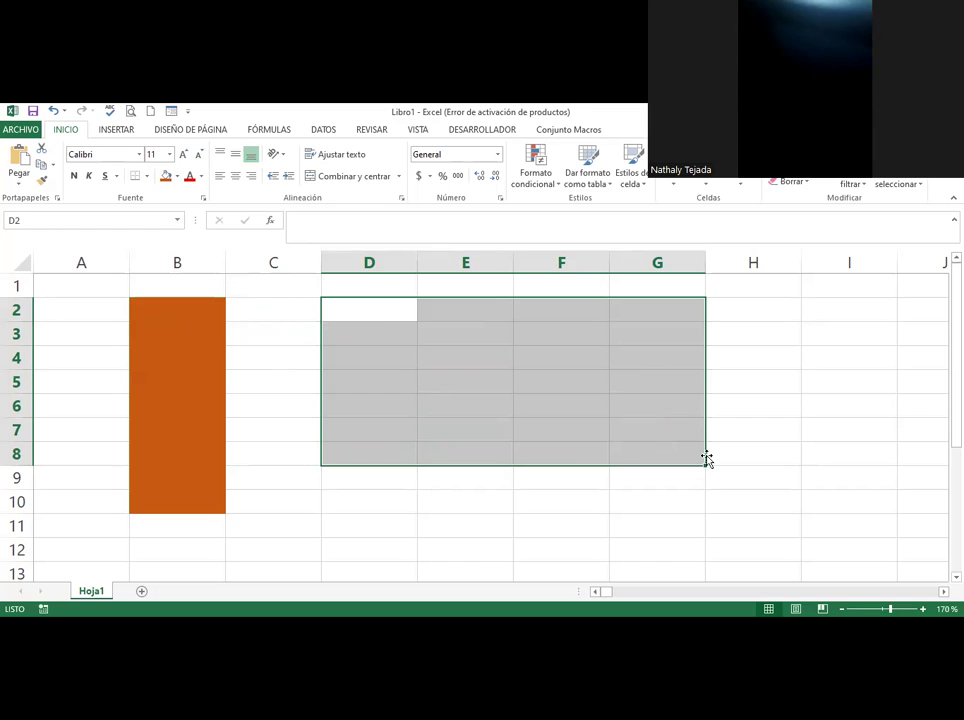
left_click(842, 609)
left_click(842, 609)
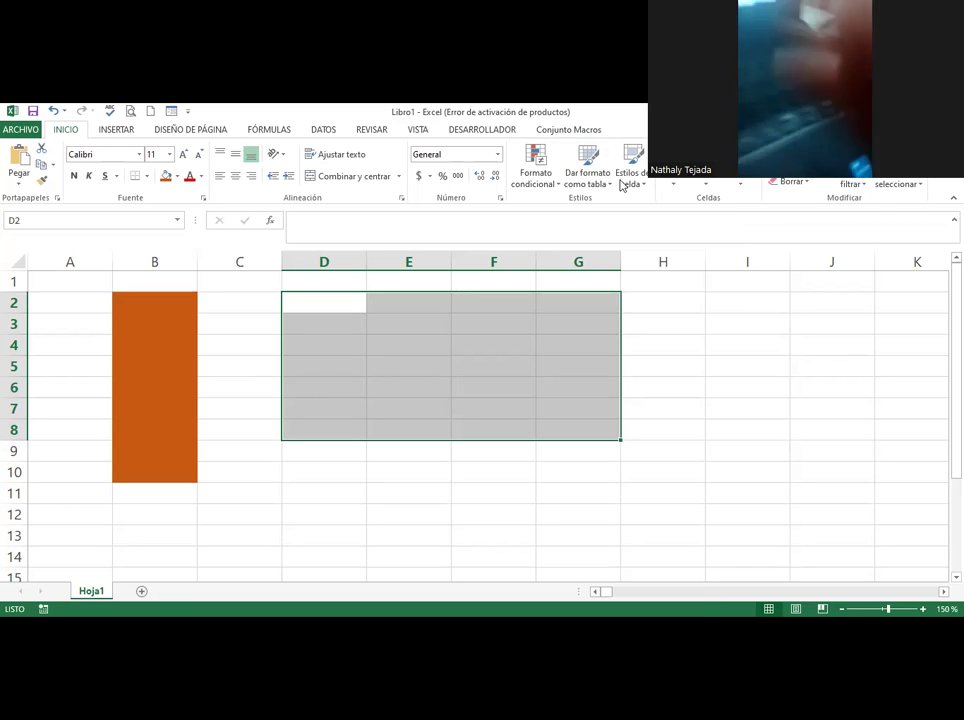
left_click(179, 176)
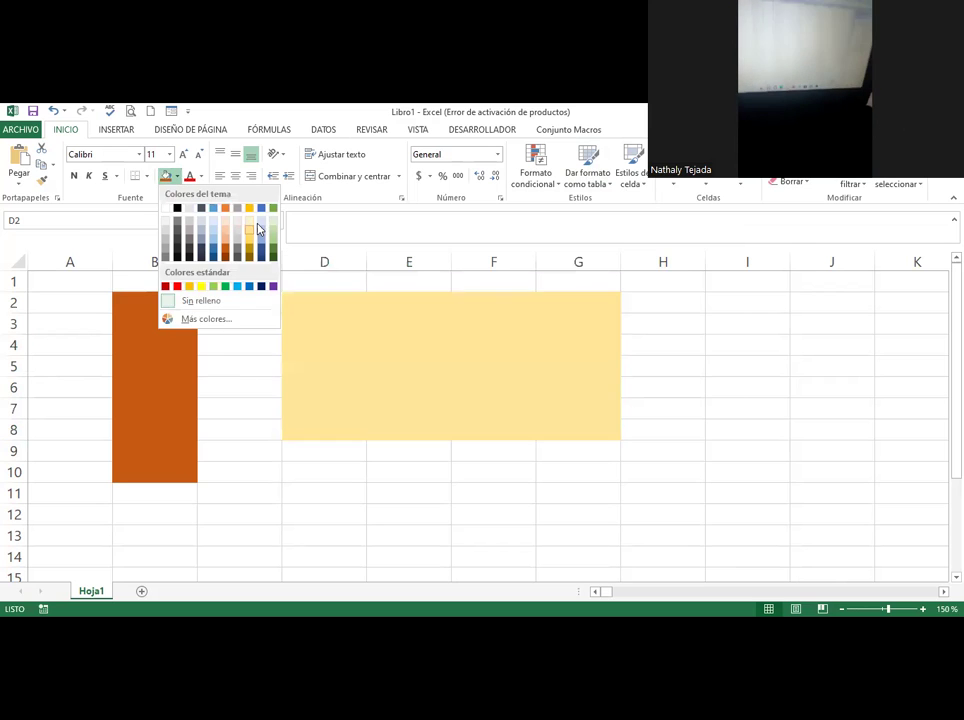
left_click(273, 226)
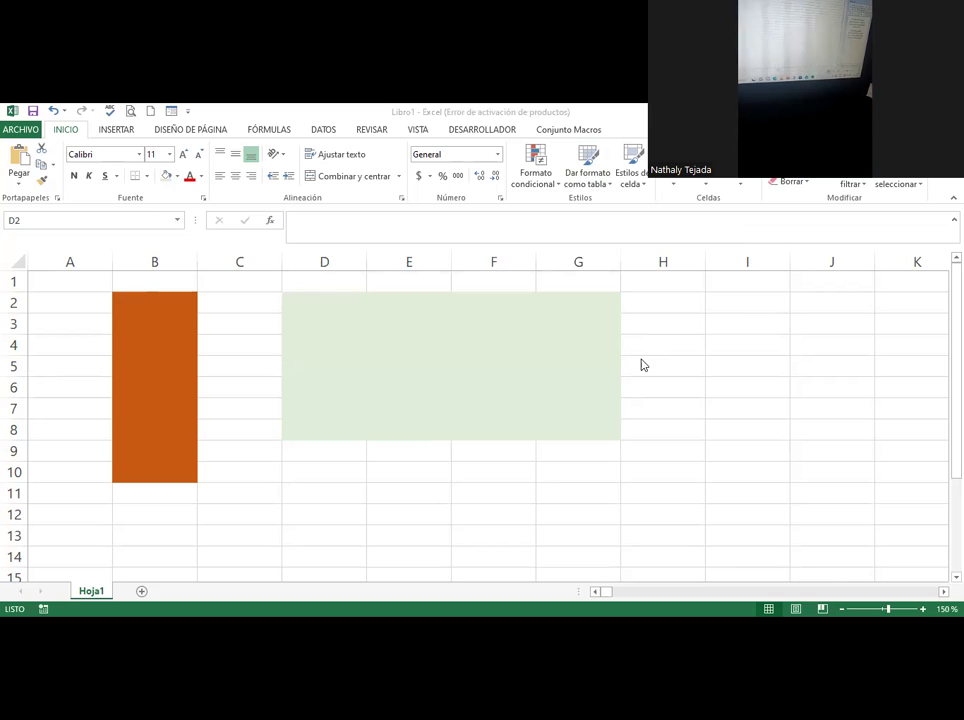
Select the separate ranges I2:I10, K2:L5 and K8:L12 together, and open and dismiss the fill colour choices
left_click(842, 609)
left_click(842, 609)
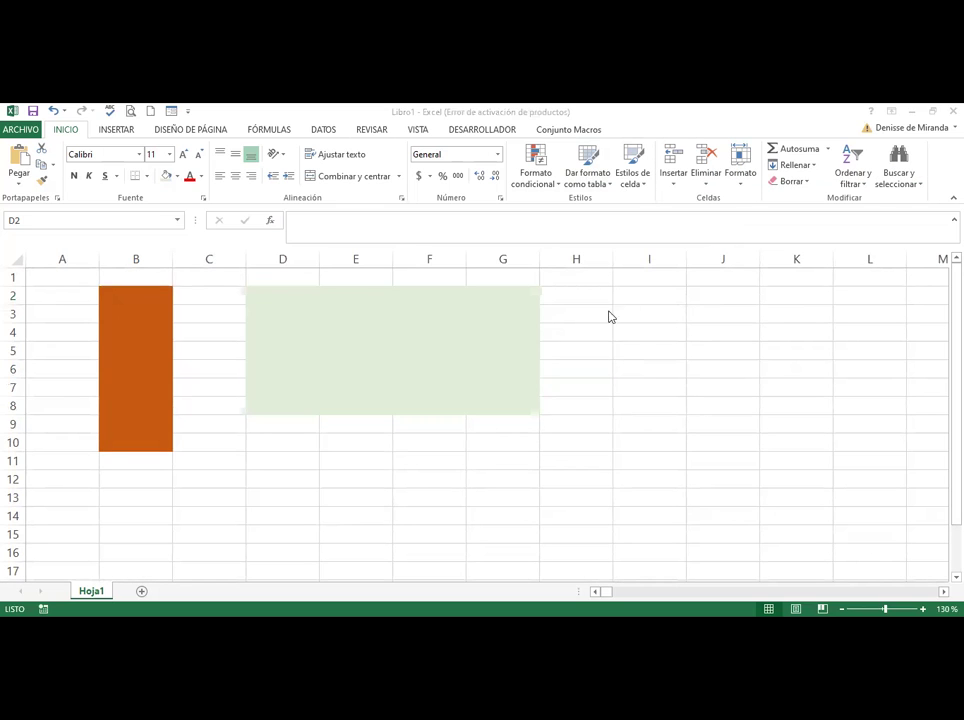
left_click(634, 295)
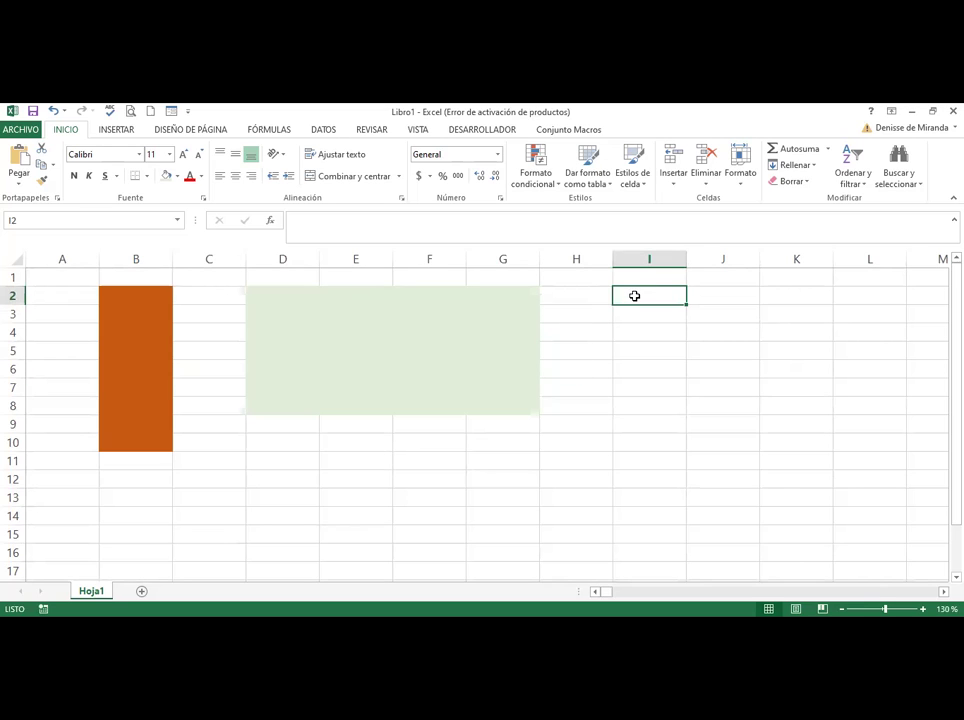
left_click_drag(634, 295, 640, 434)
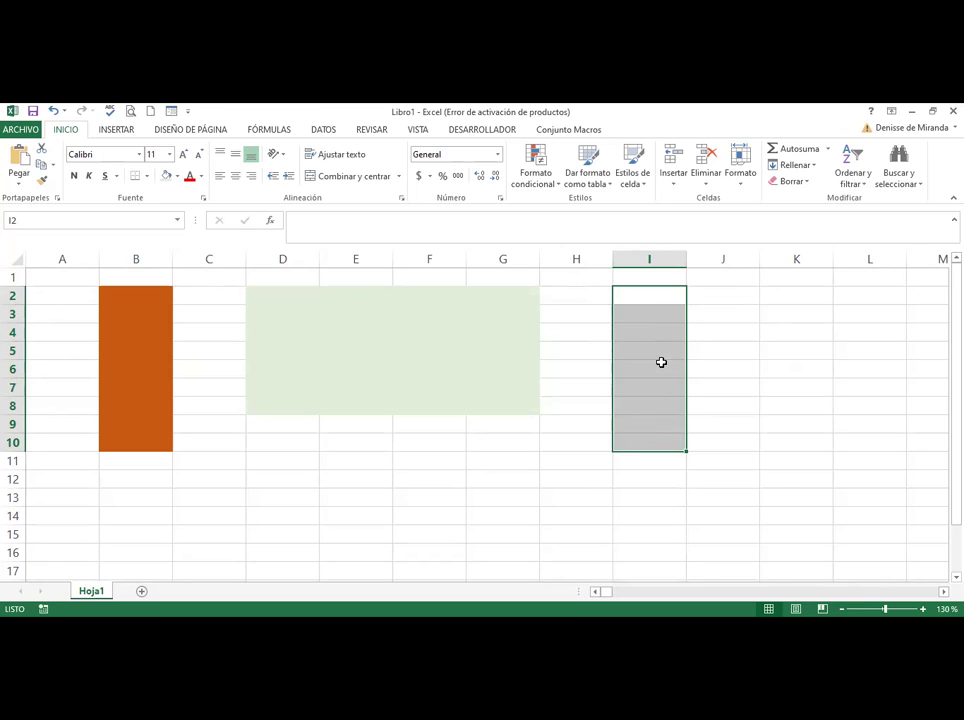
left_click(781, 292)
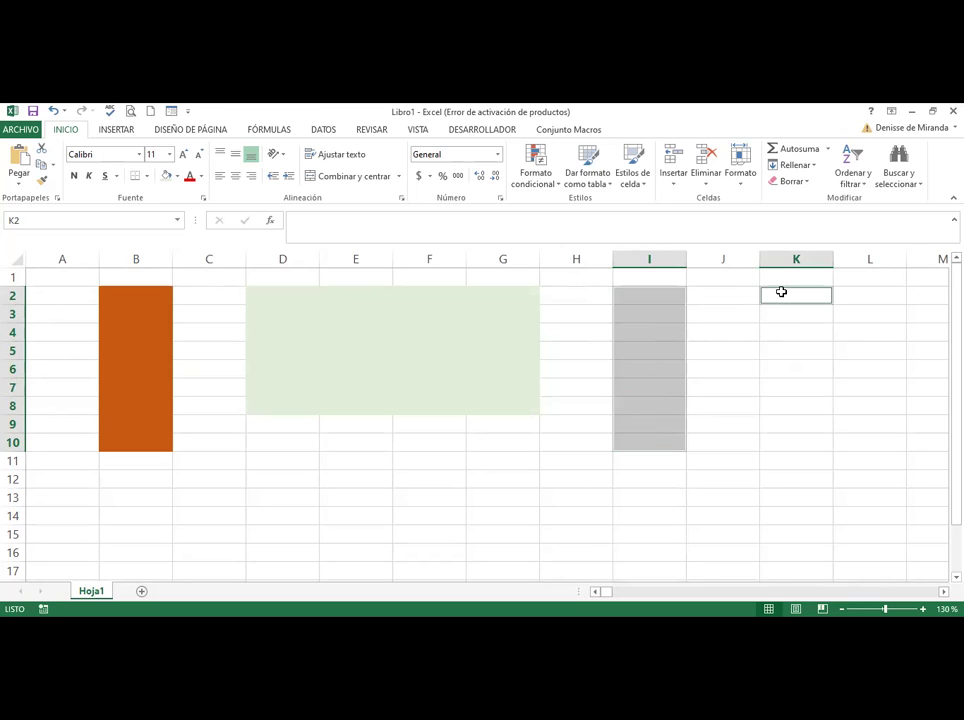
left_click_drag(794, 293, 862, 324)
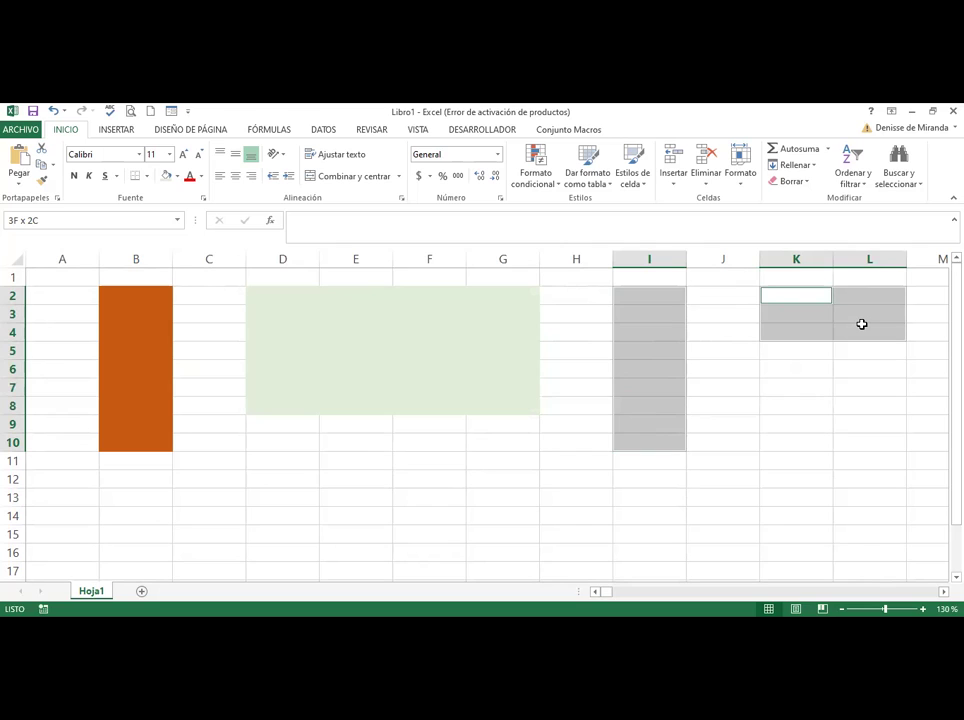
left_click_drag(862, 324, 867, 348)
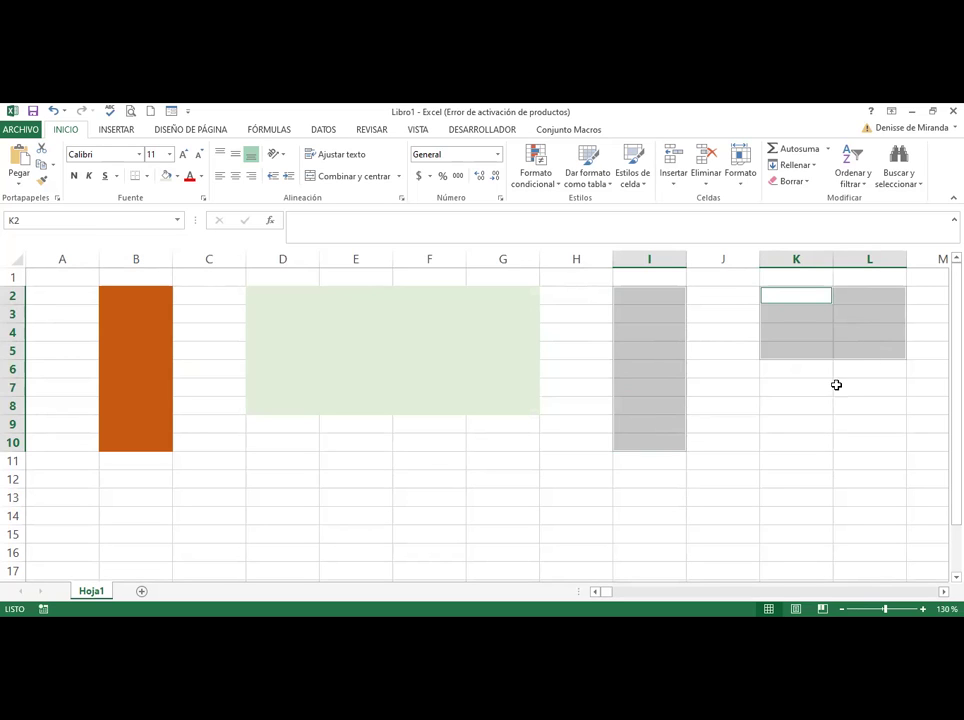
left_click_drag(771, 404, 866, 473)
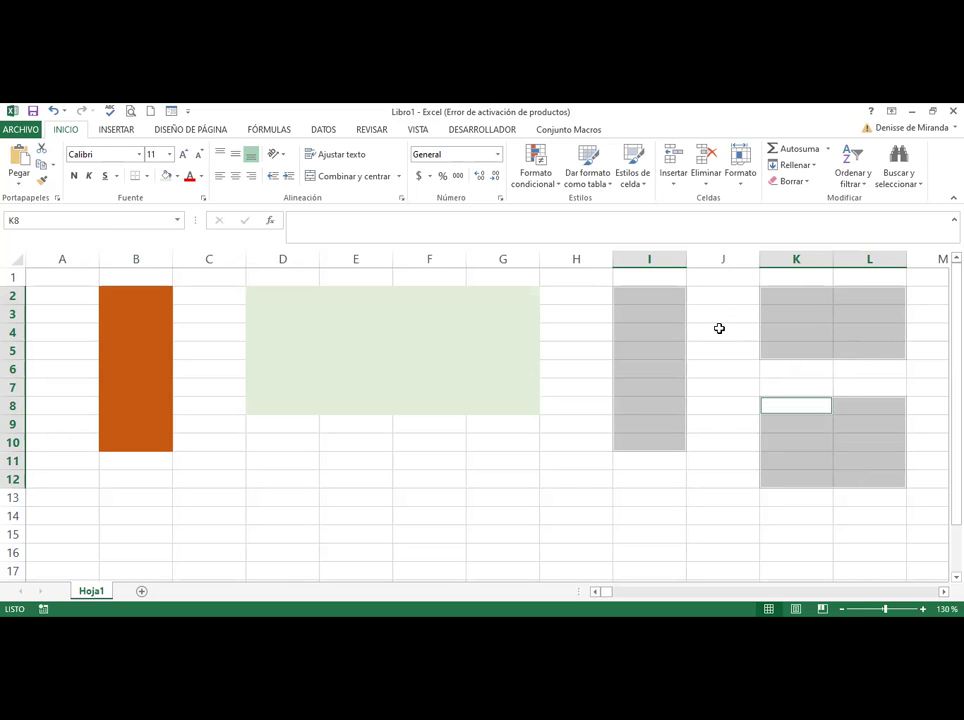
left_click(177, 176)
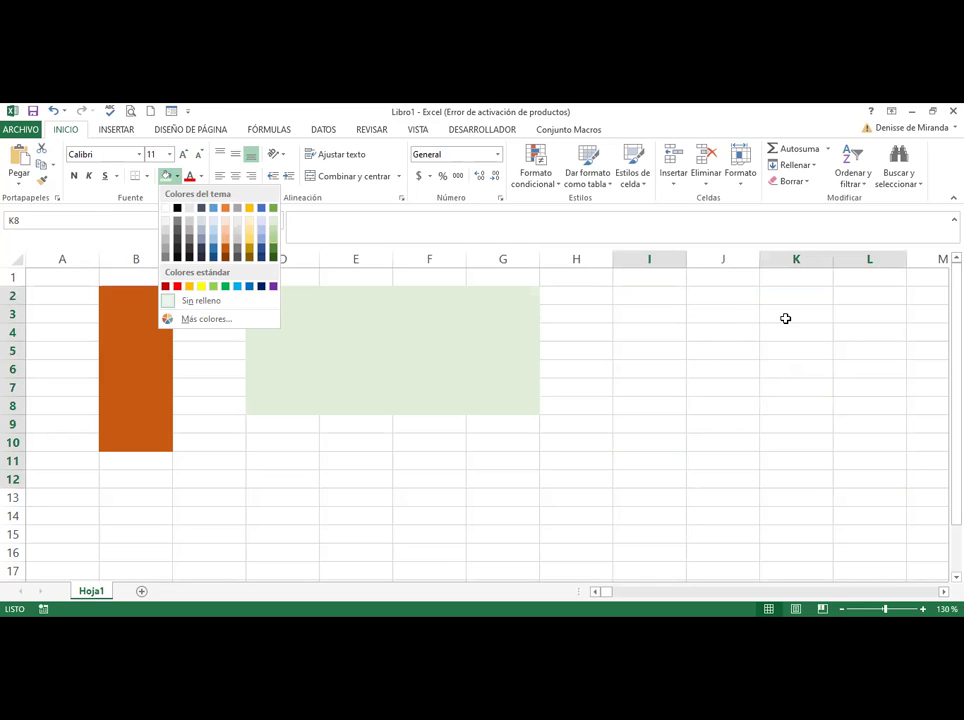
key("Escape")
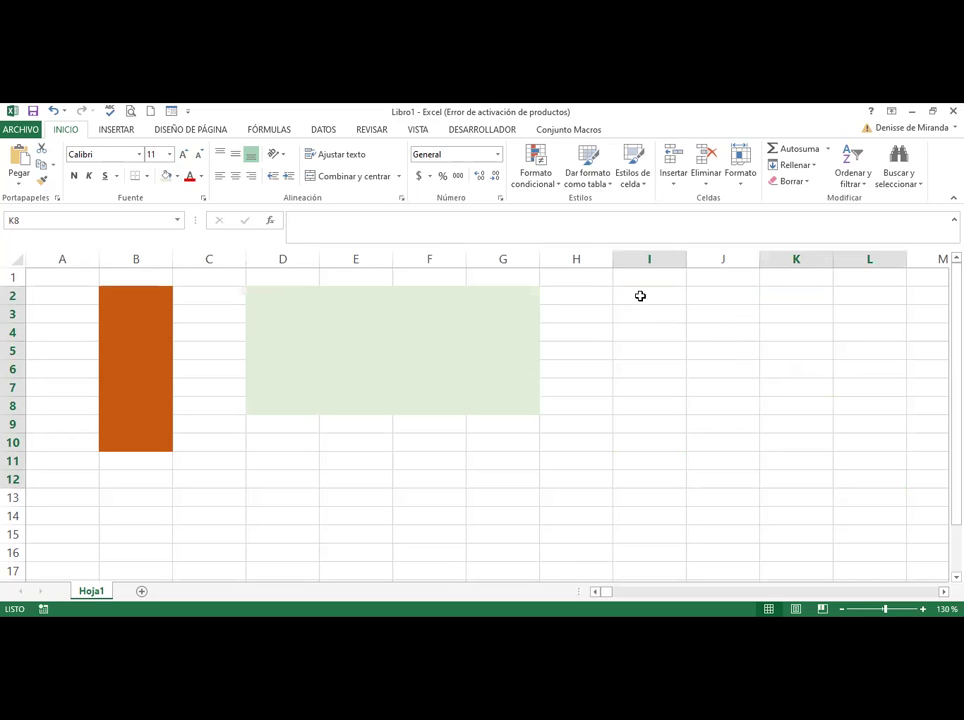
Fill the separate ranges I2:I10, K2:L5 and K8:L13 together with a dark green theme colour and deselect them
left_click_drag(640, 296, 653, 439)
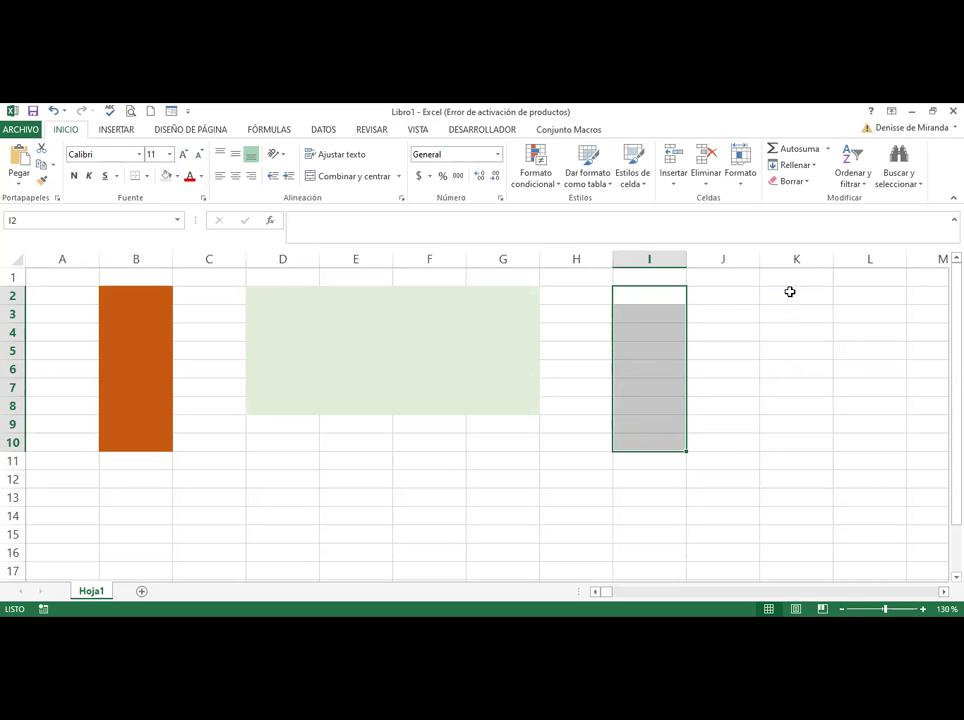
left_click(790, 291)
left_click_drag(800, 295, 855, 342)
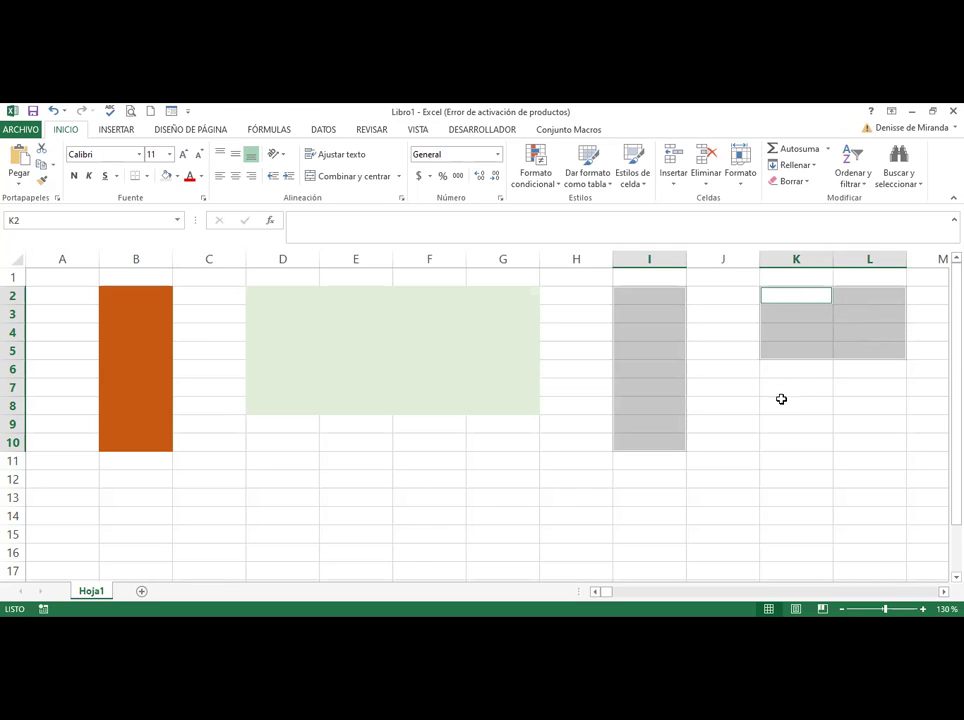
left_click_drag(777, 406, 898, 499)
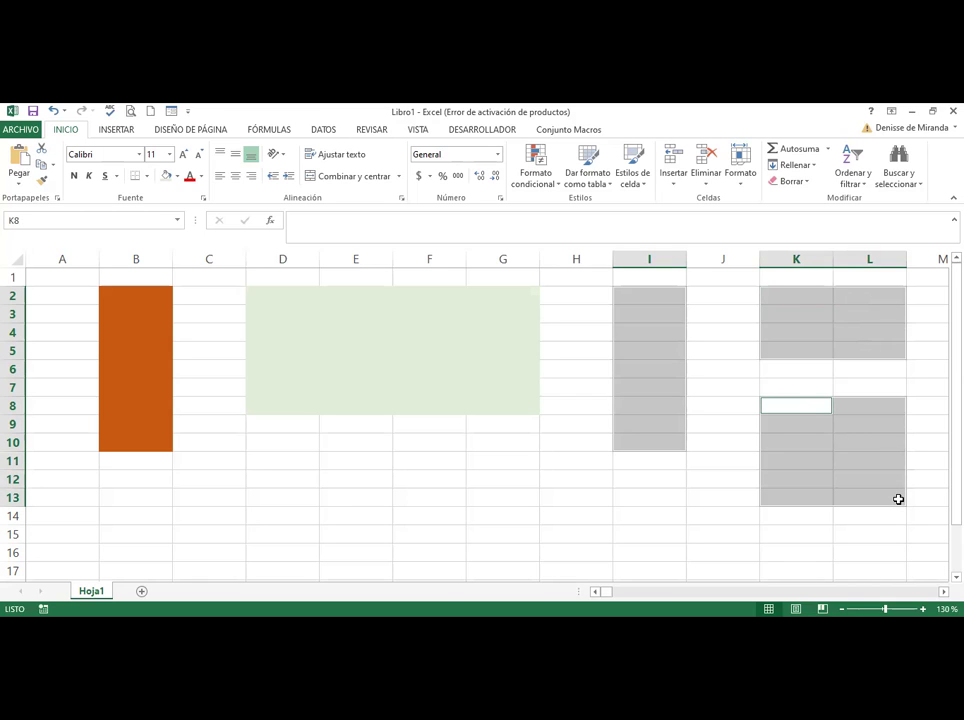
left_click(177, 177)
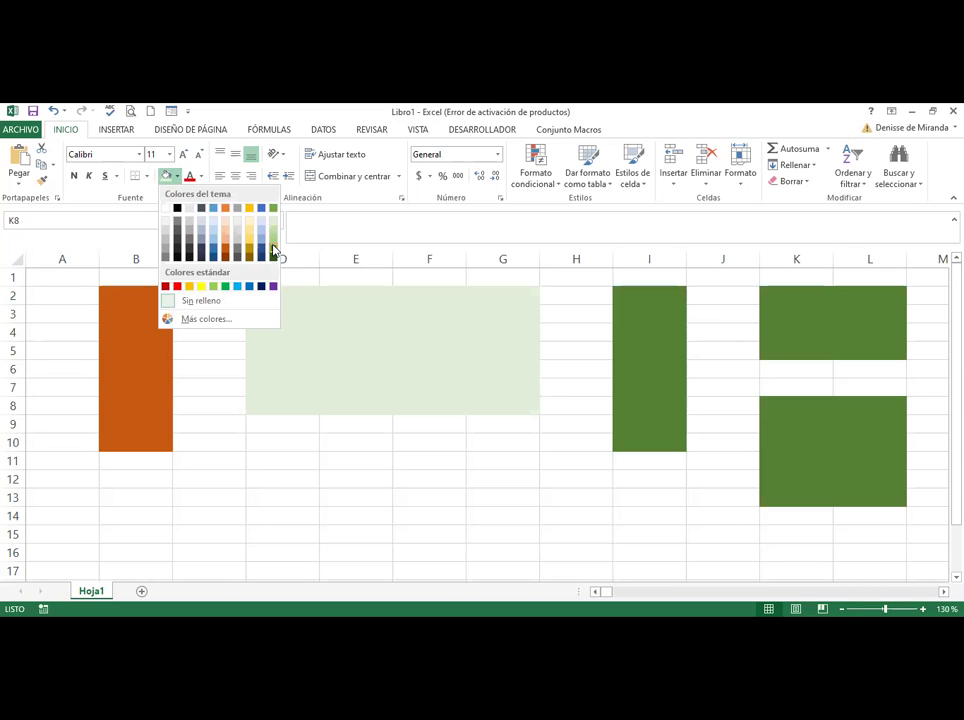
left_click(273, 247)
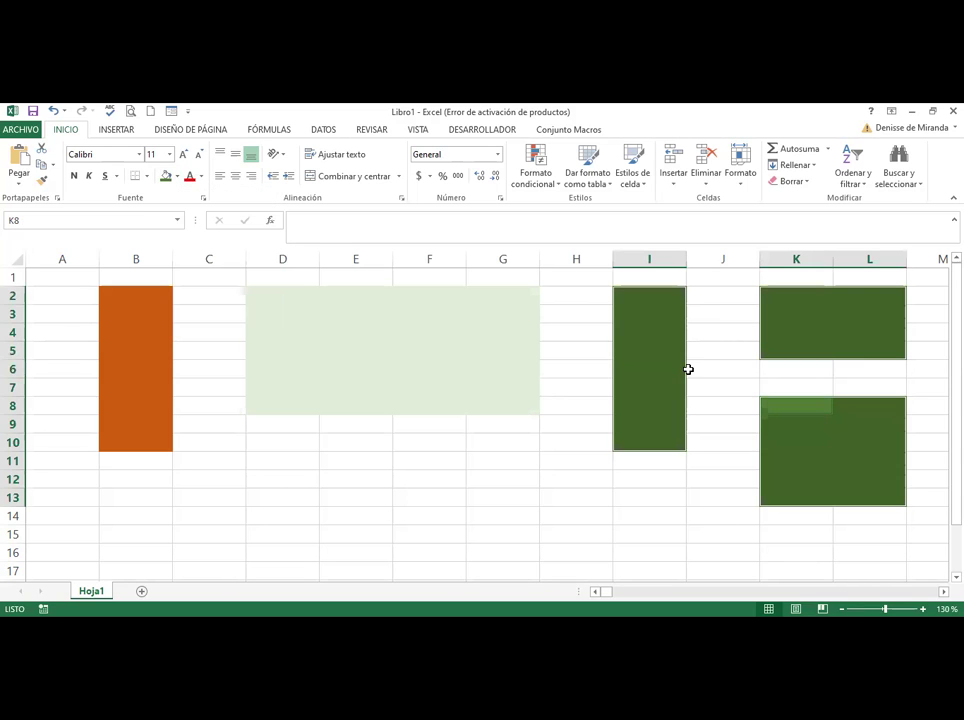
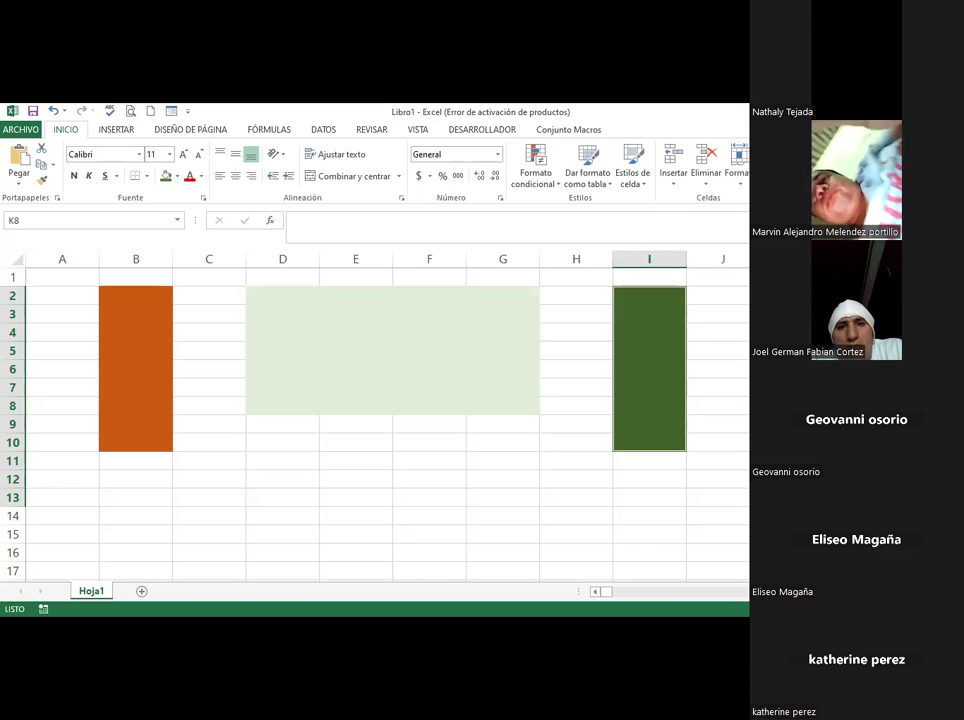
scroll(375, 420, "right", 1)
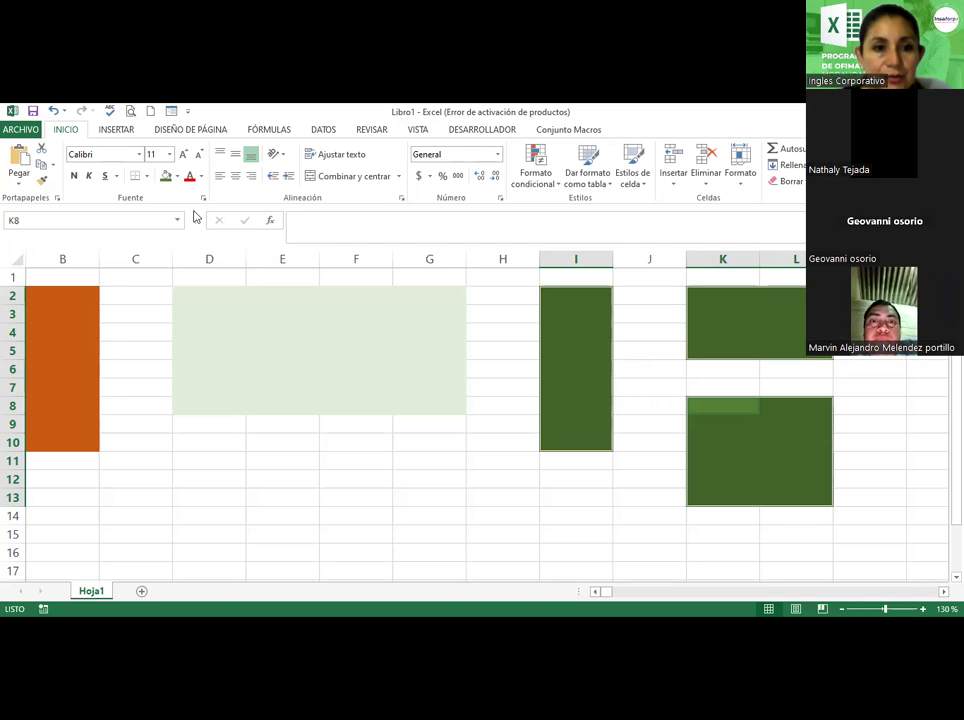
left_click(502, 350)
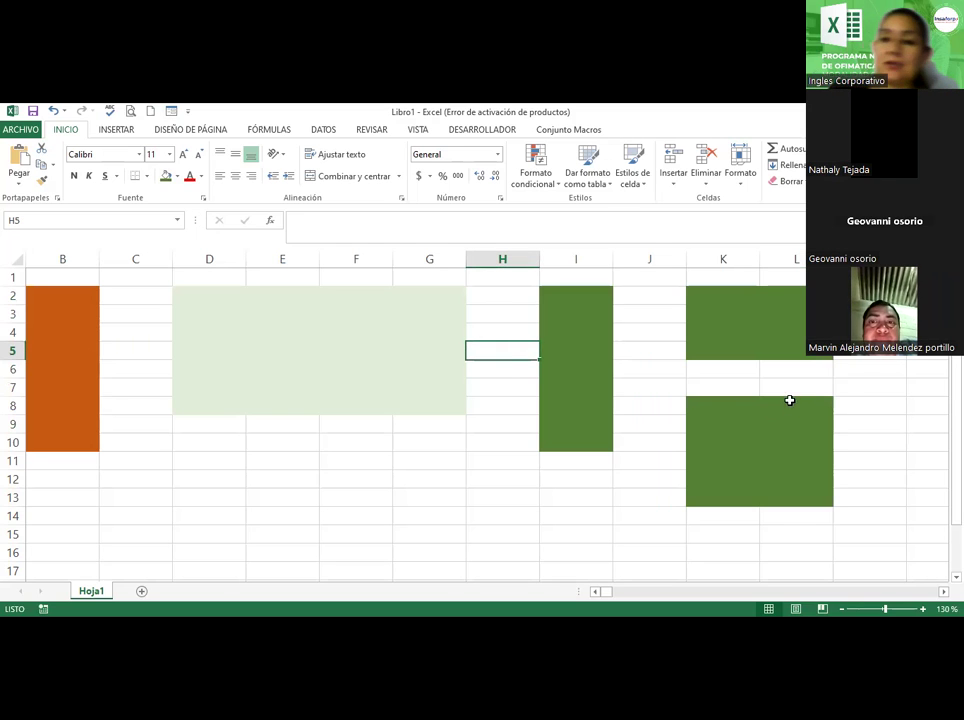
left_click(887, 387)
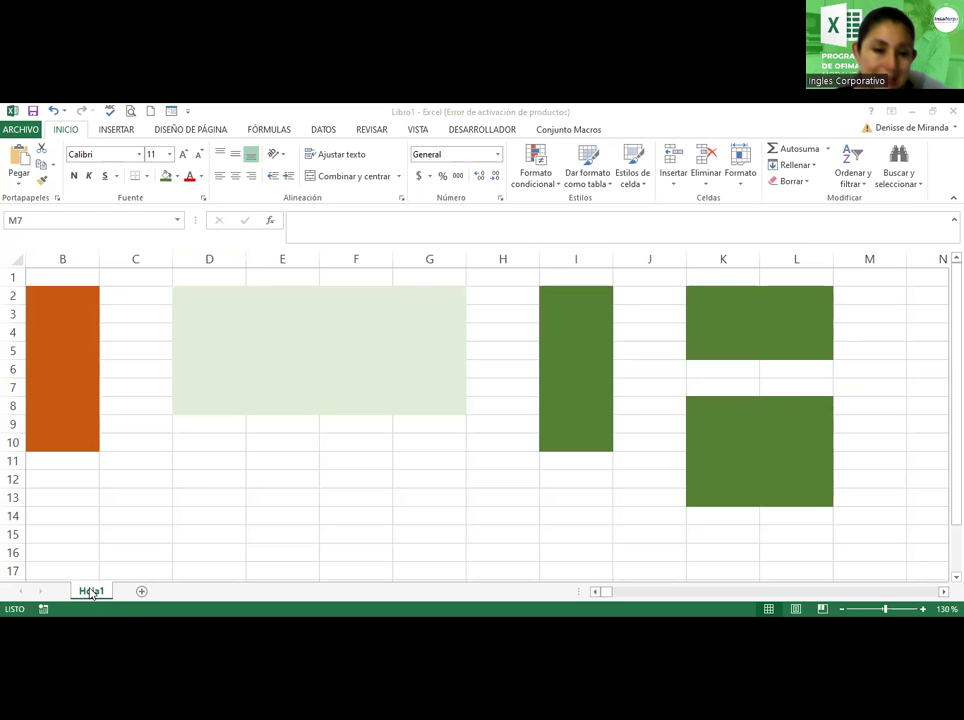
Add a second worksheet to the workbook and return to Hoja1
left_click(142, 592)
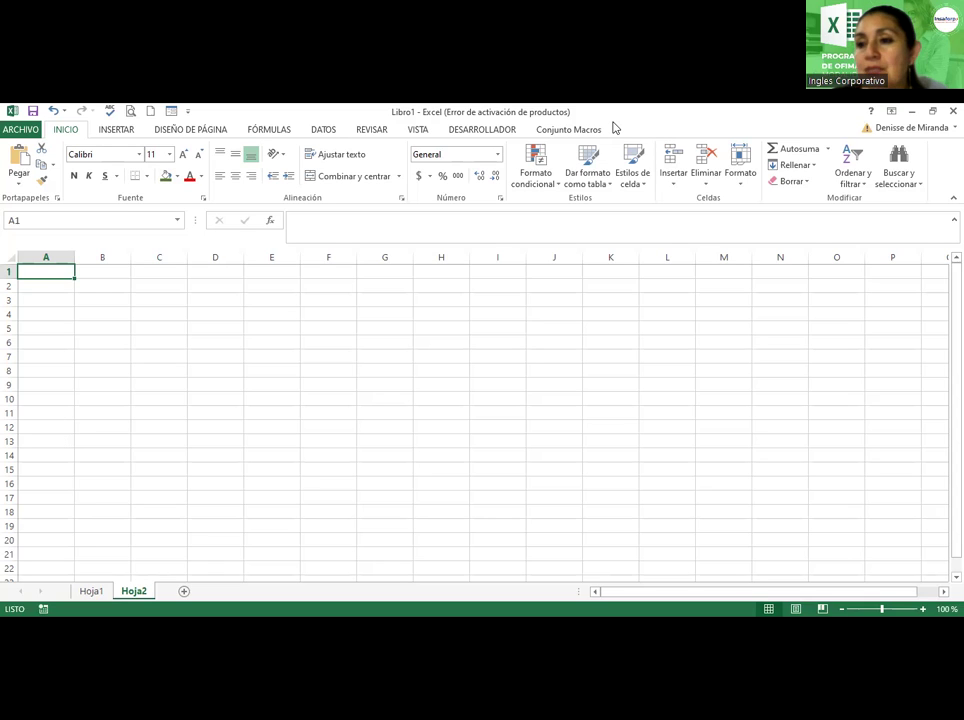
left_click(90, 591)
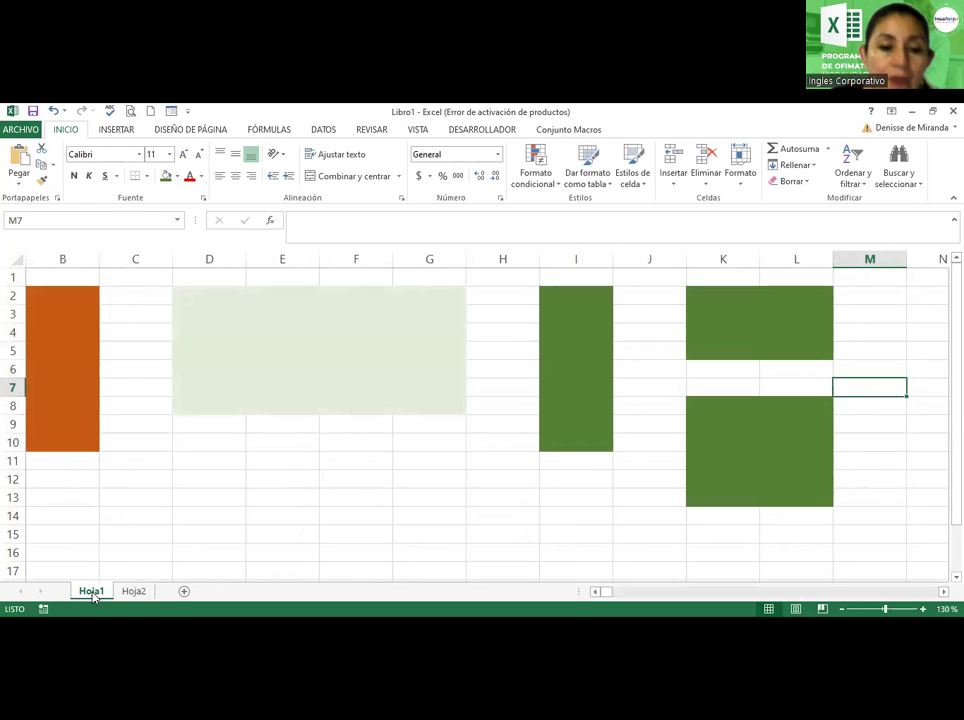
right_click(93, 597)
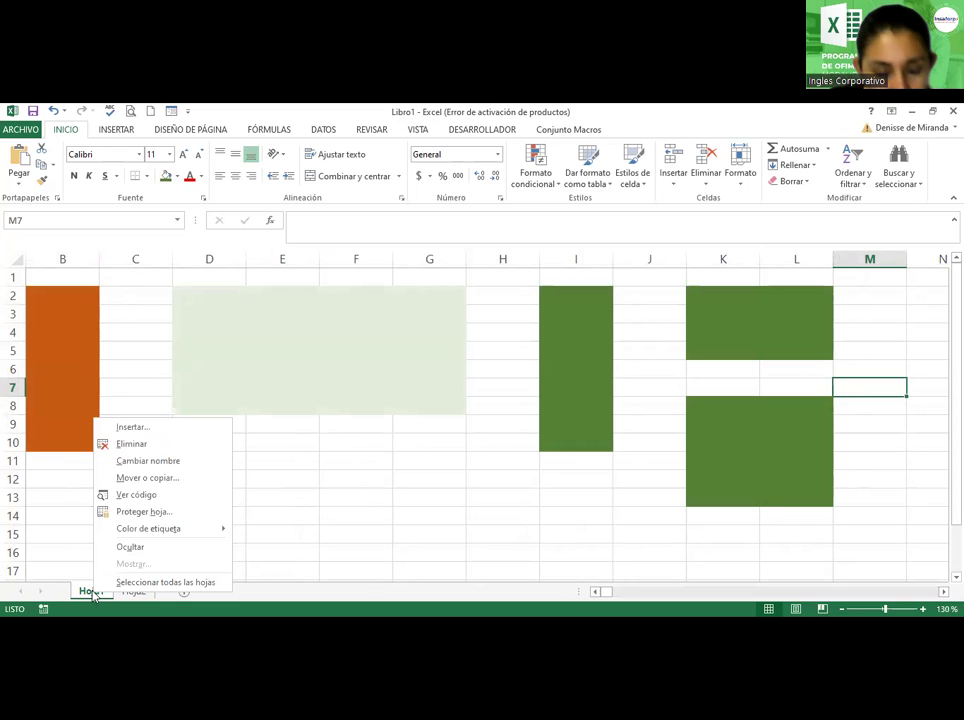
key("Escape")
left_click(143, 466)
type("Rang")
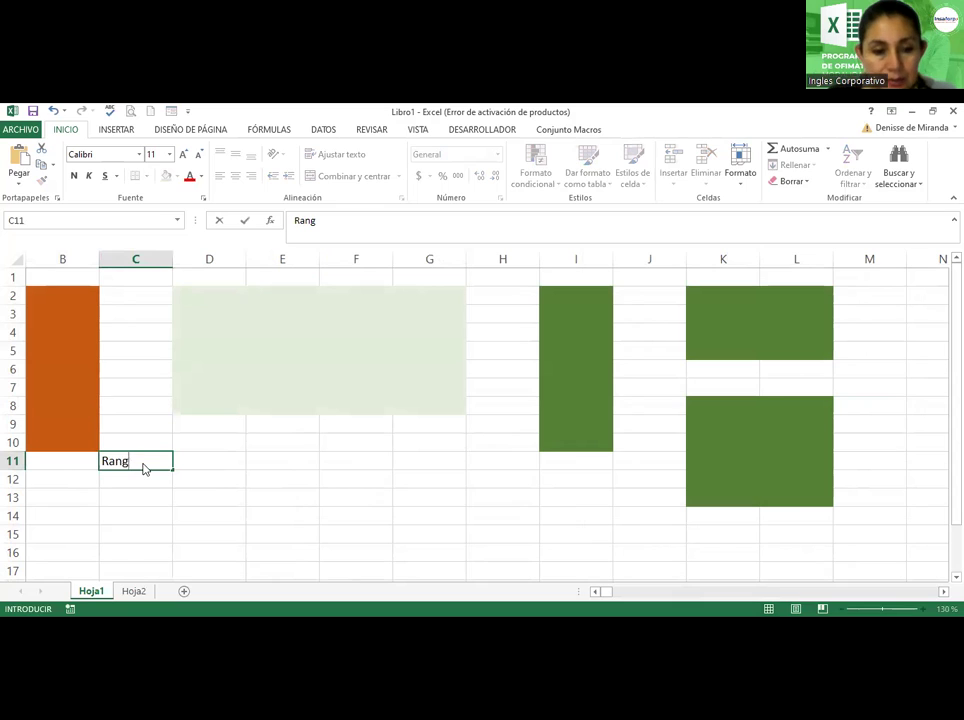
key("Escape")
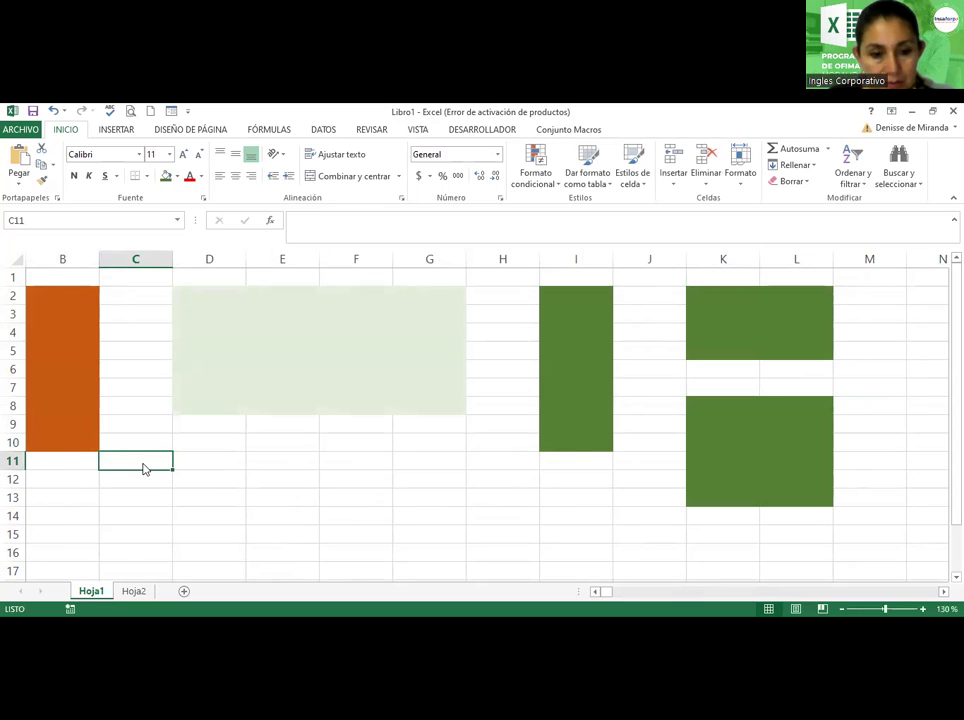
Rename the Hoja1 worksheet as Rangos
right_click(98, 592)
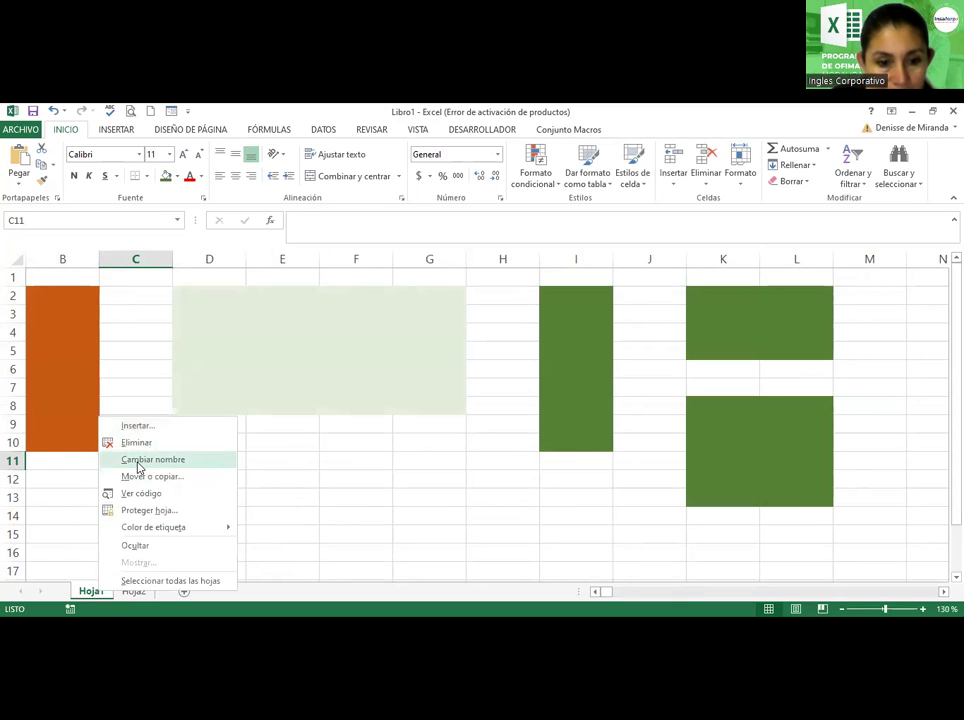
left_click(136, 460)
type("Rangos")
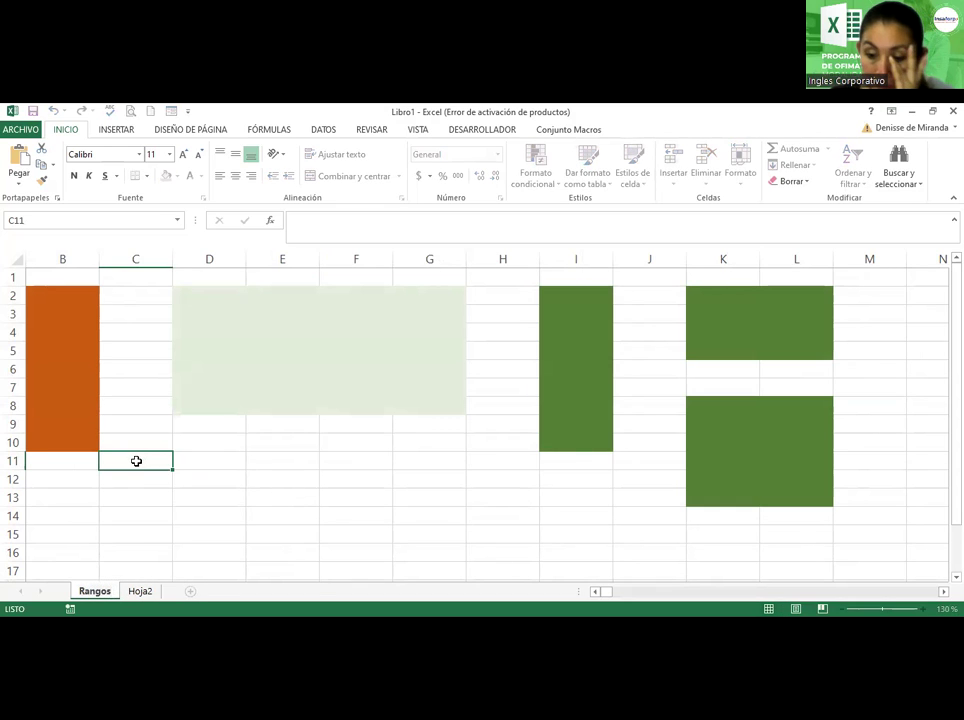
left_click(136, 460)
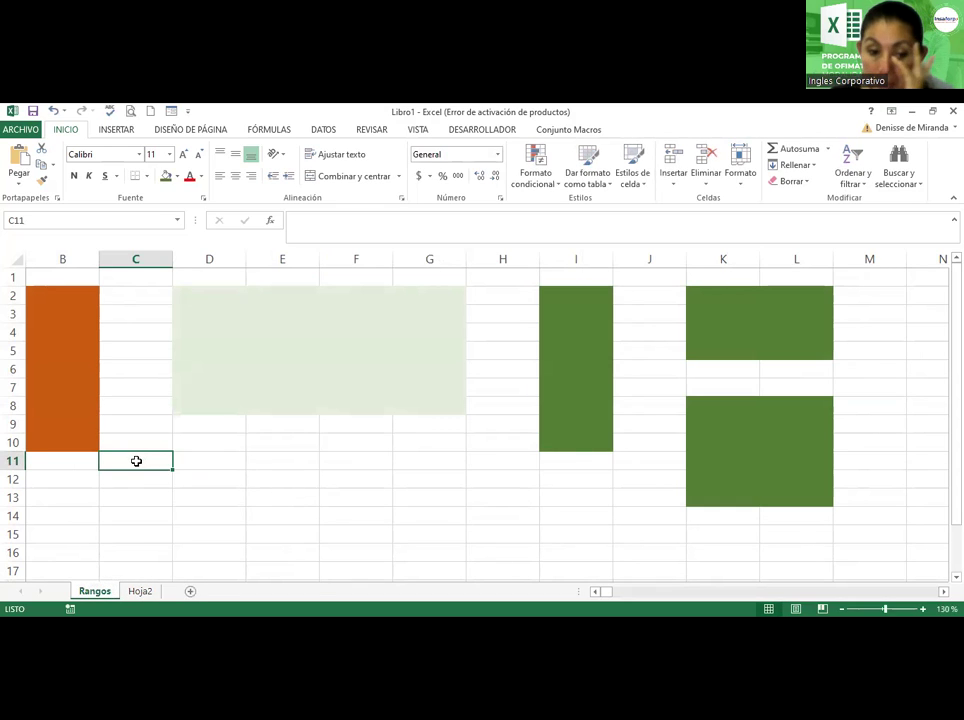
Colour the Rangos sheet tab with a dark gold theme colour
right_click(96, 596)
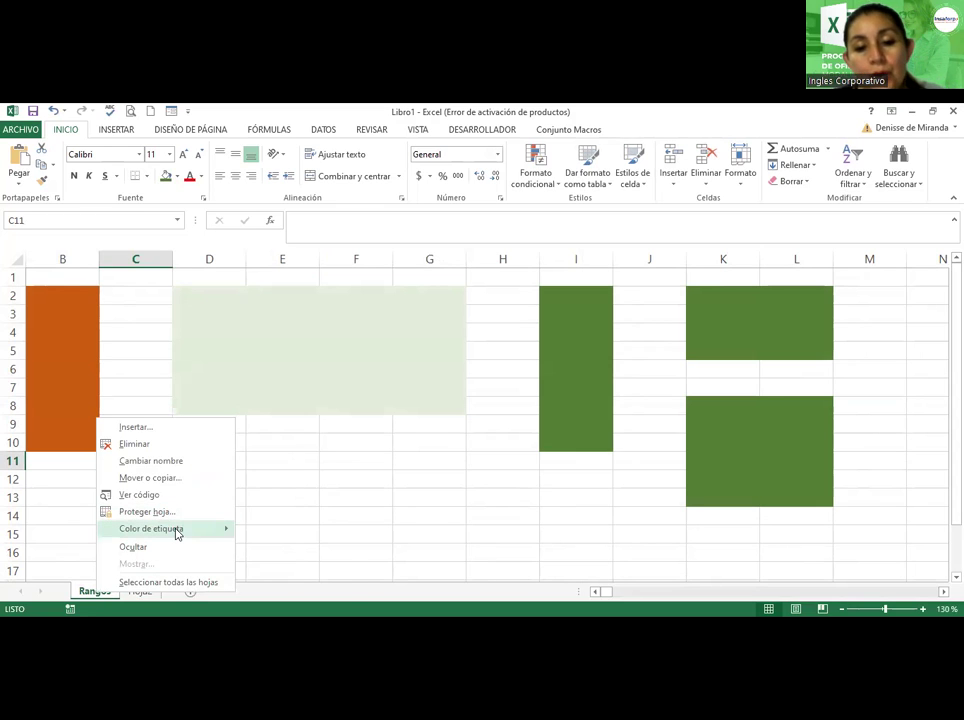
left_click(177, 531)
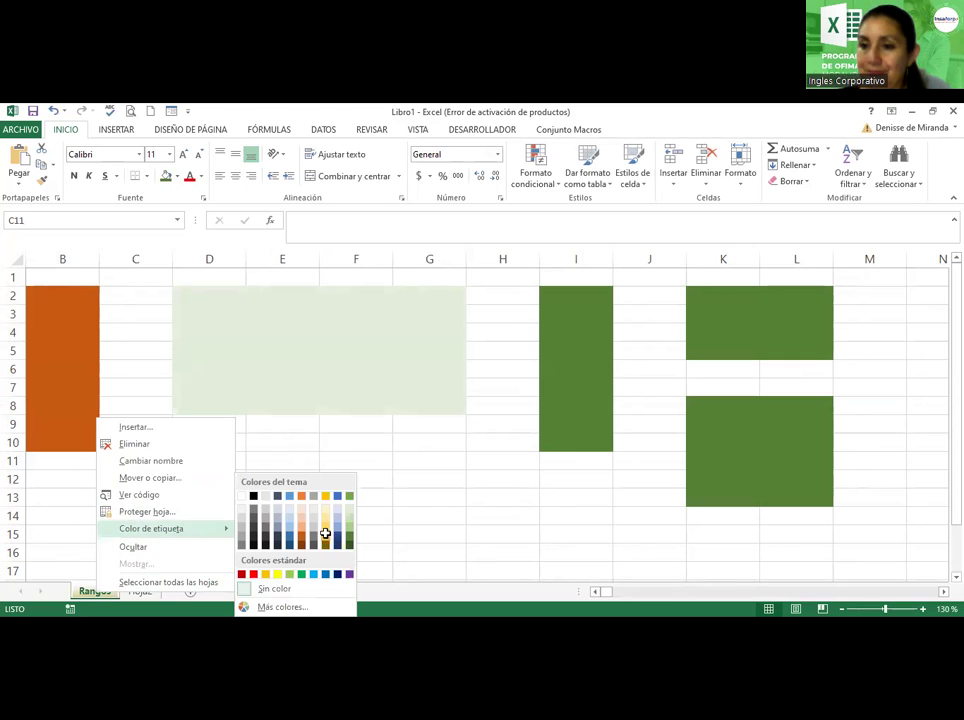
left_click(325, 537)
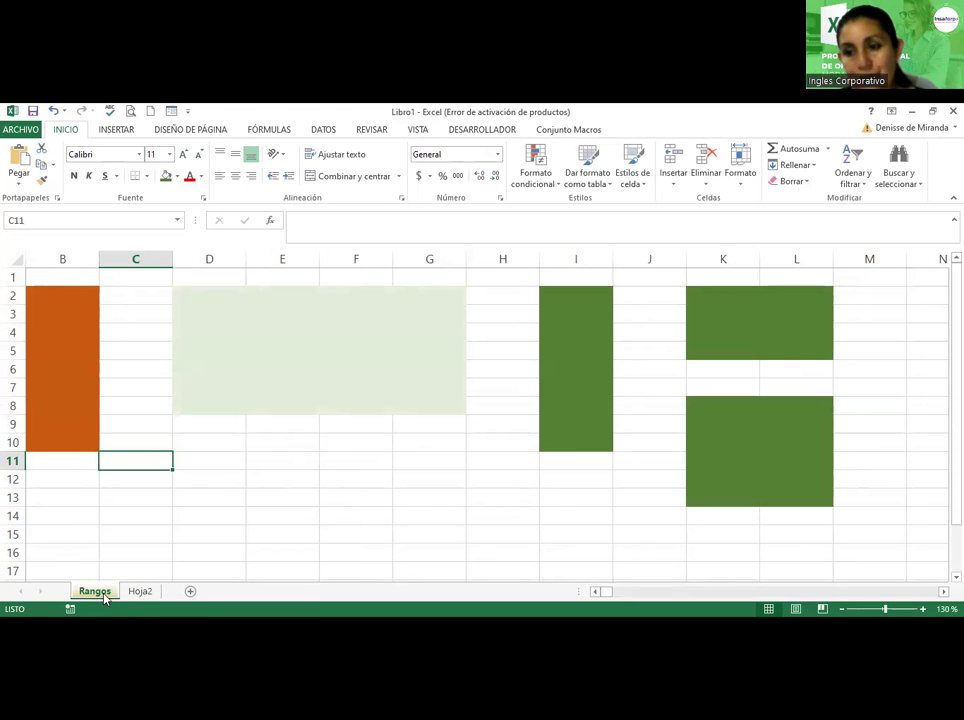
Rename the Hoja2 worksheet as Estados
left_click(136, 592)
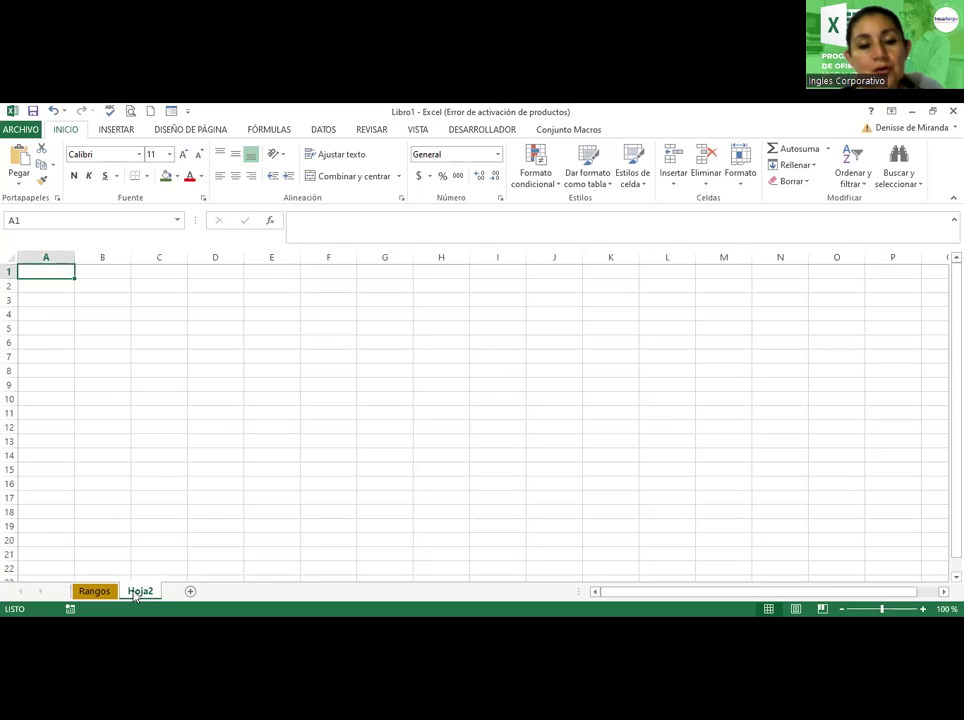
right_click(136, 592)
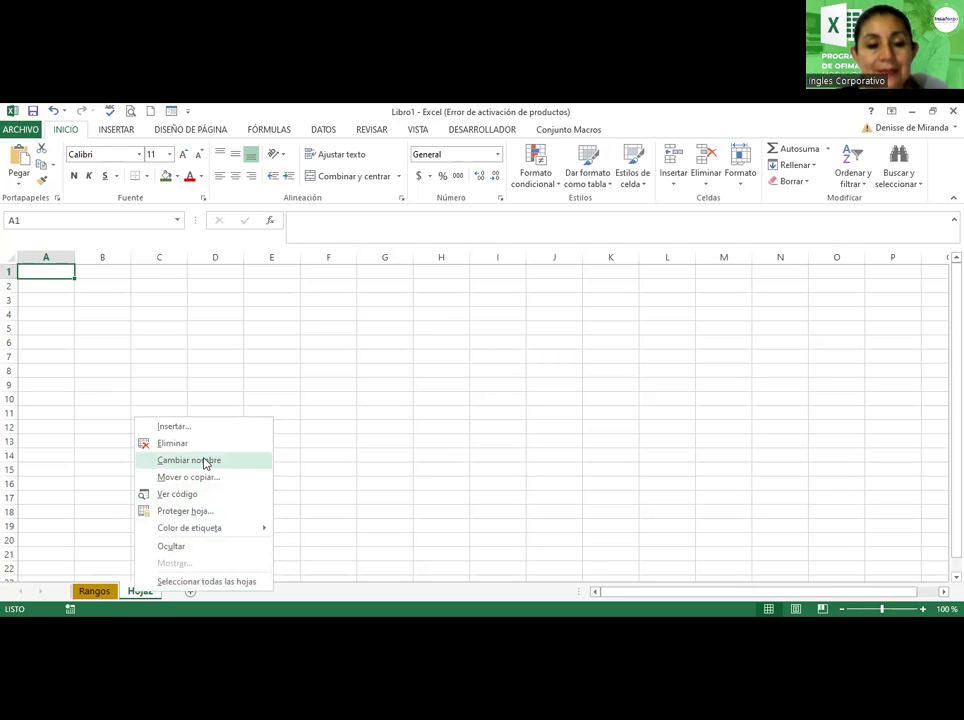
left_click(204, 460)
type("Esta")
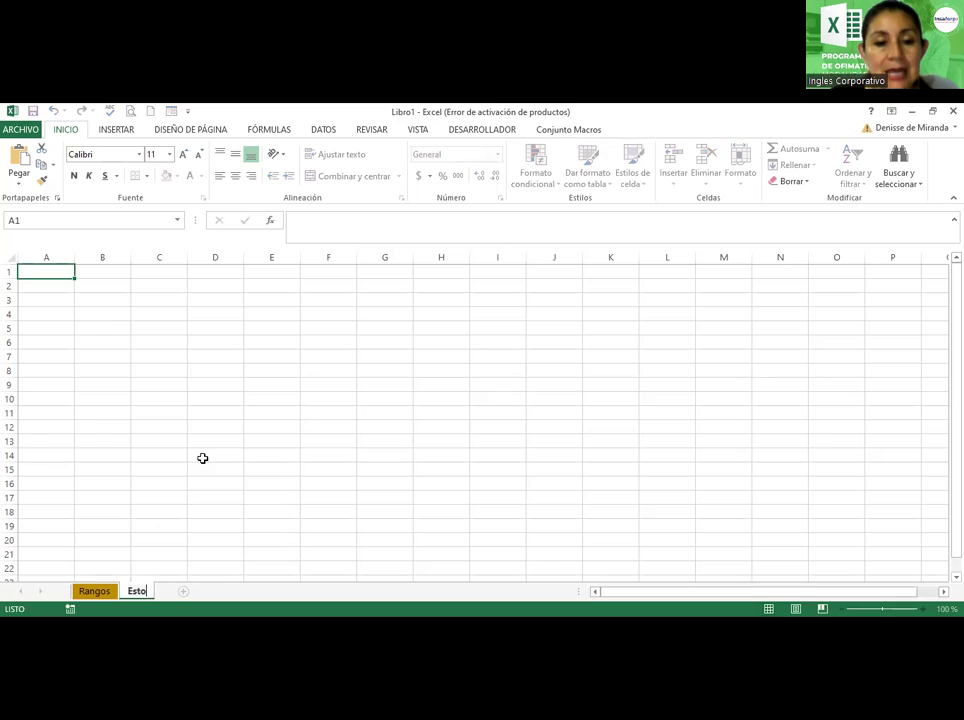
type("dos")
key("Return")
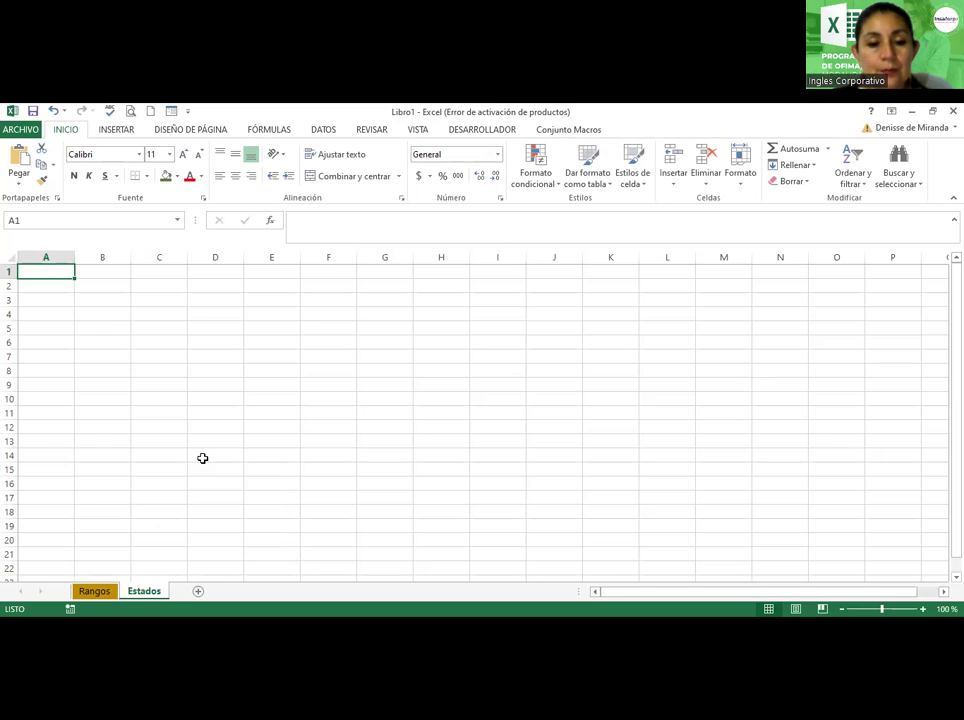
Colour the Estados sheet tab with the darkest orange theme colour and add a third worksheet
right_click(147, 592)
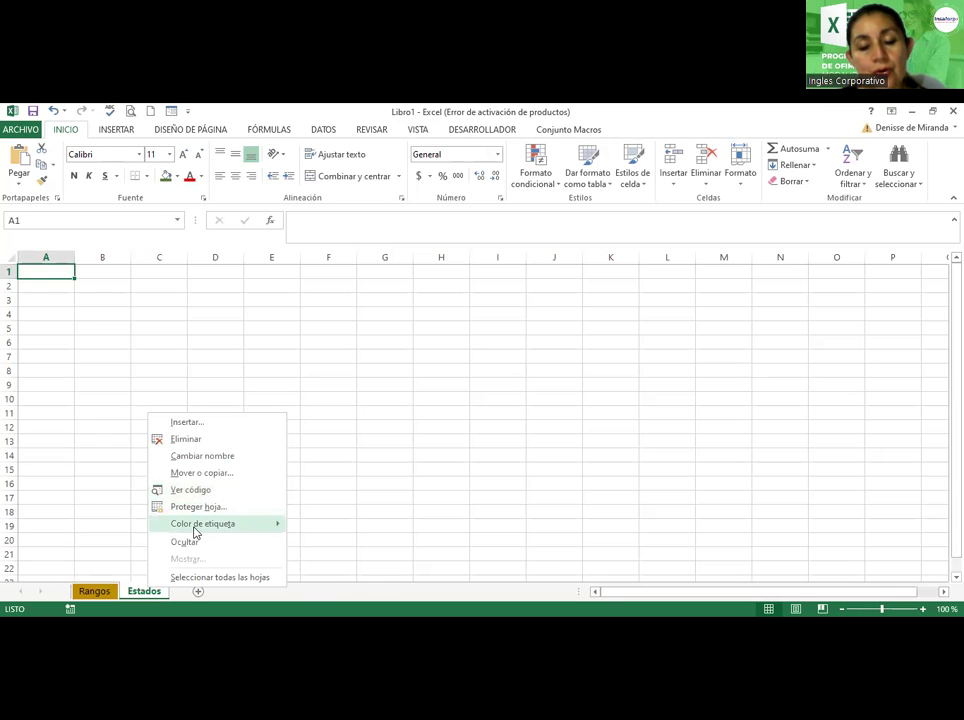
mouse_move(195, 525)
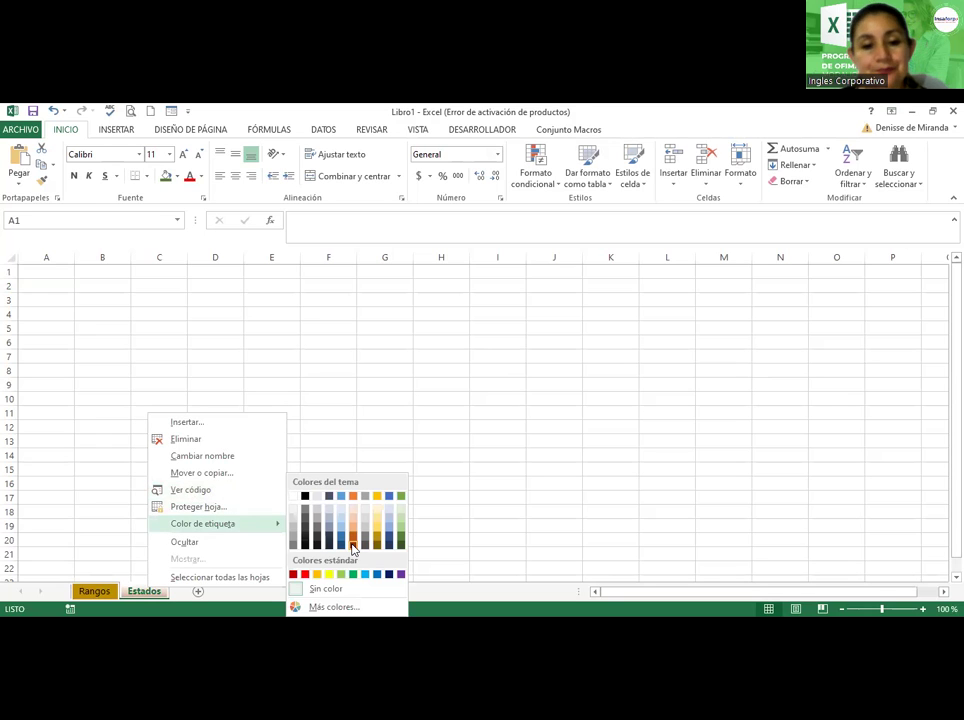
key("Escape")
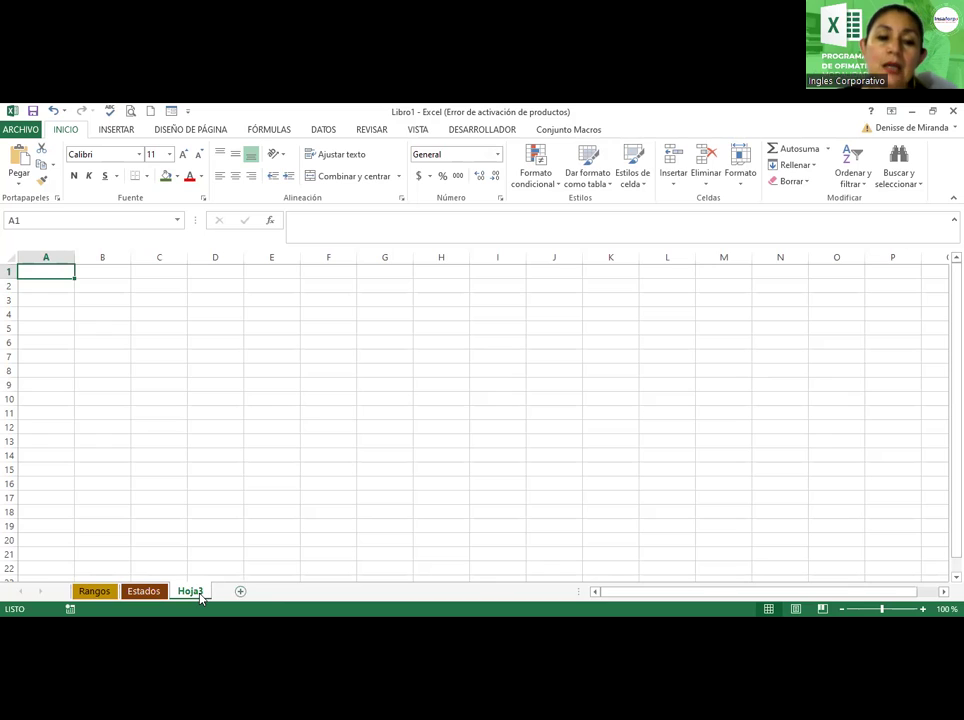
Rename the Hoja3 worksheet as Inventario
double_click(195, 592)
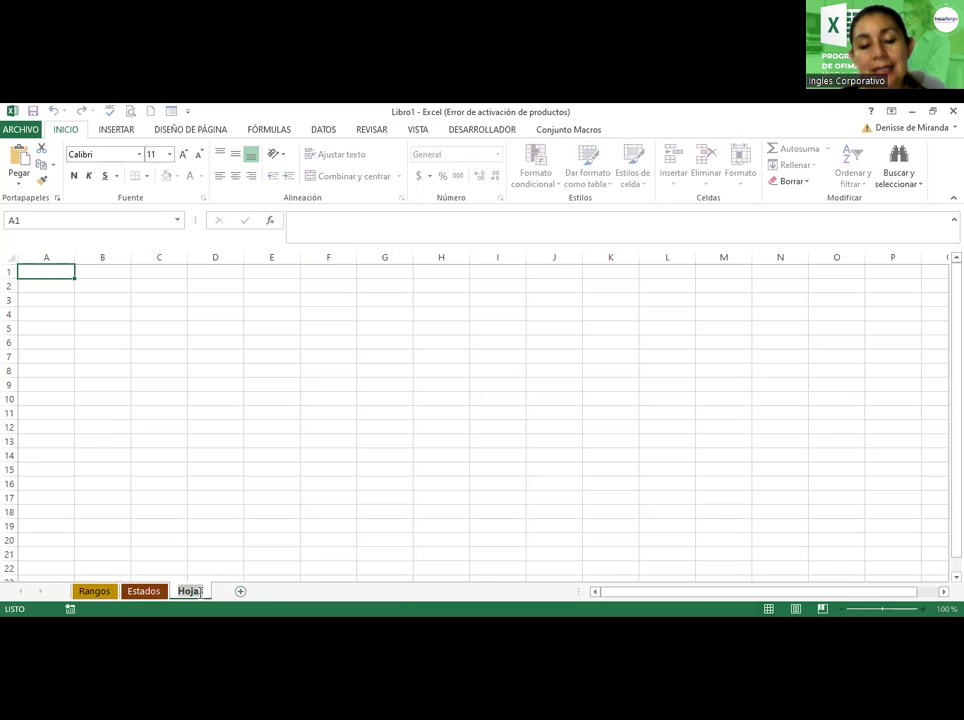
key("BackSpace")
type("Inventario")
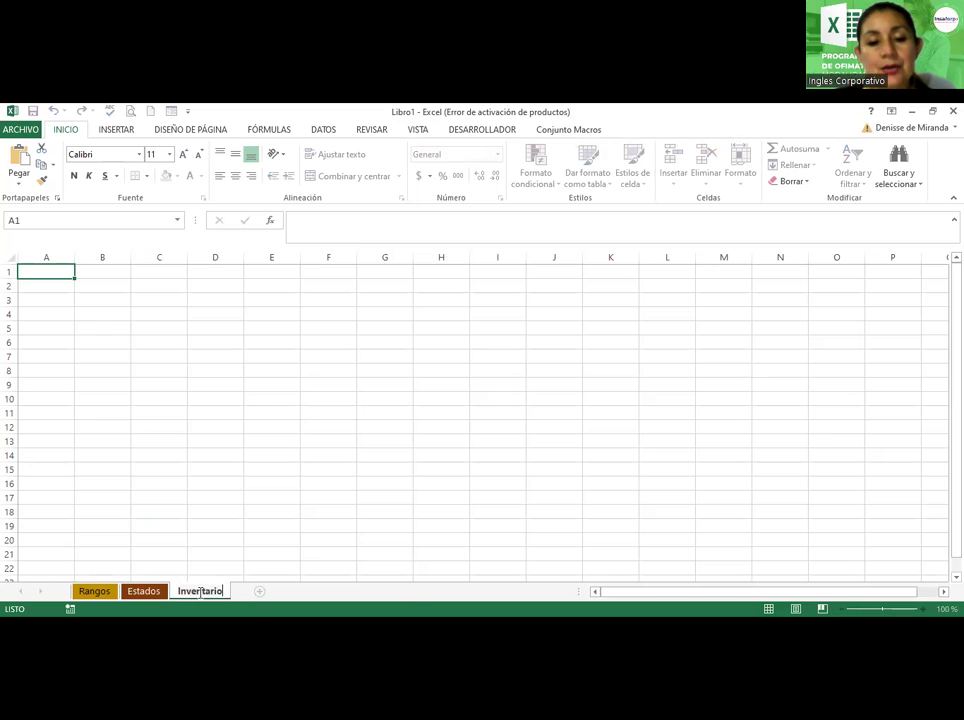
key("Return")
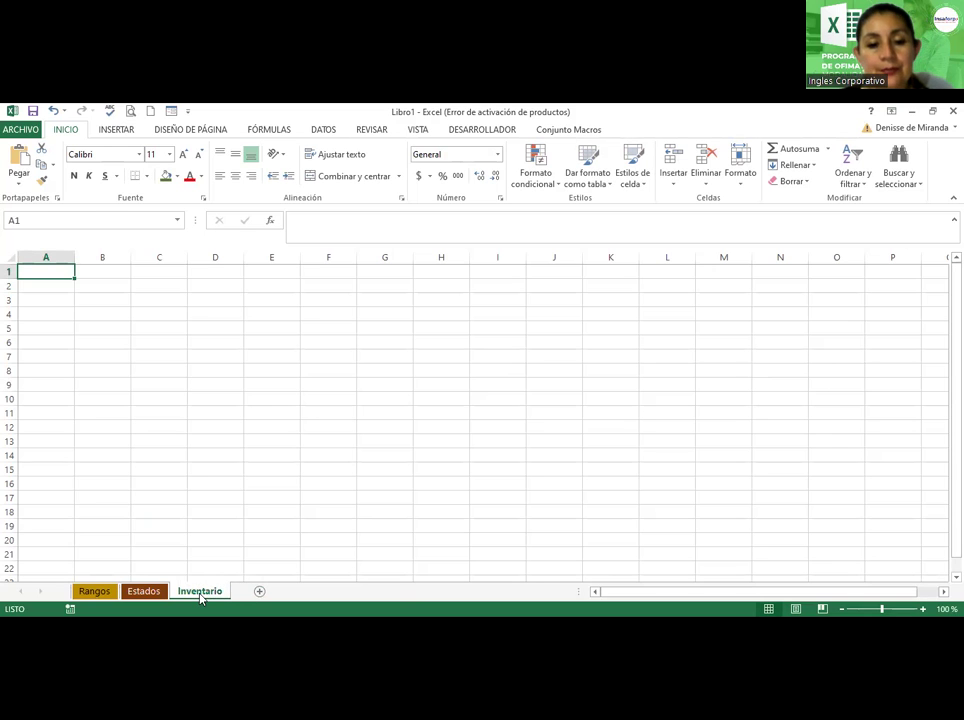
Colour the Inventario sheet tab with the darkest blue theme colour
right_click(201, 595)
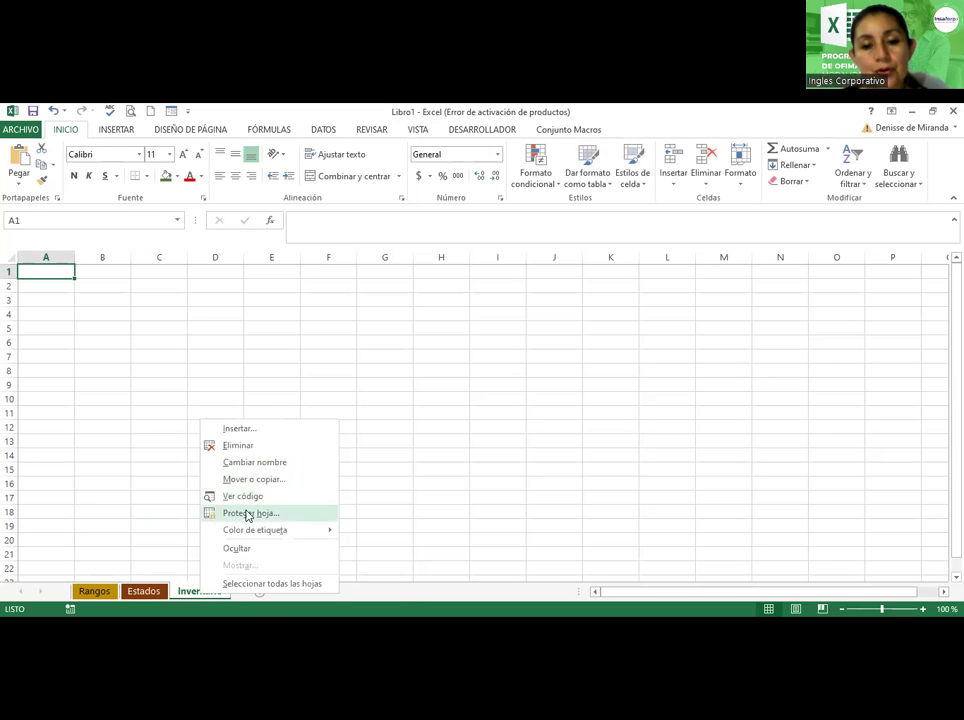
mouse_move(246, 533)
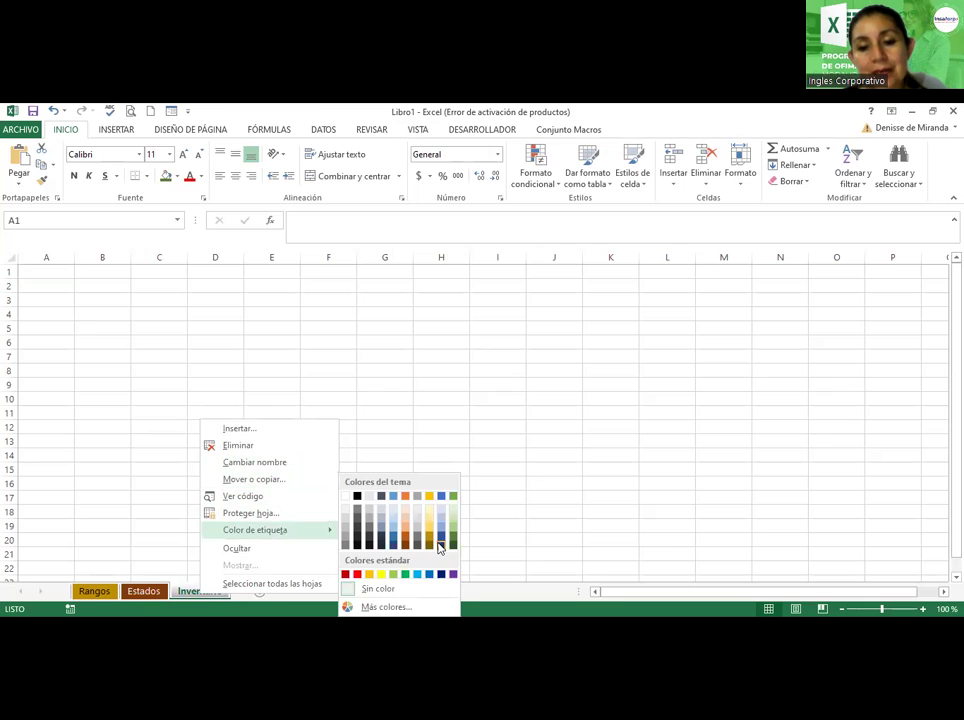
left_click(304, 567)
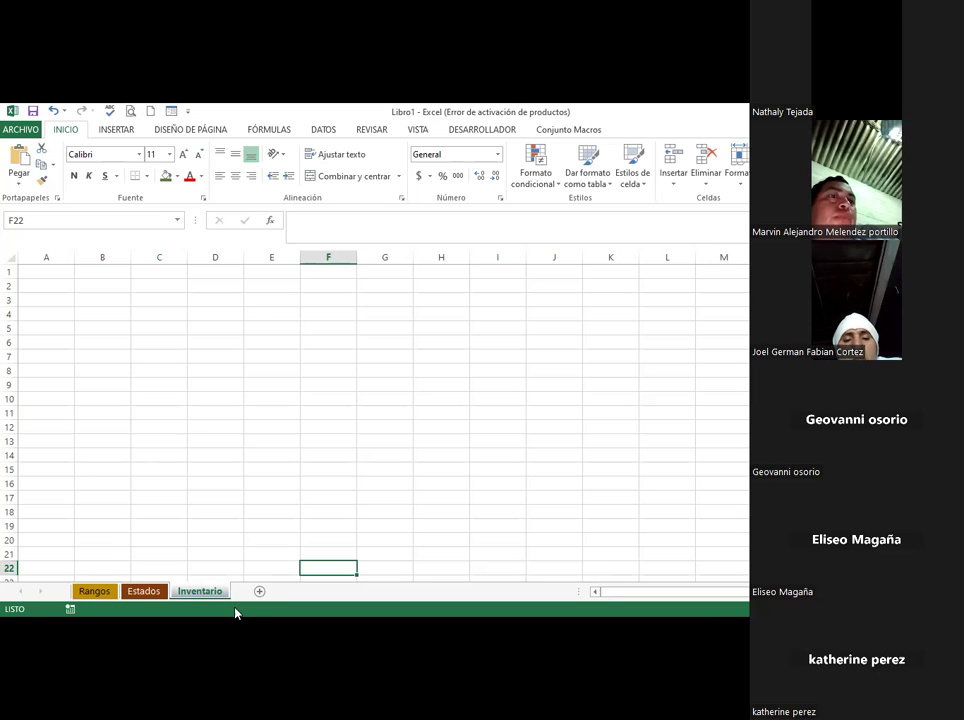
View the Rangos and Estados worksheets in turn to check the coloured sheet tabs
left_click(100, 590)
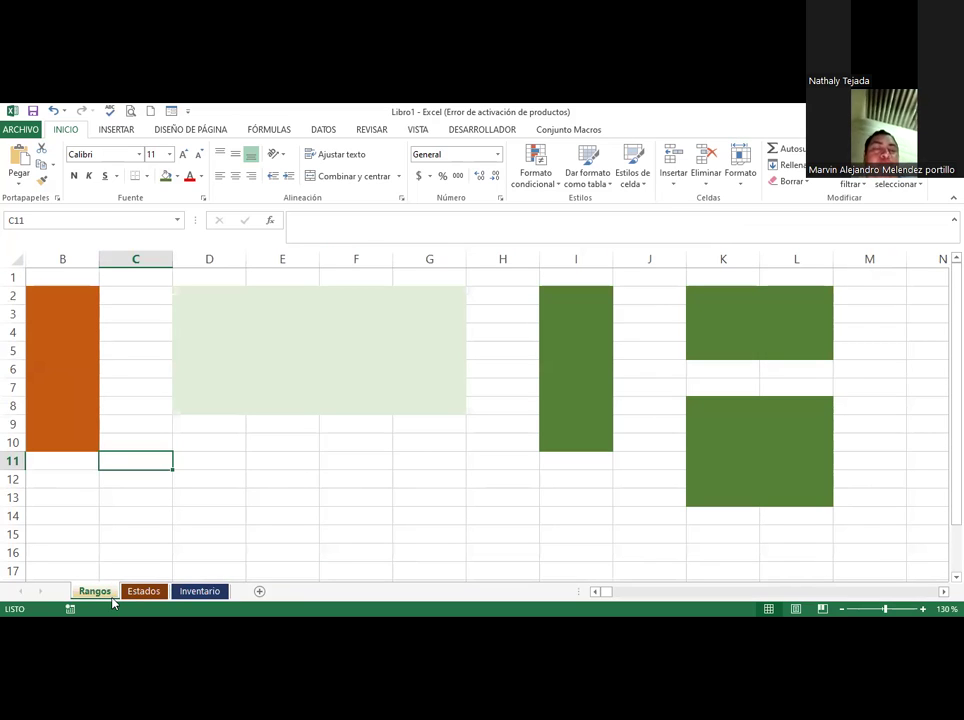
left_click(140, 591)
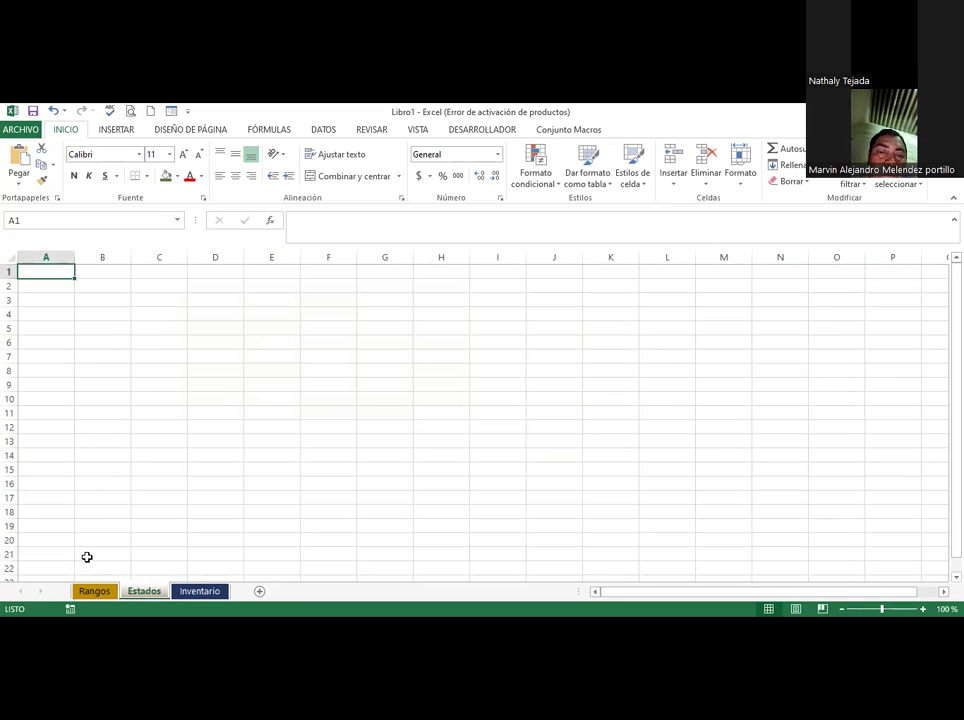
Enter the title "Ejercicio selección de Rangos de Celdas" in cell A1 of the Rangos worksheet
left_click(92, 591)
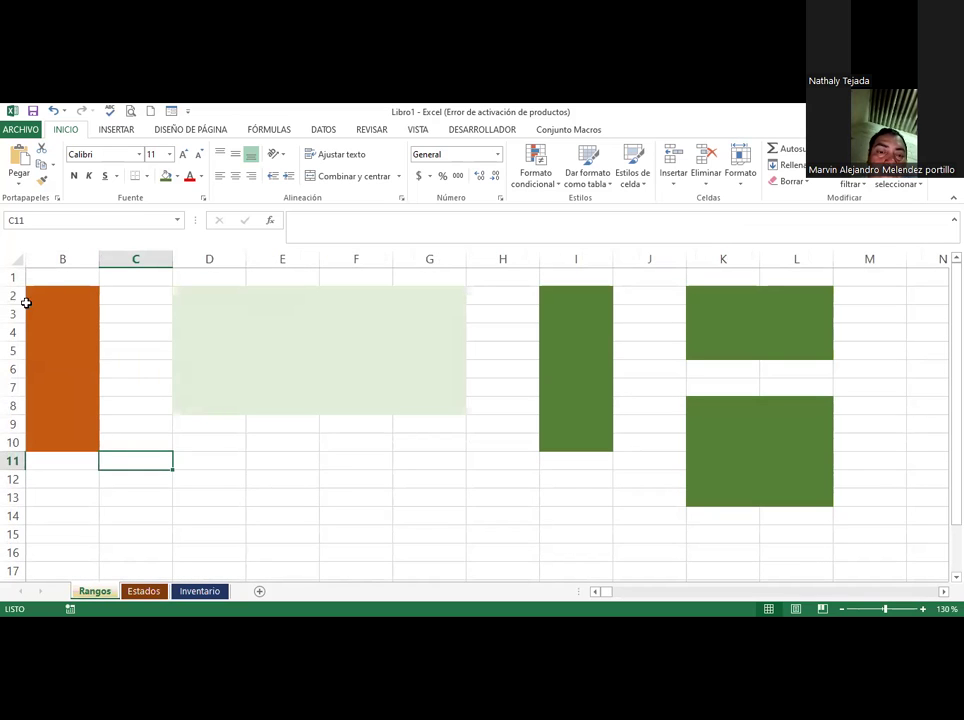
left_click(54, 274)
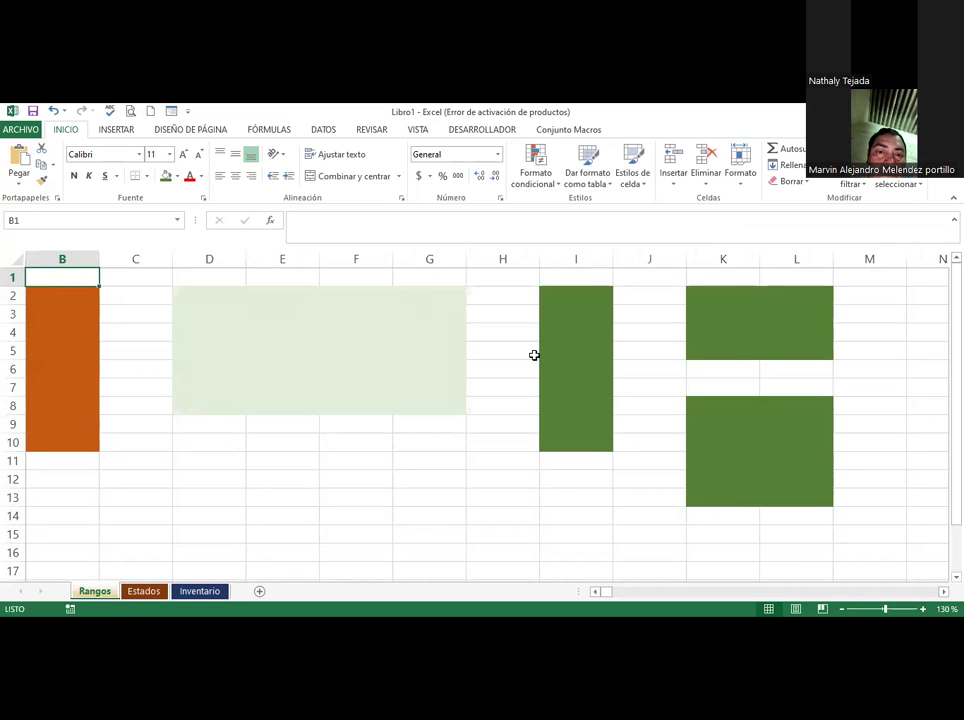
key("Left")
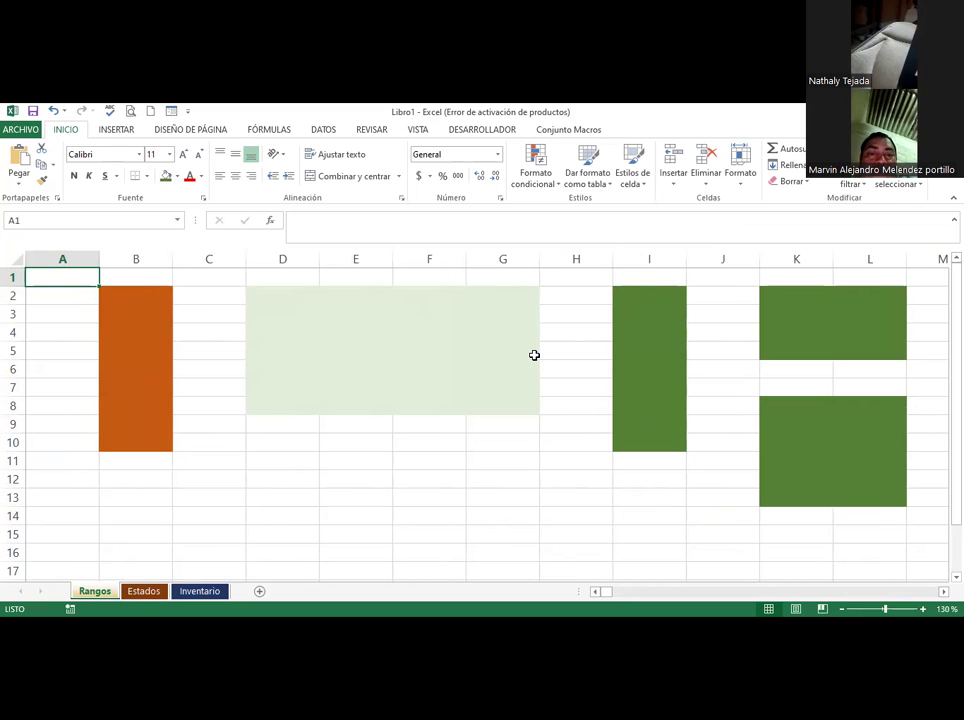
type("Ejercicio")
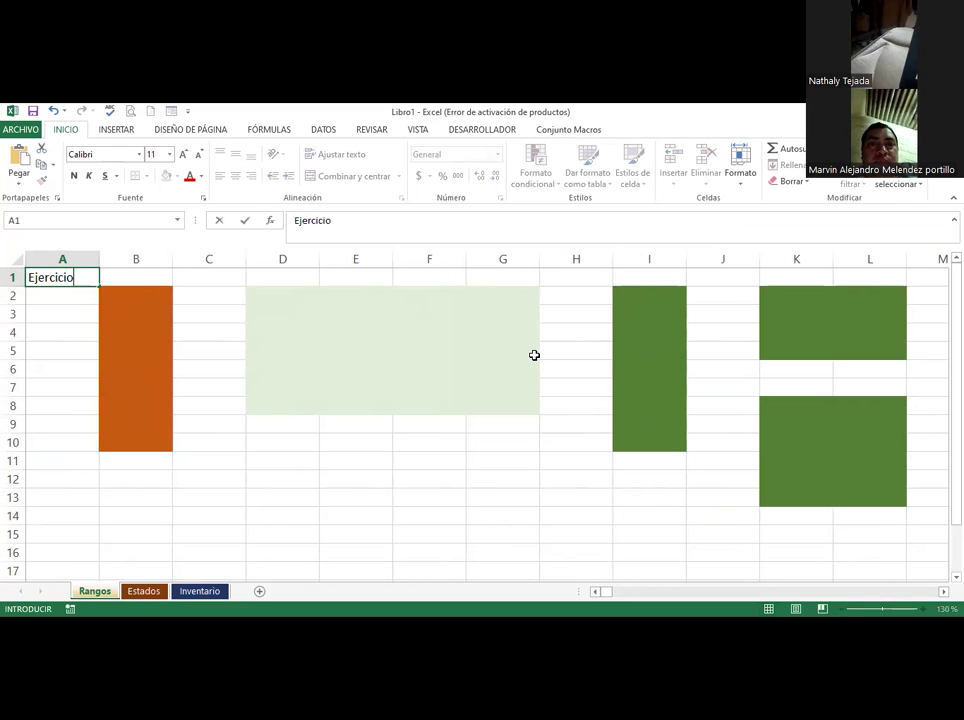
type(" selección de Rangios")
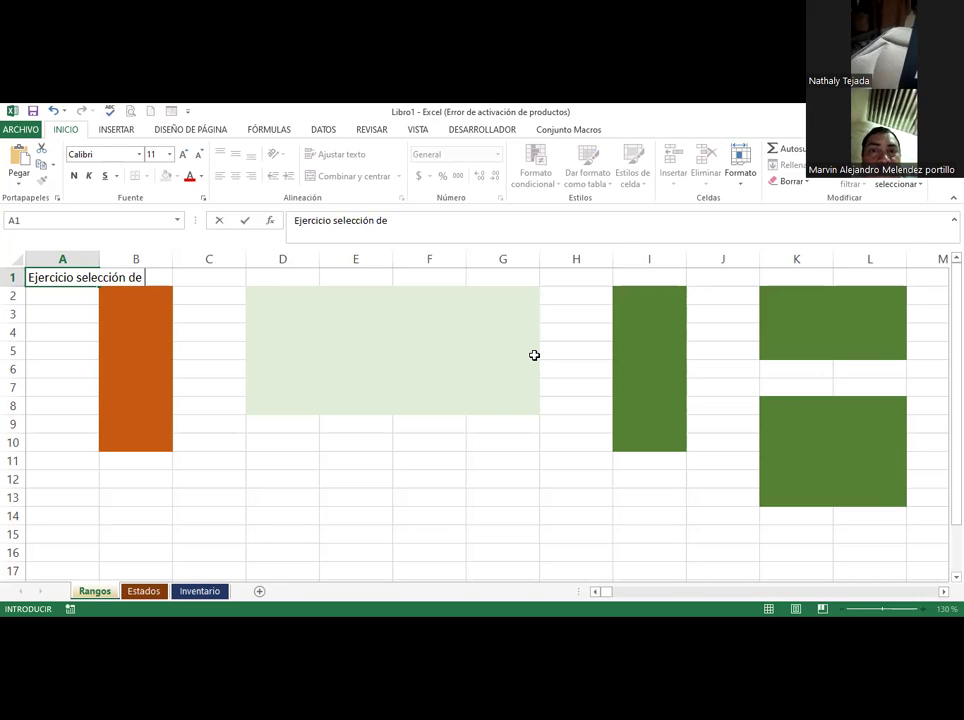
key("BackSpace")
key("BackSpace")
type("o")
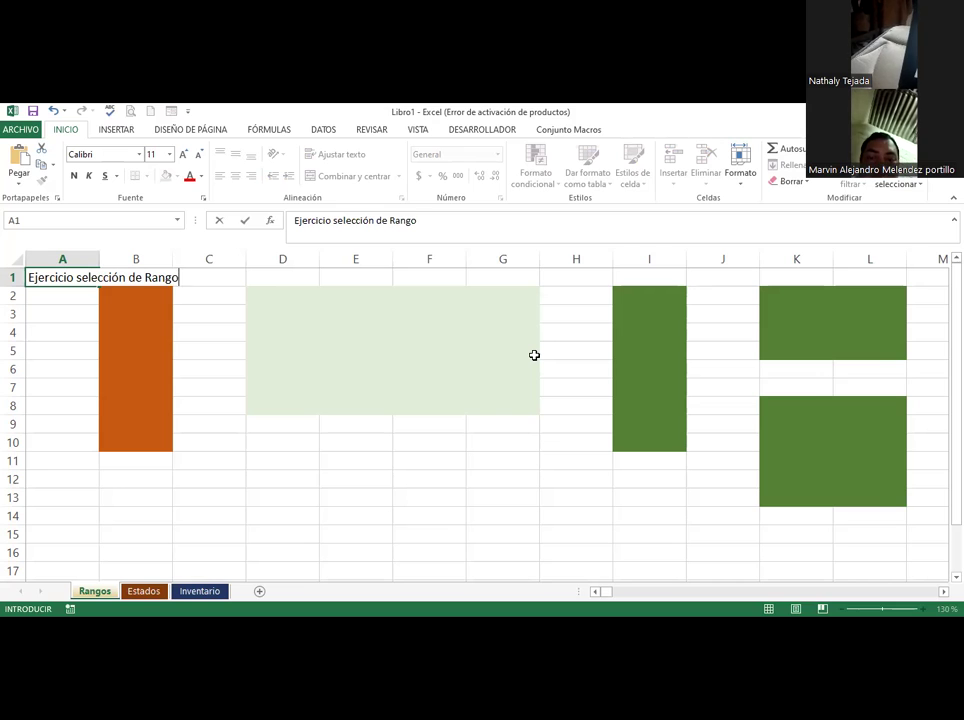
type("s de Celdas")
key("Return")
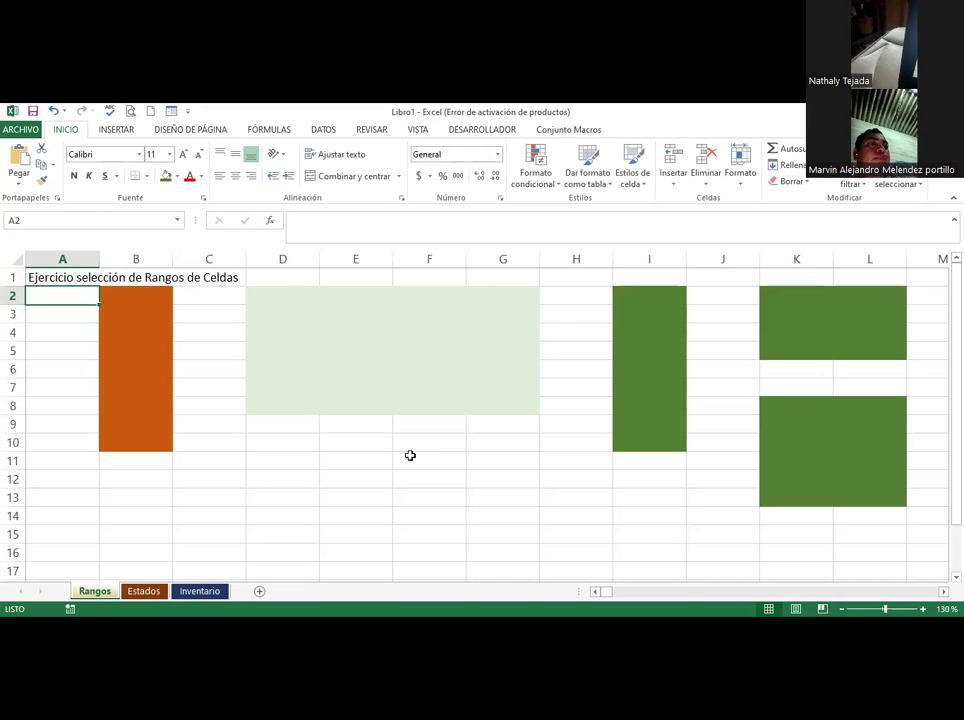
Switch to the Estados worksheet and set its zoom level to 170 %
left_click(146, 592)
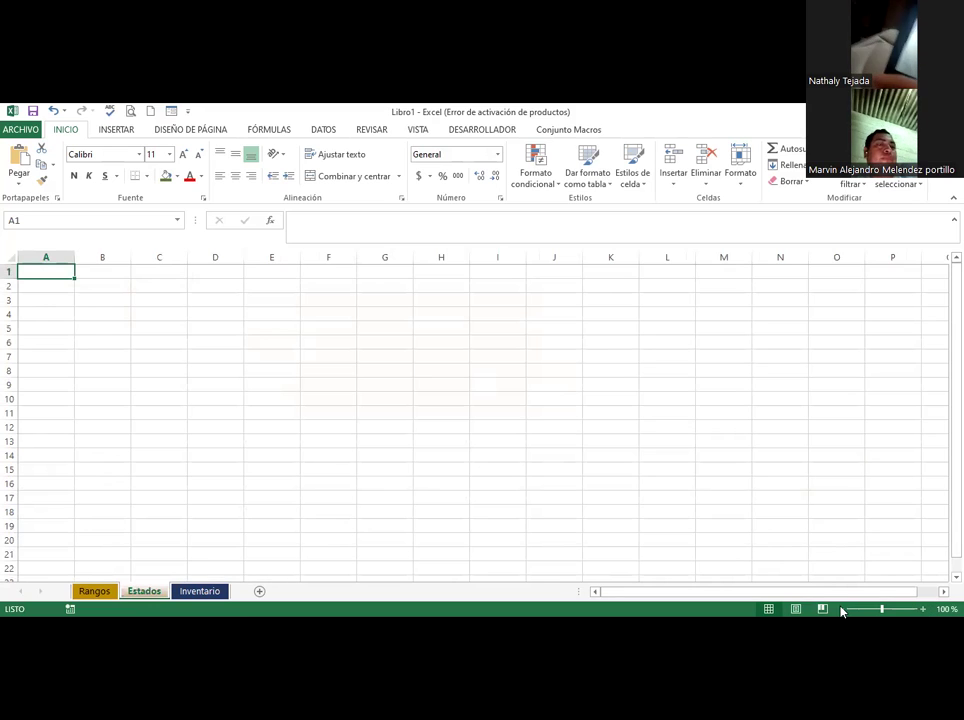
left_click(923, 609)
left_click(923, 609)
left_click(923, 609)
left_click(923, 609)
left_click(923, 609)
left_click(923, 609)
left_click(923, 609)
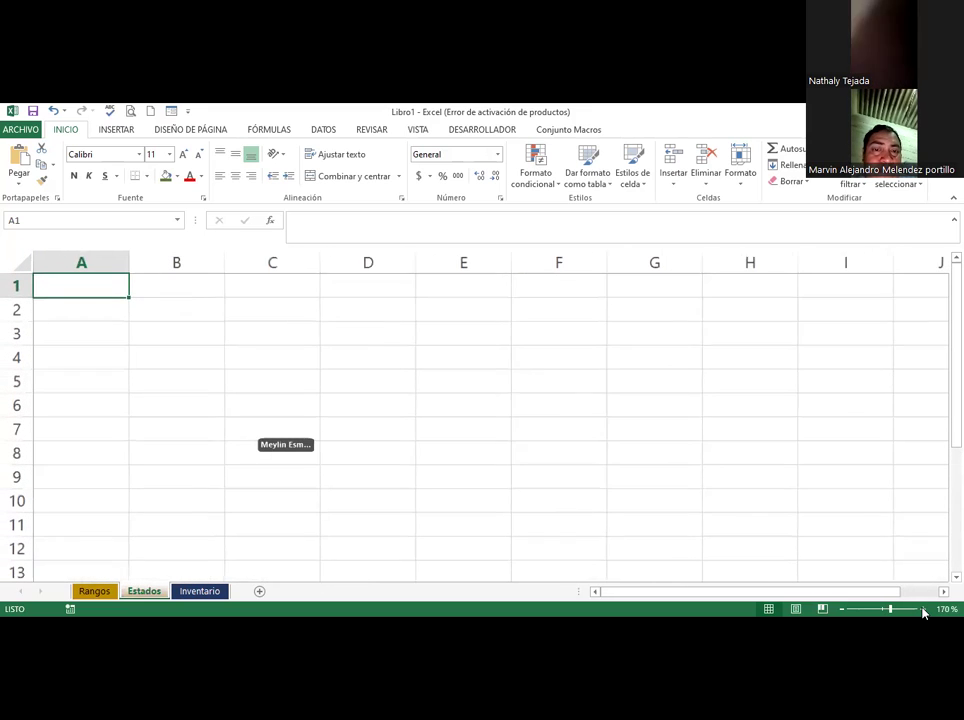
Enter the title "Control de Datos para Registro de Usuarios" in cell A1 of the Estados worksheet
type("Control")
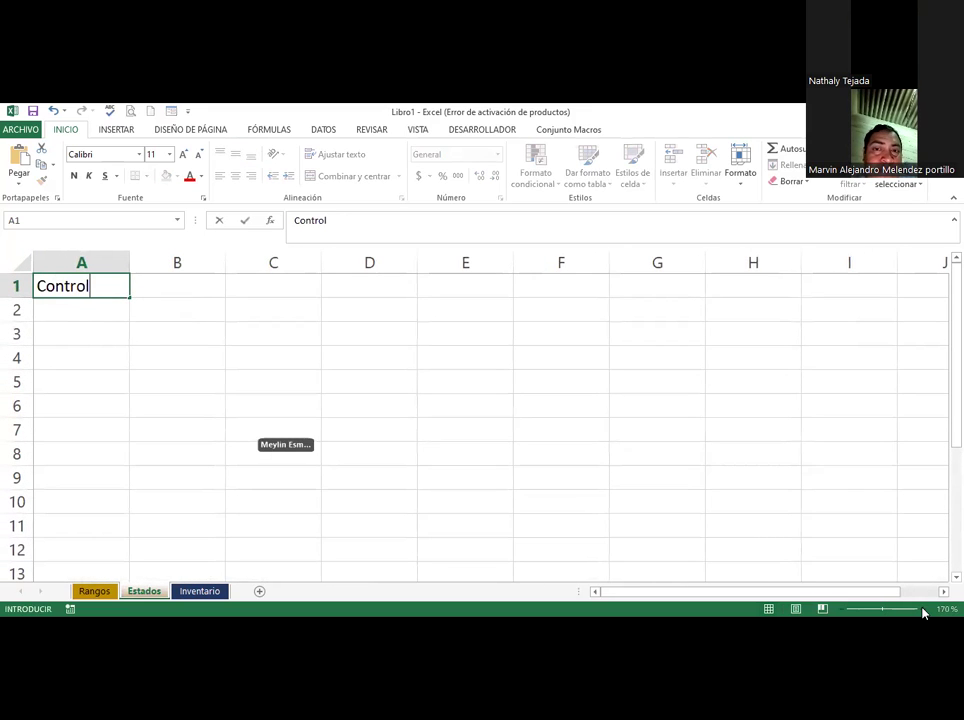
type(" de Dato")
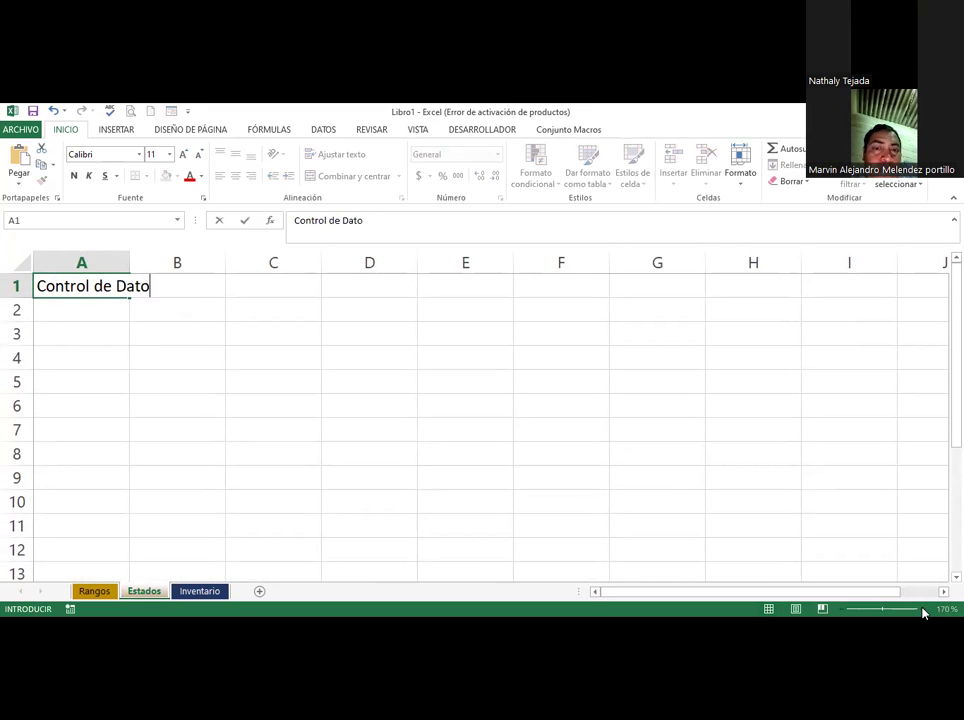
type("s para e")
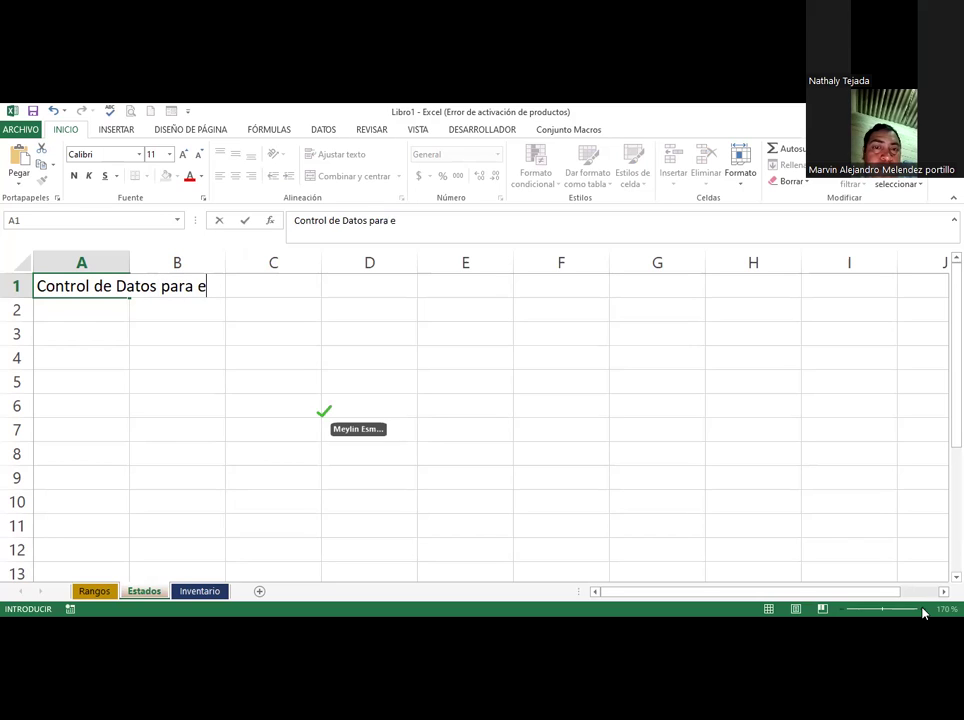
key("BackSpace")
type("RE")
key("BackSpace")
type("egisto")
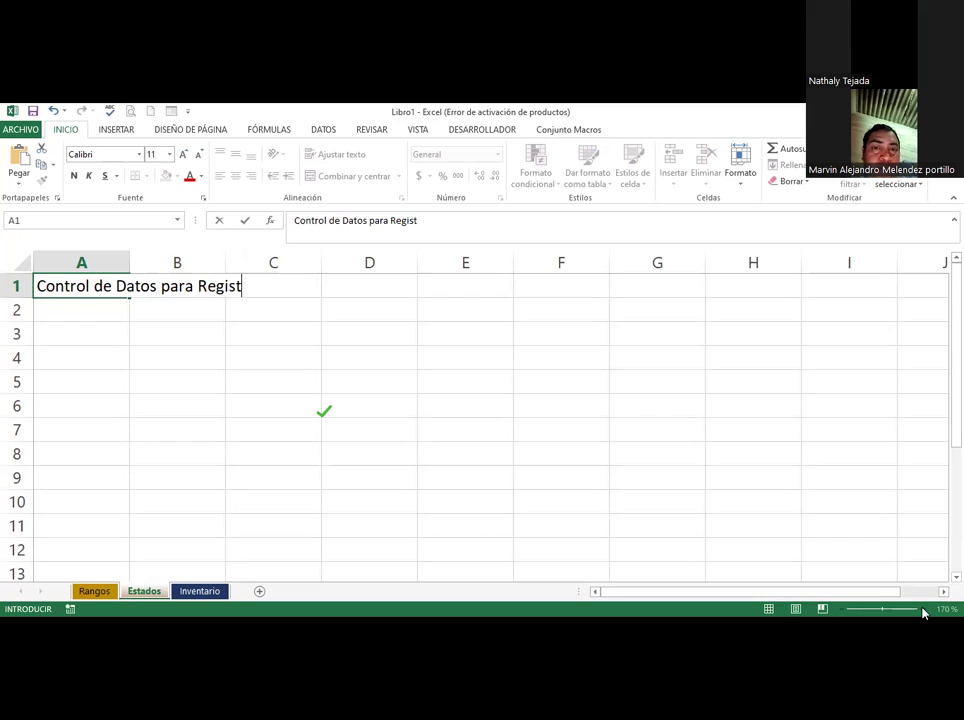
key("BackSpace")
type("r de")
key("BackSpace")
key("BackSpace")
key("BackSpace")
type("o")
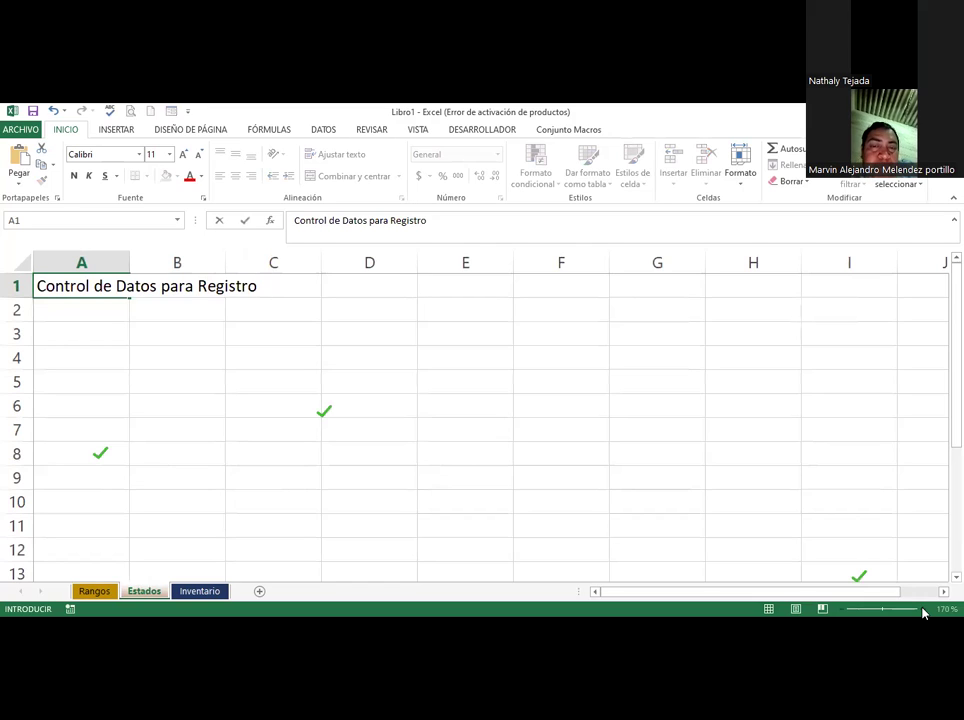
type(" de")
key("BackSpace")
type("de")
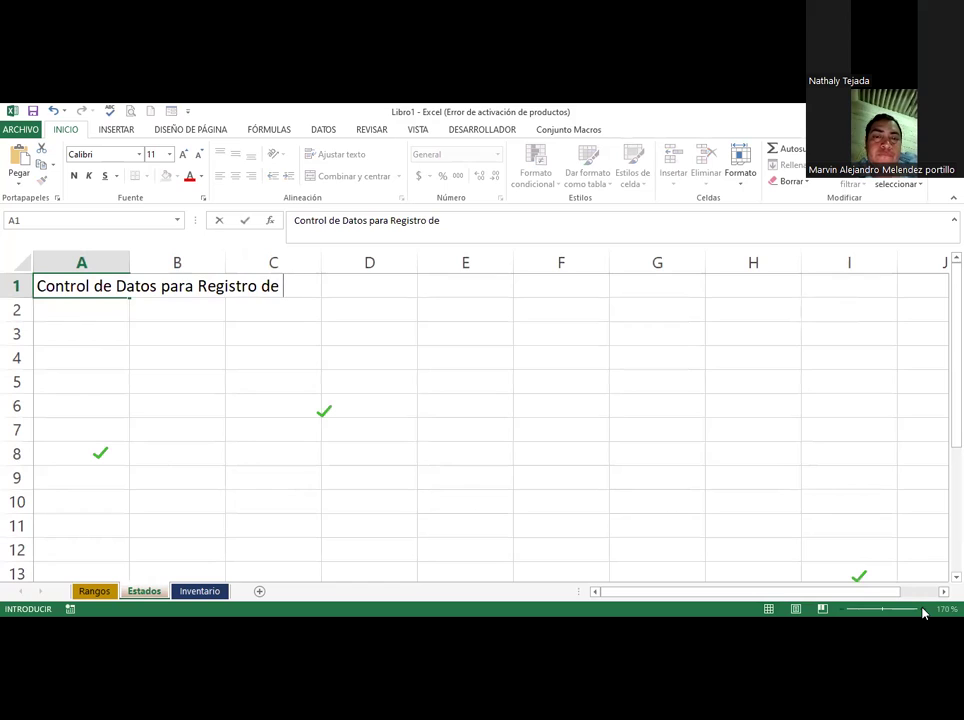
type("Usuarios")
key("Return")
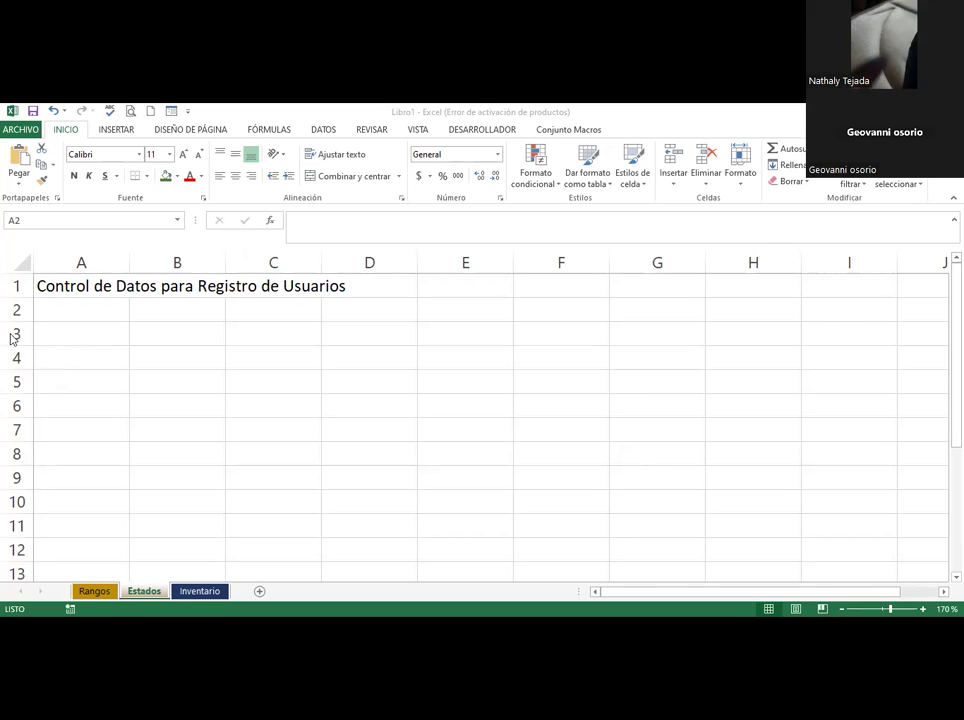
Enter the column headers No., Nombre and Departamento in cells A2 to C2
left_click(63, 312)
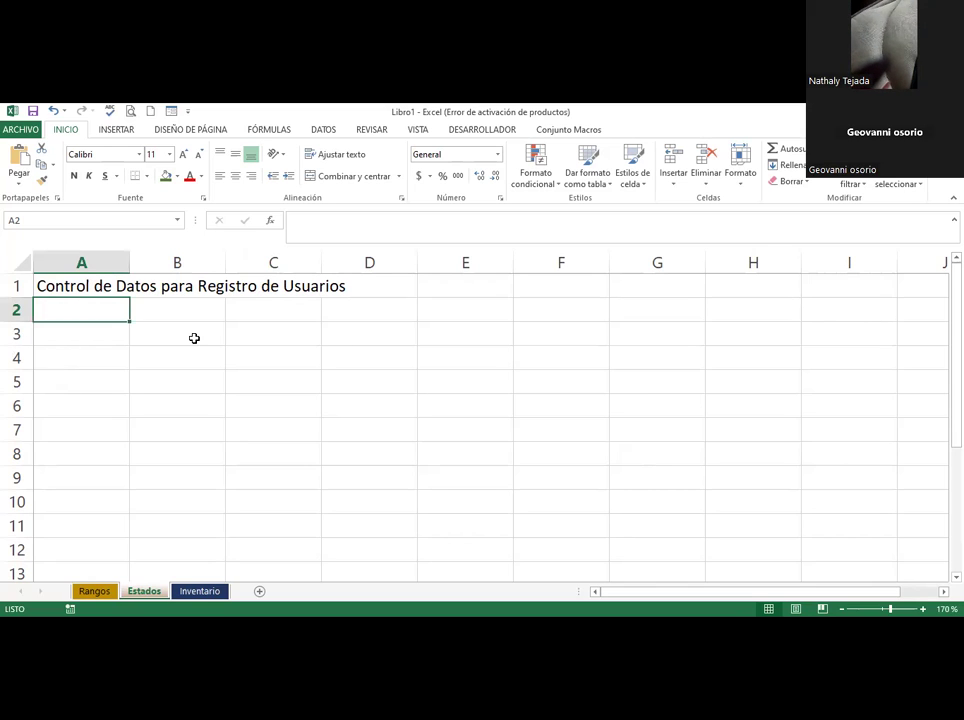
type("No.")
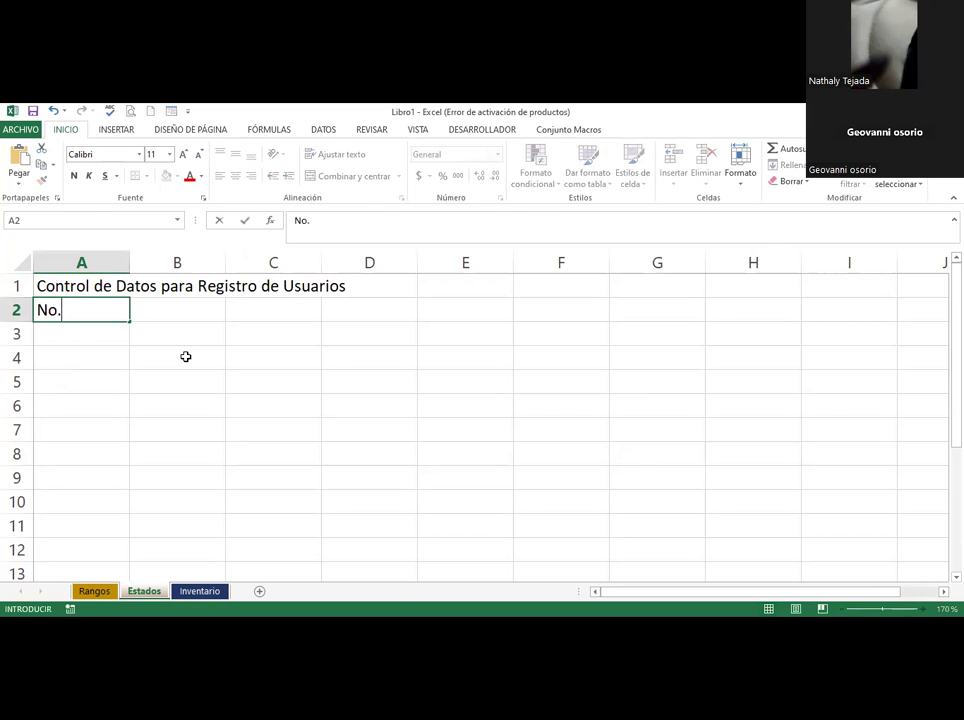
key("Tab")
type("Nom")
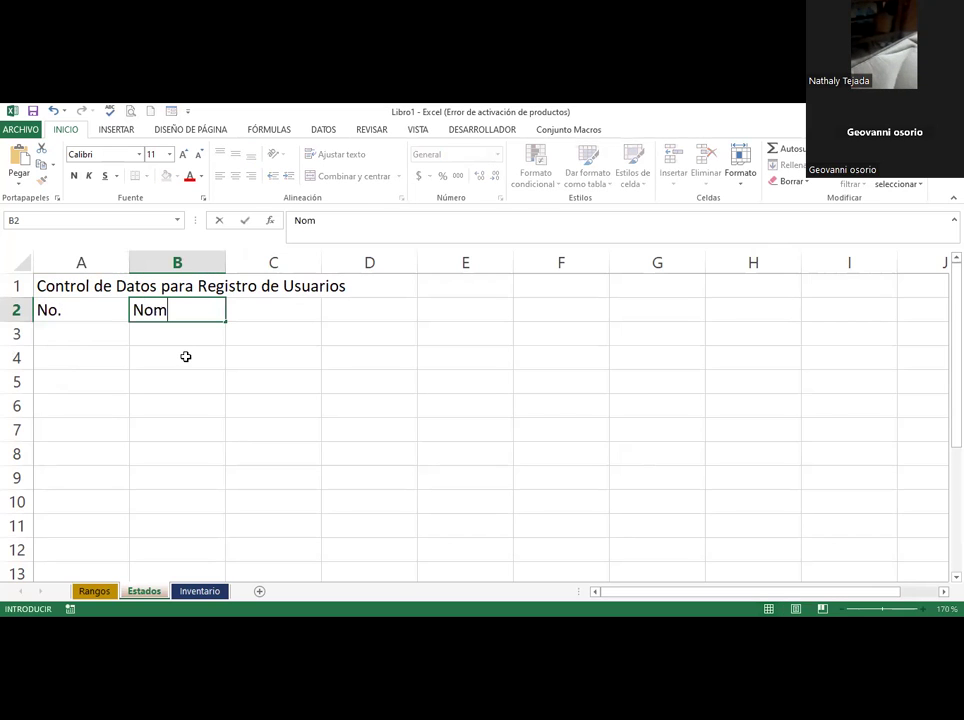
type("bre")
key("Tab")
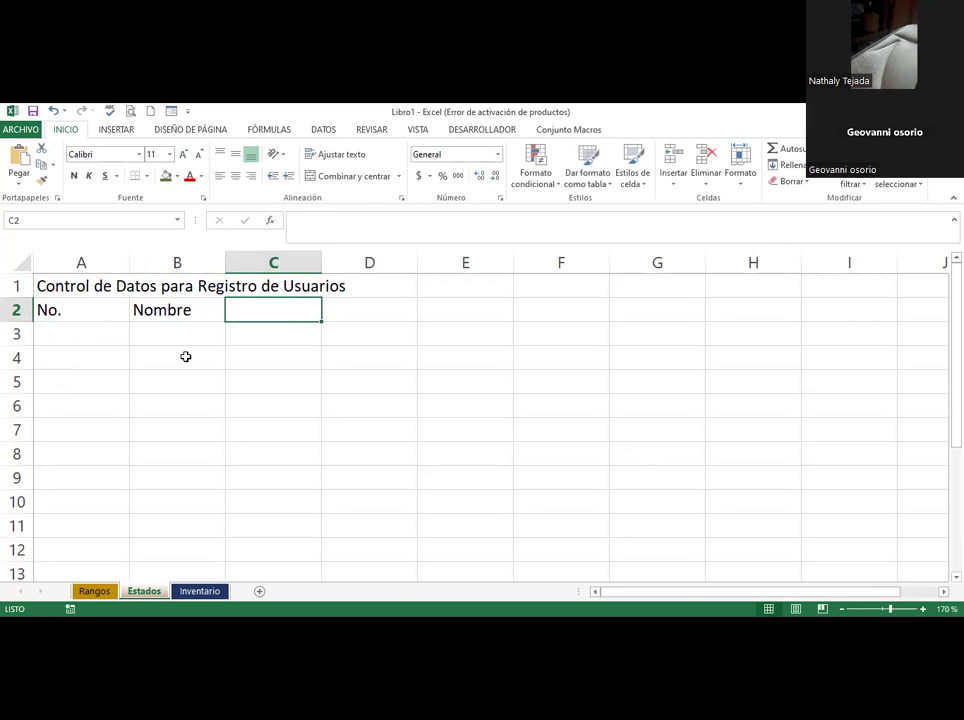
type("Departamento")
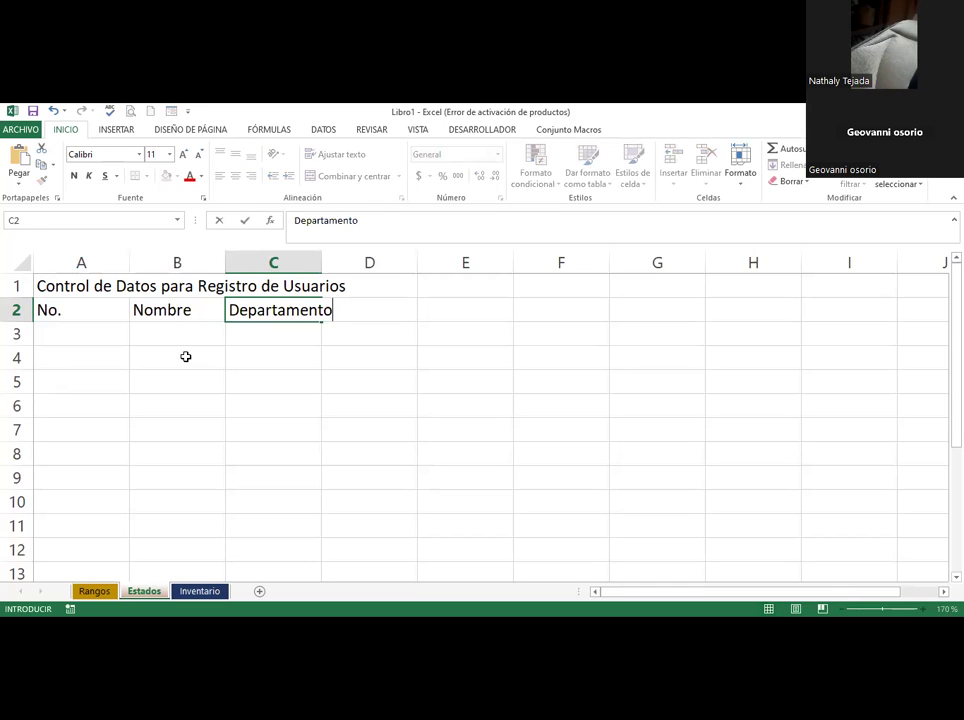
key("Return")
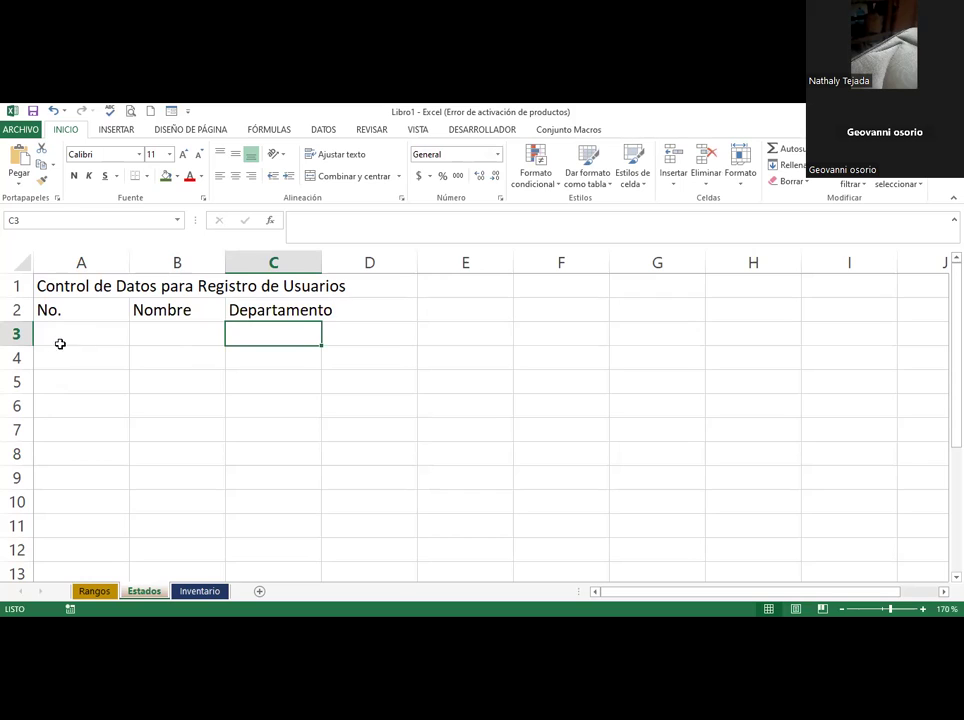
Fill in the first record with the user's full name in B3 and the department RRHH in C3
left_click(198, 335)
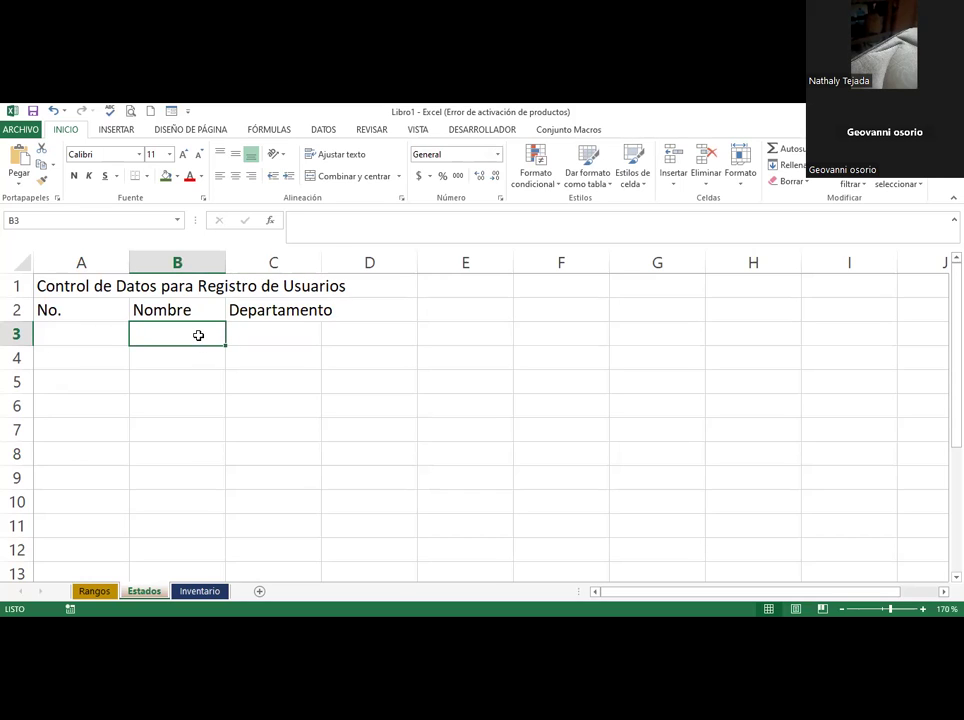
type("CAmil")
key("BackSpace")
key("BackSpace")
key("BackSpace")
key("BackSpace")
type("ami")
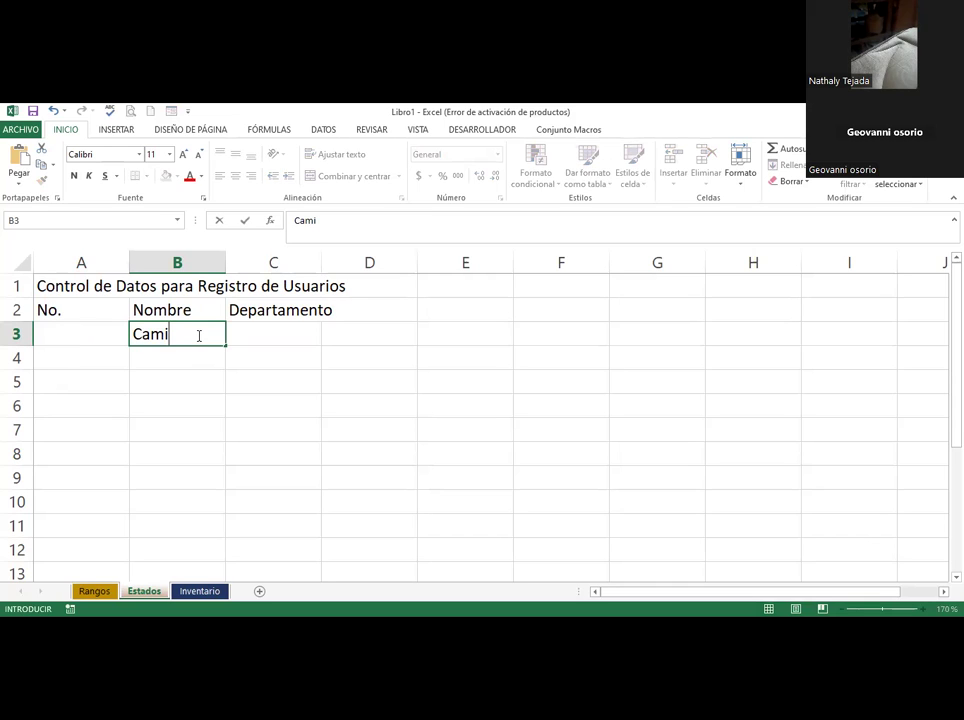
type("la Campos")
key("Return")
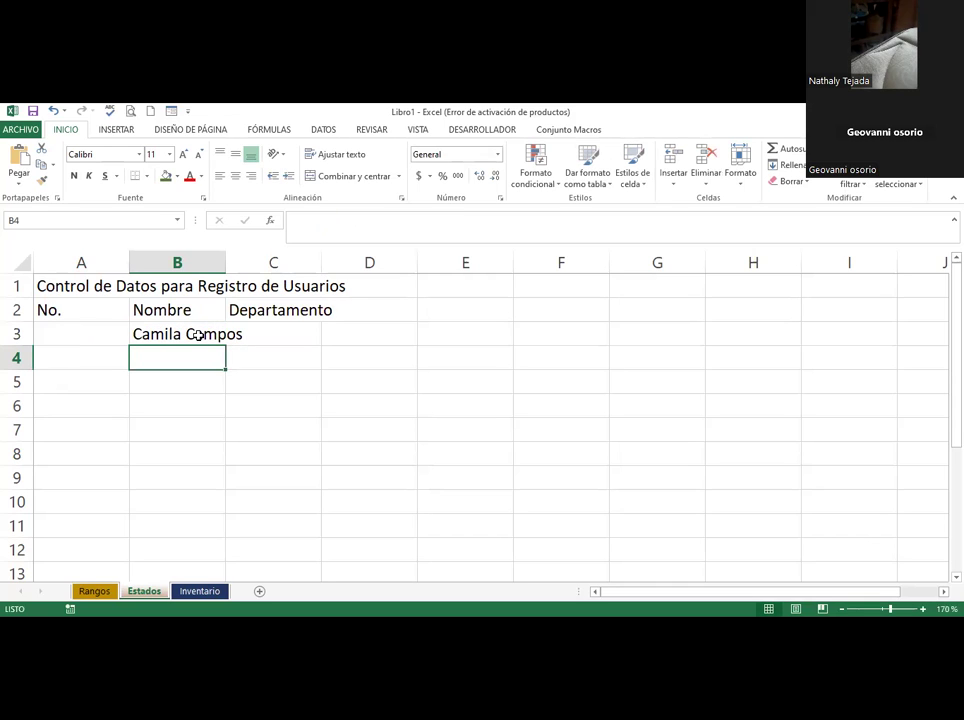
type("RRHH")
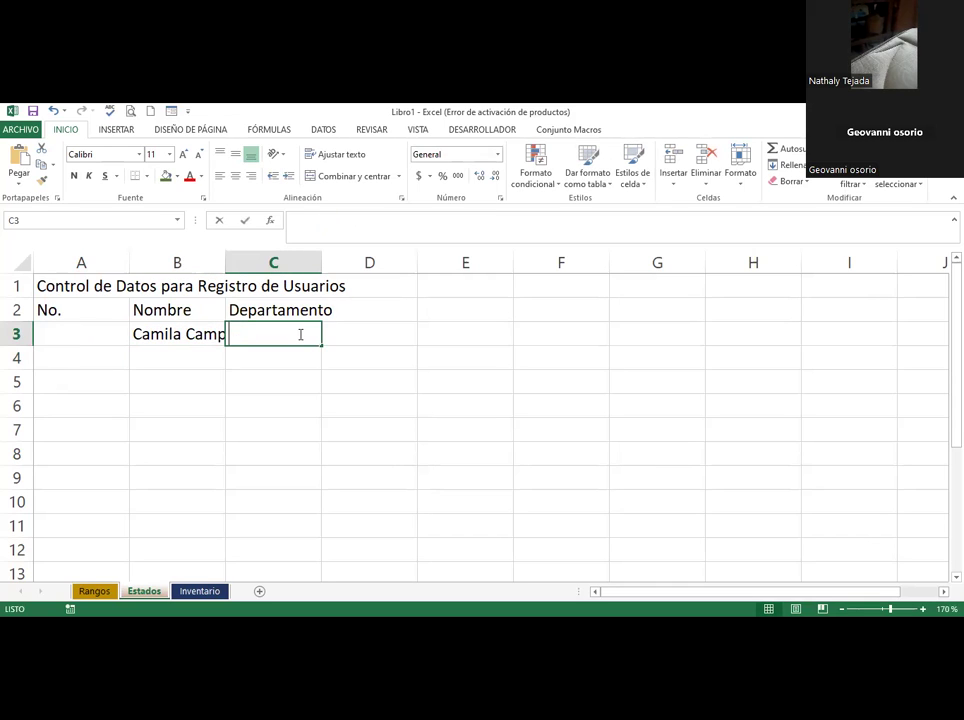
key("Return")
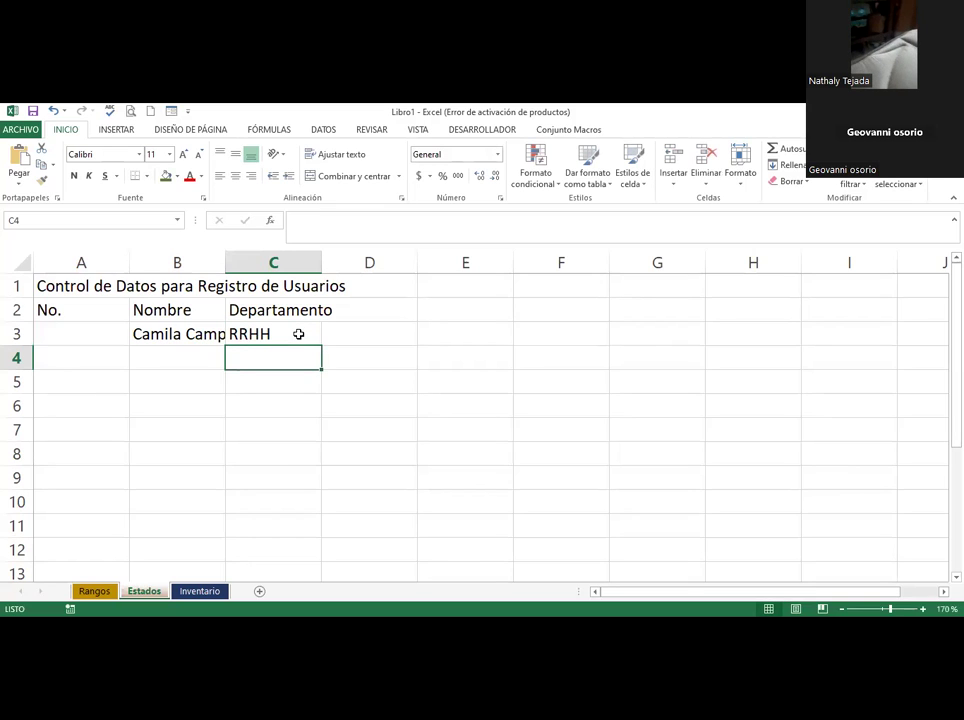
Fill in the second record with the user's full name in B4 and the department Contabilidad in C4
left_click(191, 359)
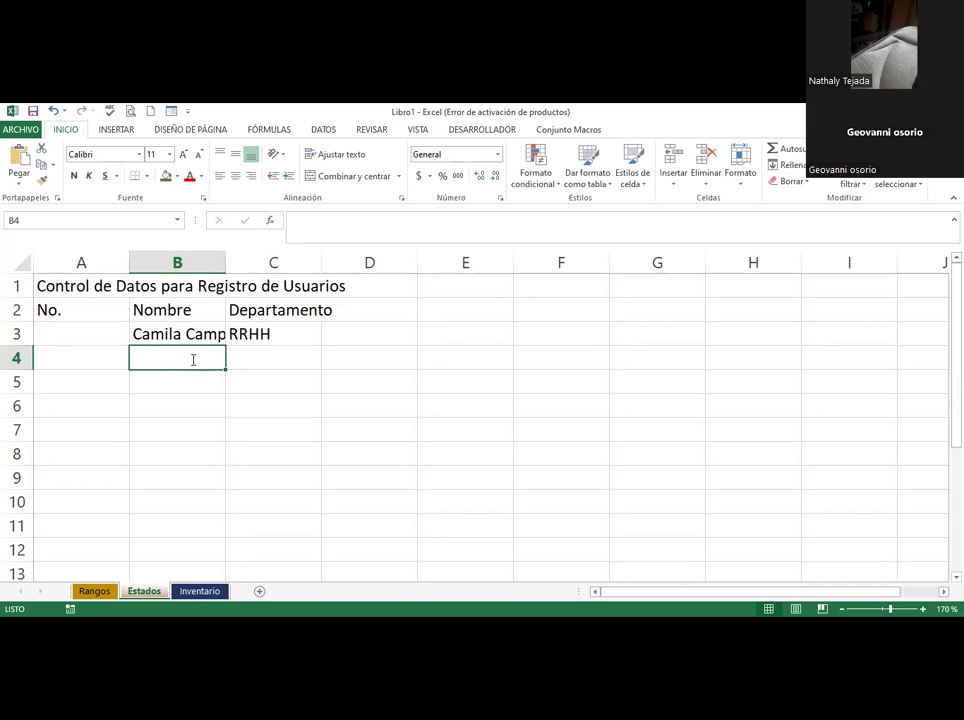
type("Can")
key("BackSpace")
key("BackSpace")
key("BackSpace")
type("An")
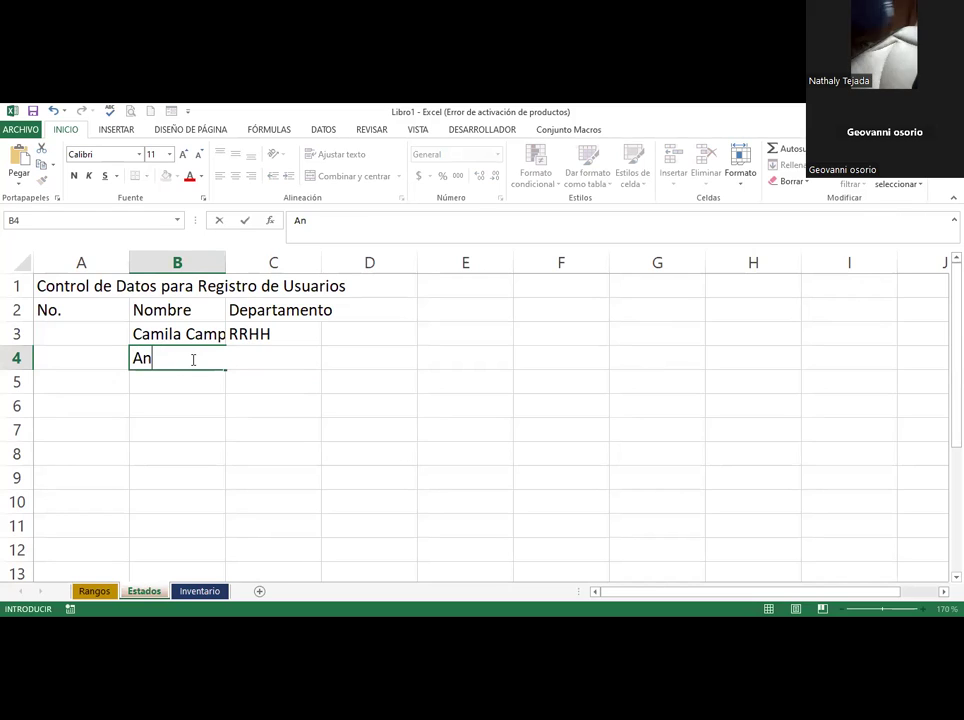
type("a Clavel")
key("Tab")
type("Co")
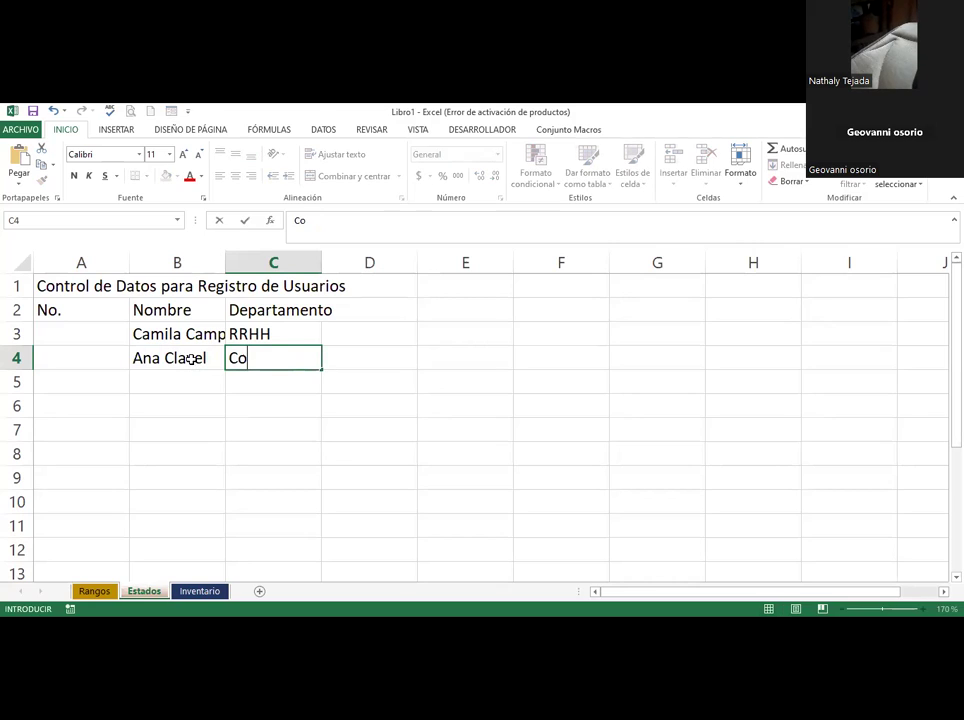
type("ntabilidad")
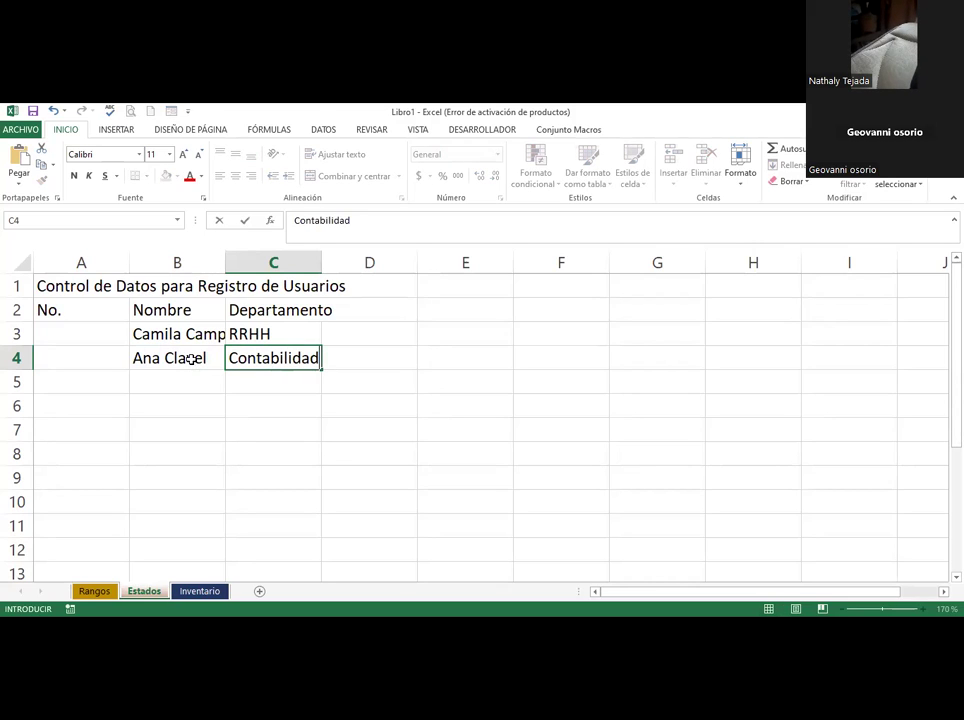
key("Return")
Fill in the third record with the user's full name in B5 and the department Producción in C5
left_click(167, 384)
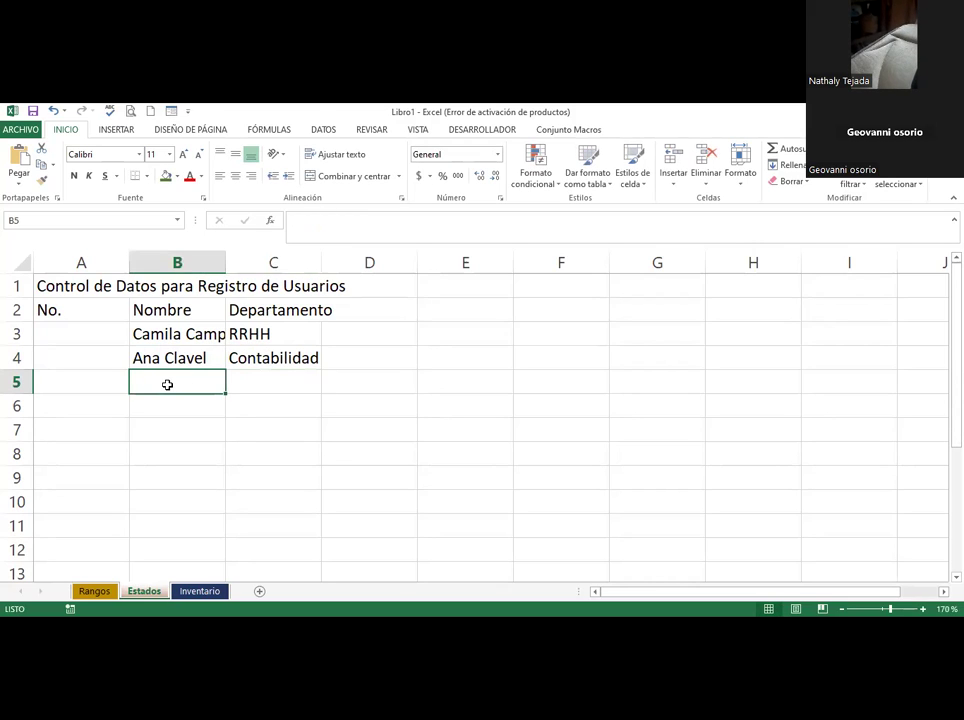
type("Car")
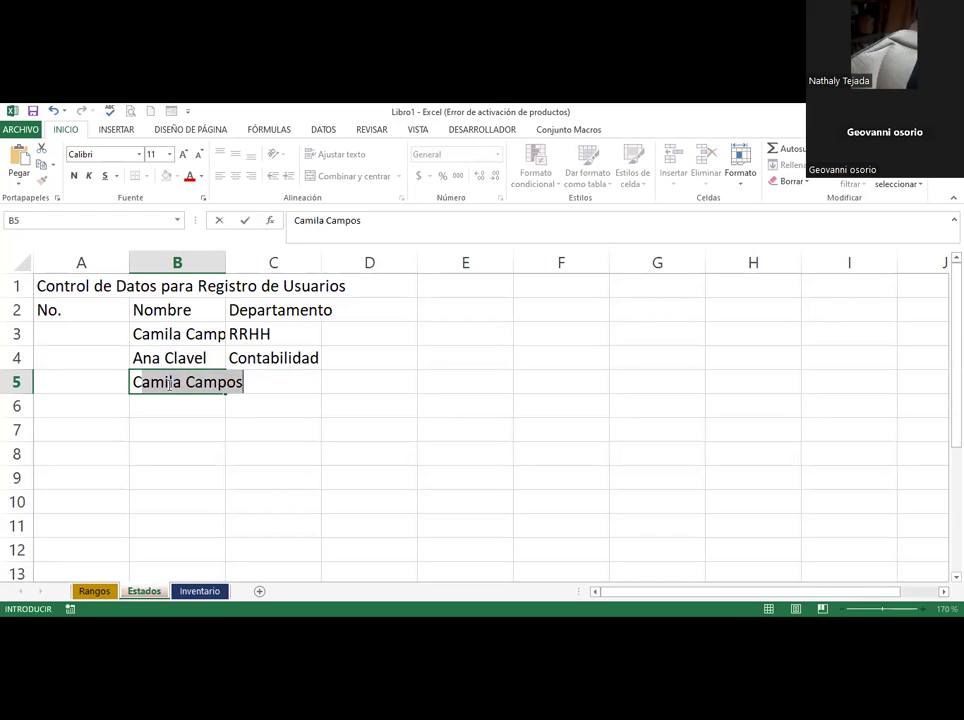
type("los Carrillo")
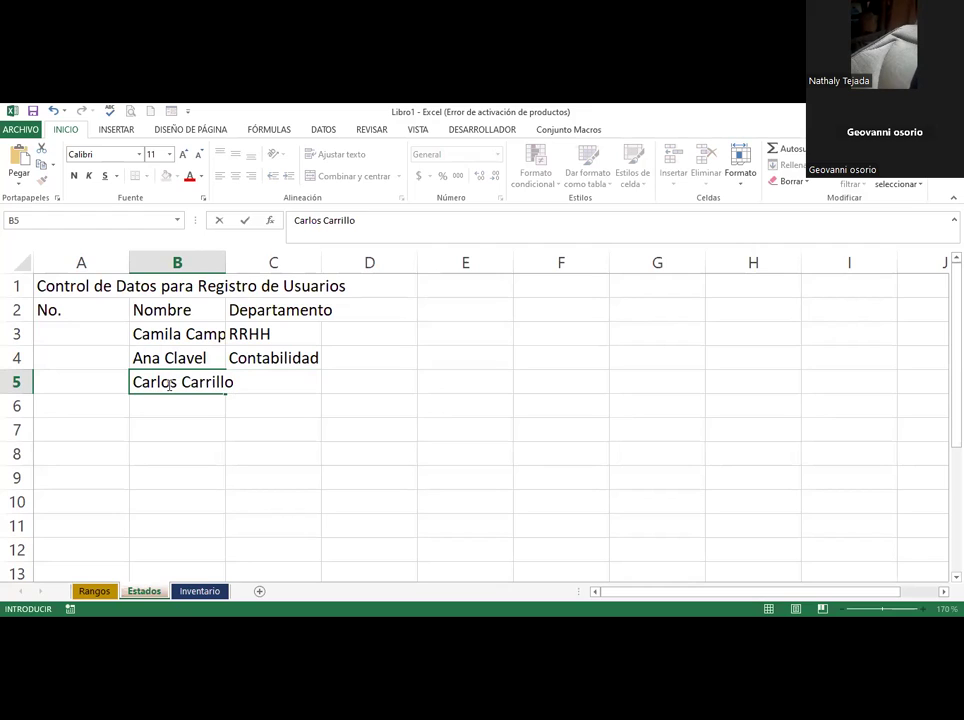
key("Tab")
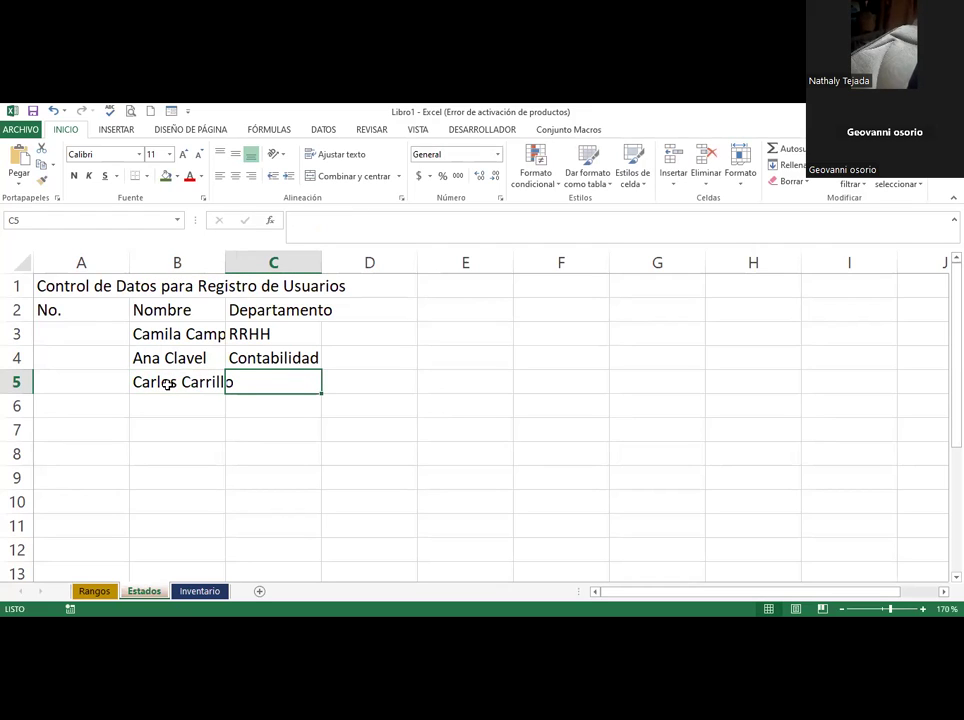
type("PRod")
key("BackSpace")
key("BackSpace")
key("BackSpace")
type("roud")
key("BackSpace")
key("BackSpace")
type("ducción")
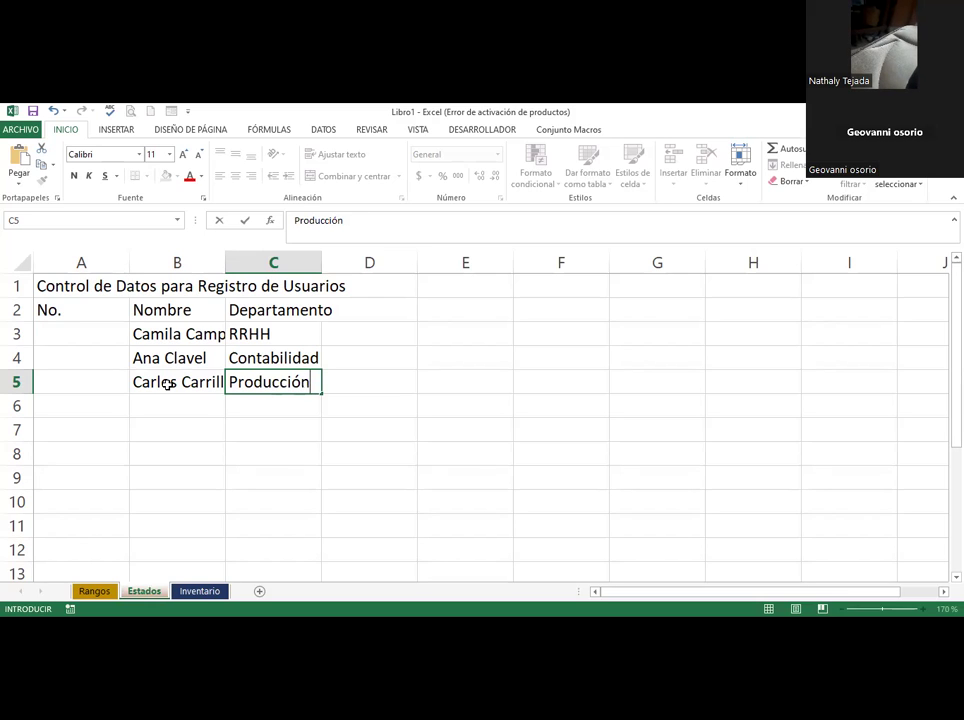
key("Return")
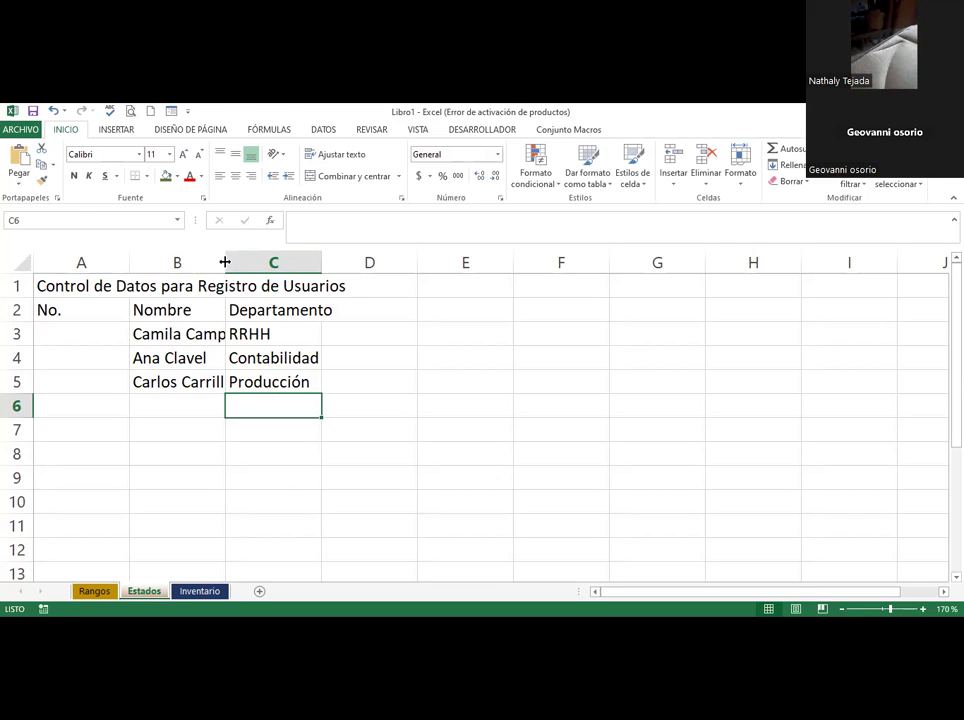
Widen column B so the full names in the Nombre column fit
left_click_drag(225, 262, 260, 262)
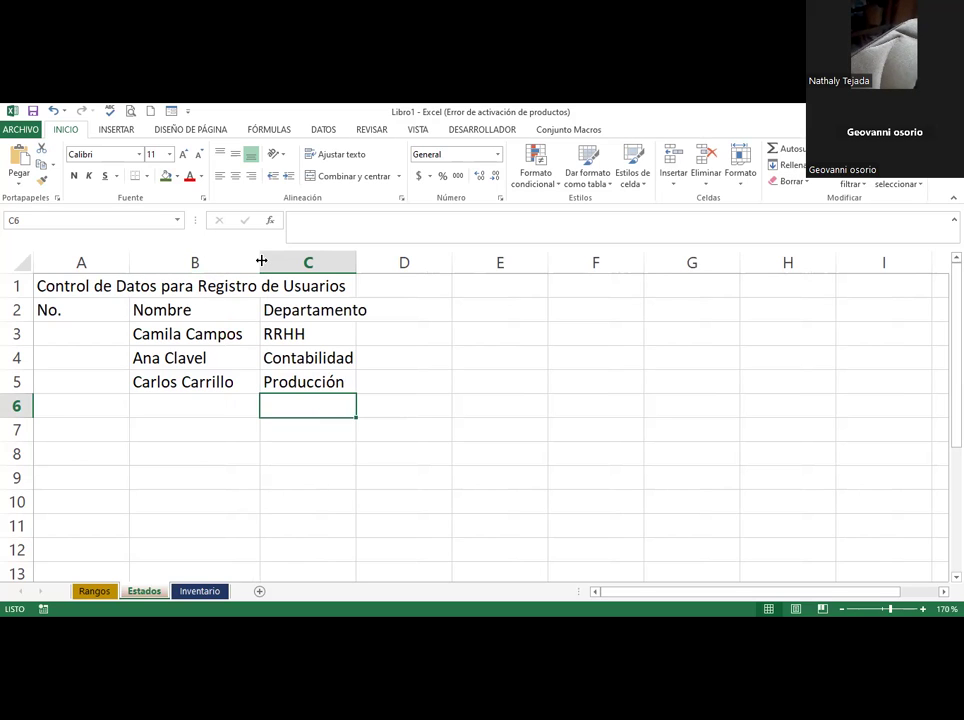
left_click_drag(261, 261, 212, 262)
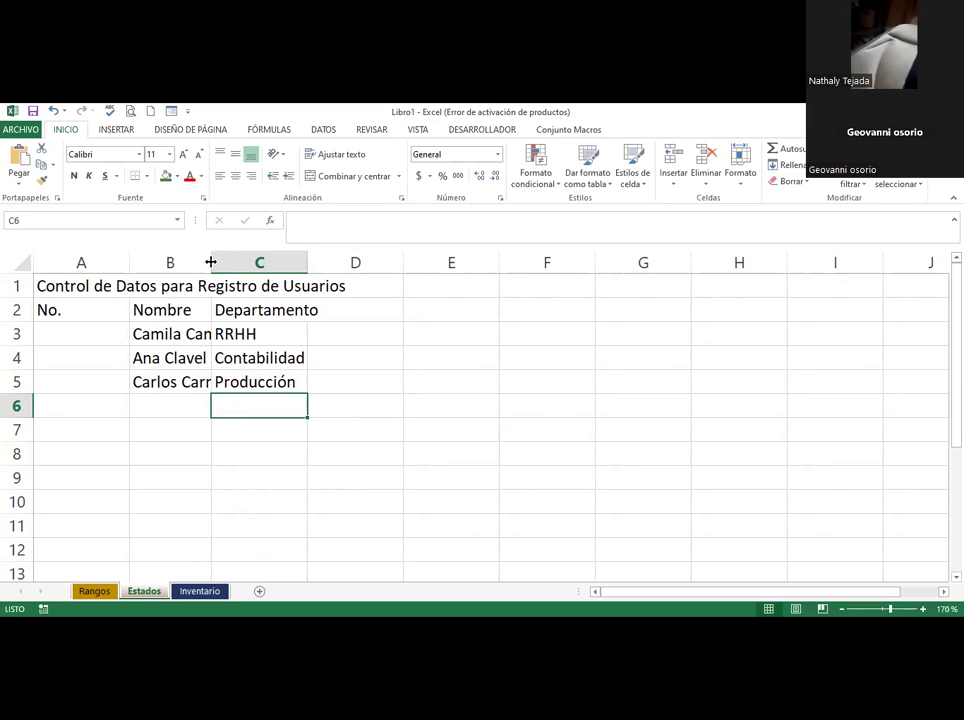
left_click_drag(211, 262, 268, 265)
Enter the full names of the fourth and fifth users in cells B6 and B7
left_click(159, 397)
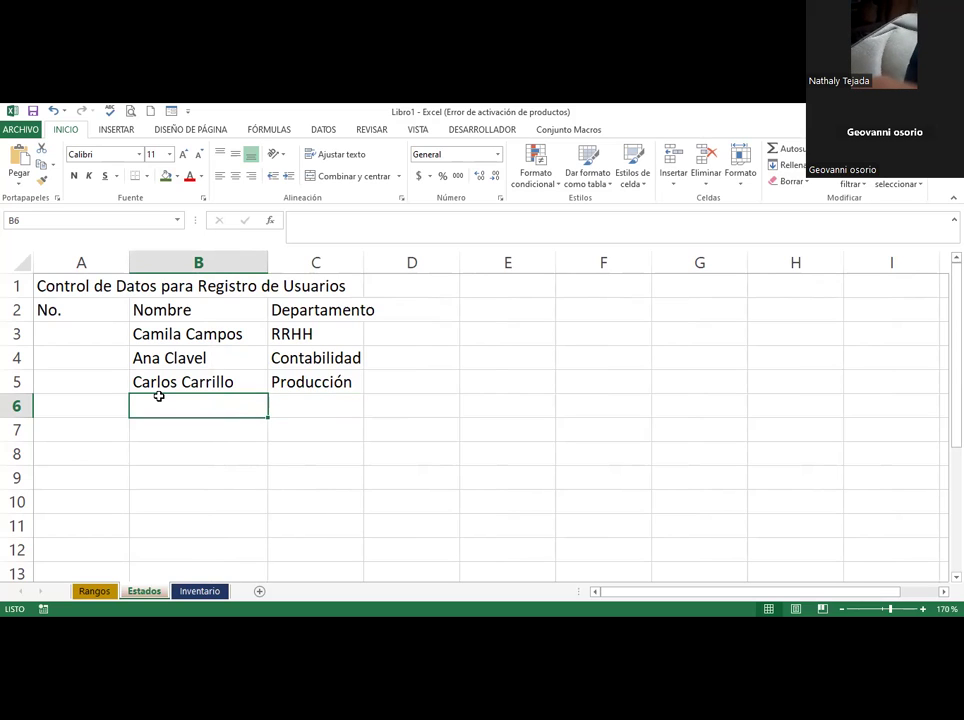
type("José López")
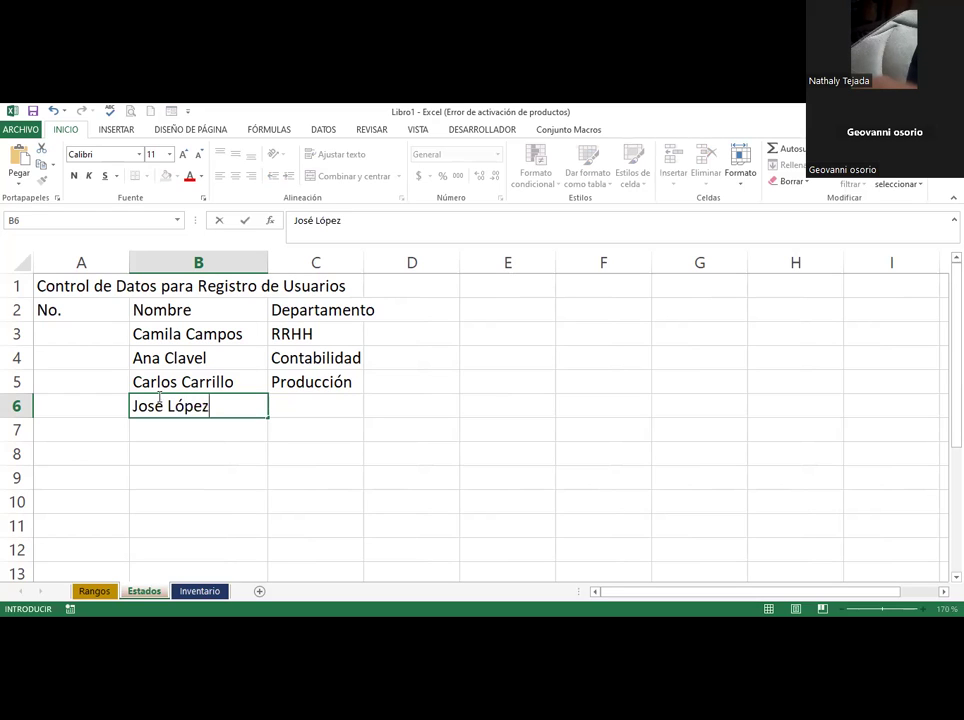
key("Return")
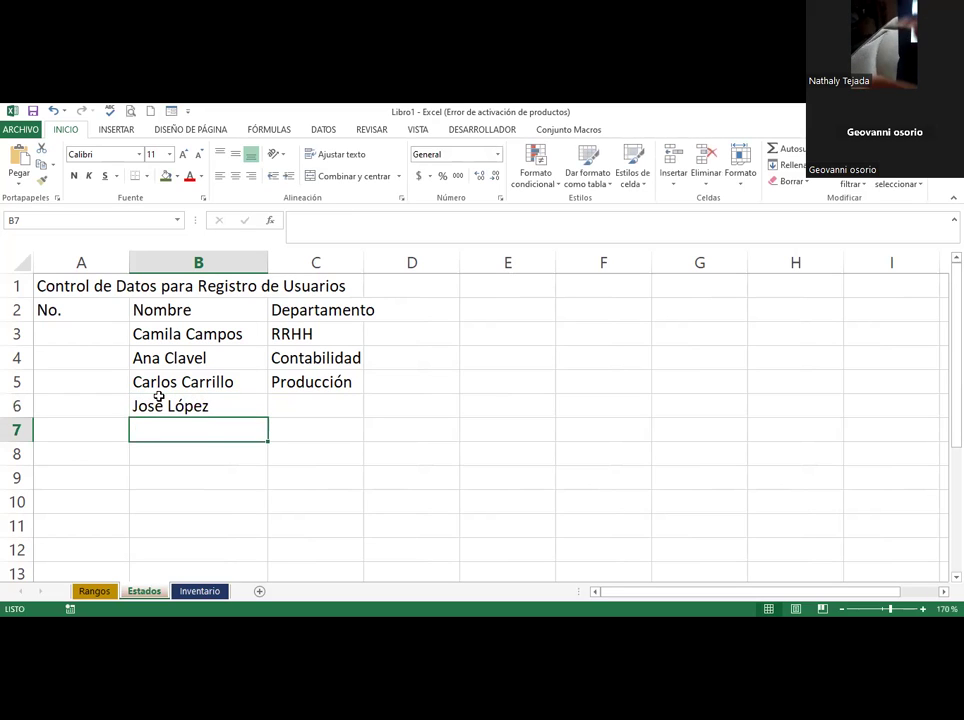
type("Marí")
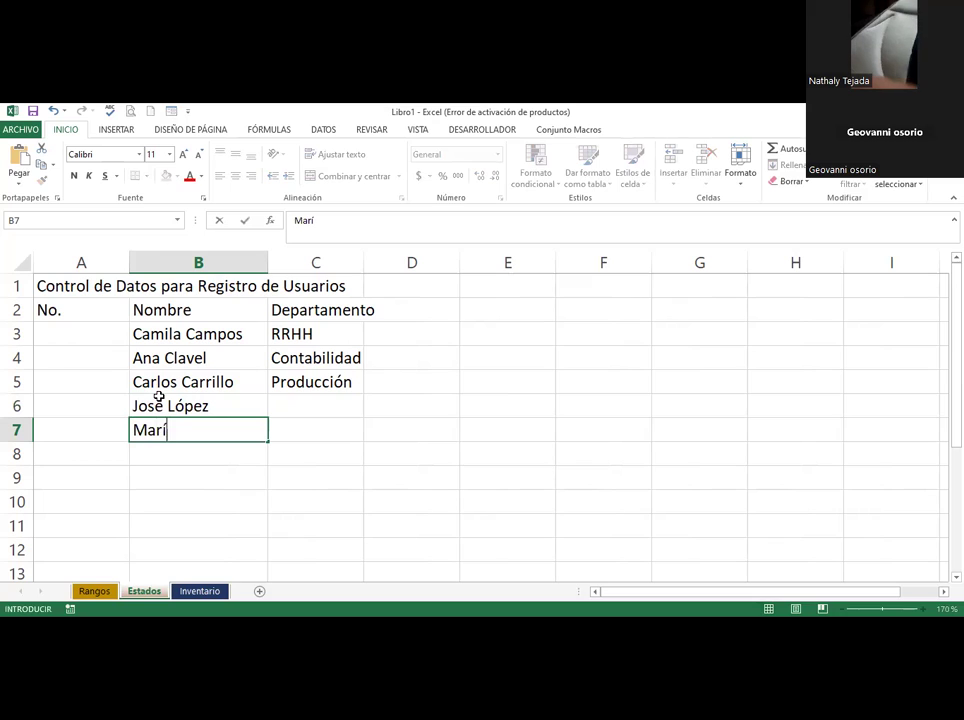
type("a Martínez")
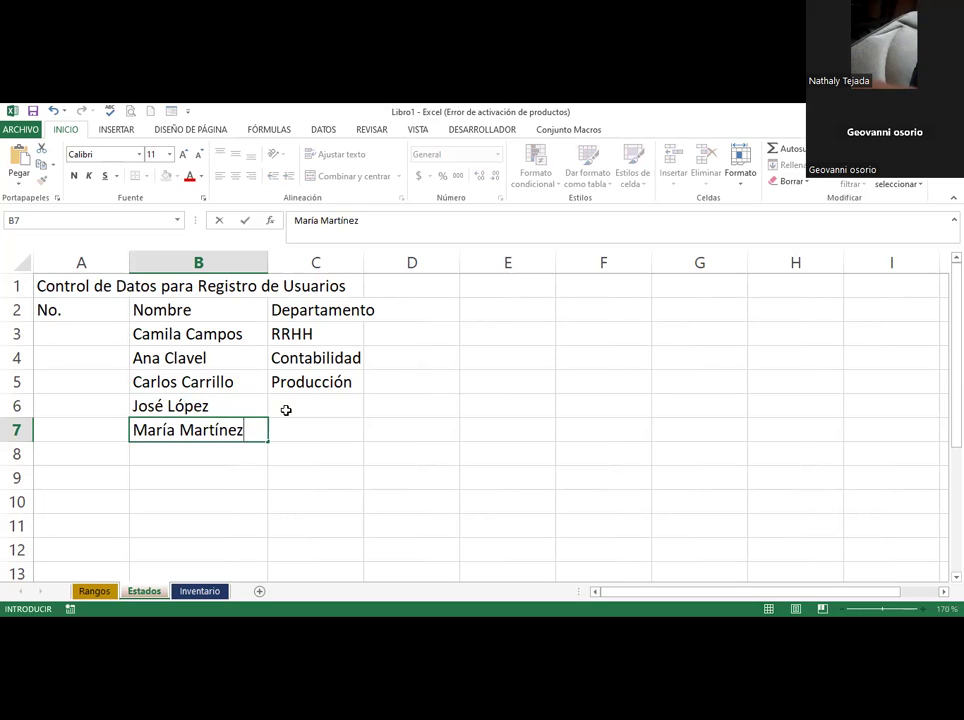
Enter the departments Informática in C6 and Producción in C7
left_click(324, 401)
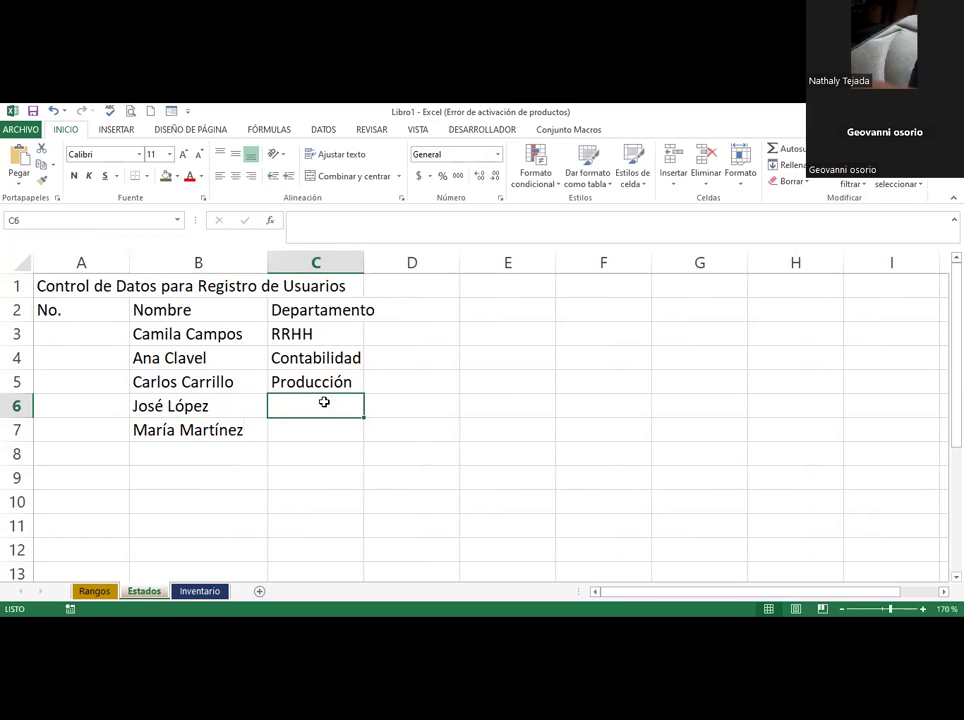
type("Inforáti")
key("BackSpace")
key("BackSpace")
key("BackSpace")
type("mática")
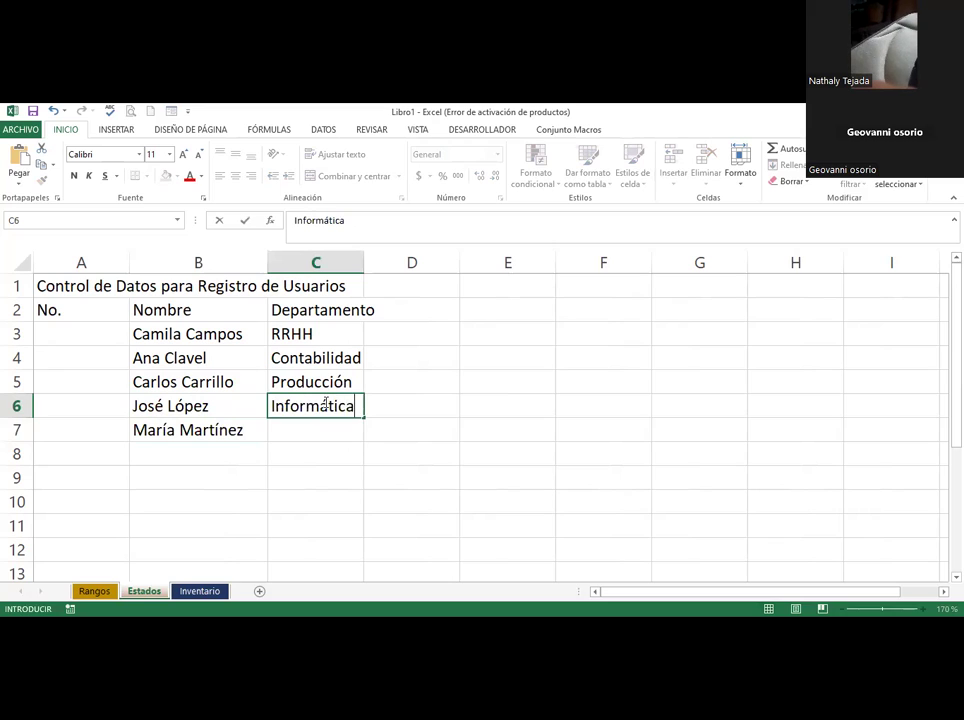
key("Return")
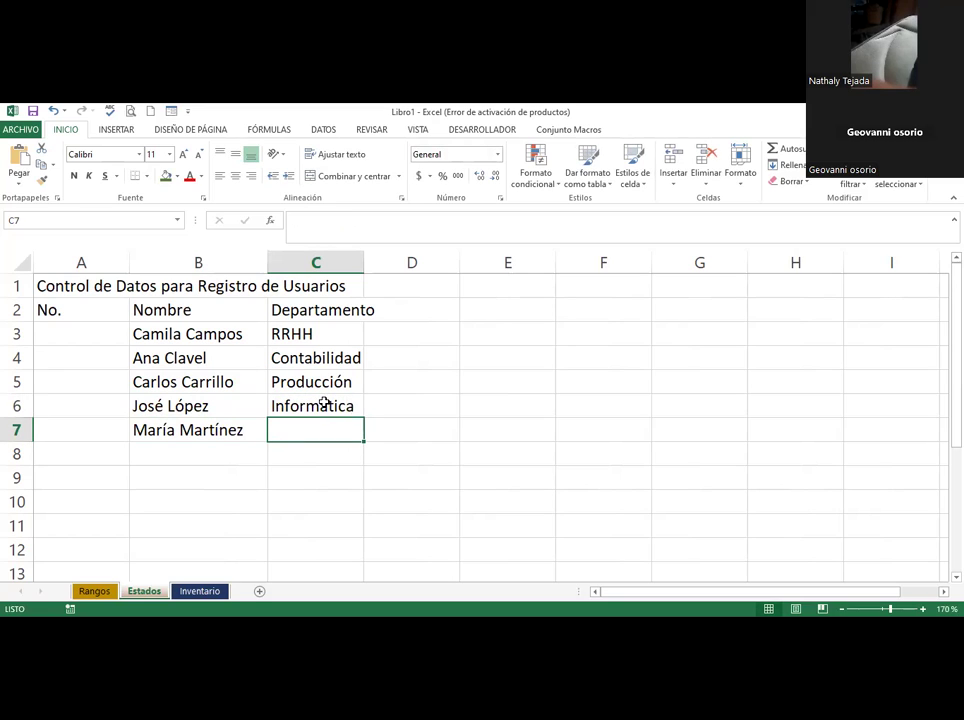
type("Pro")
key("Return")
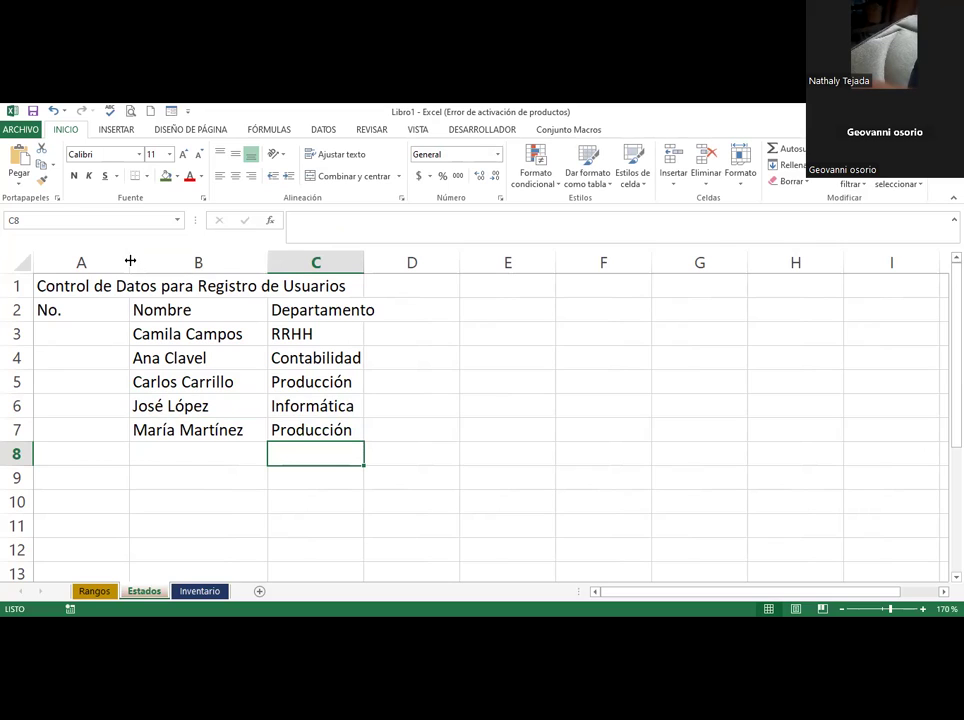
Narrow column A to fit the No. header and widen columns B and C beyond their contents
left_click_drag(129, 260, 83, 262)
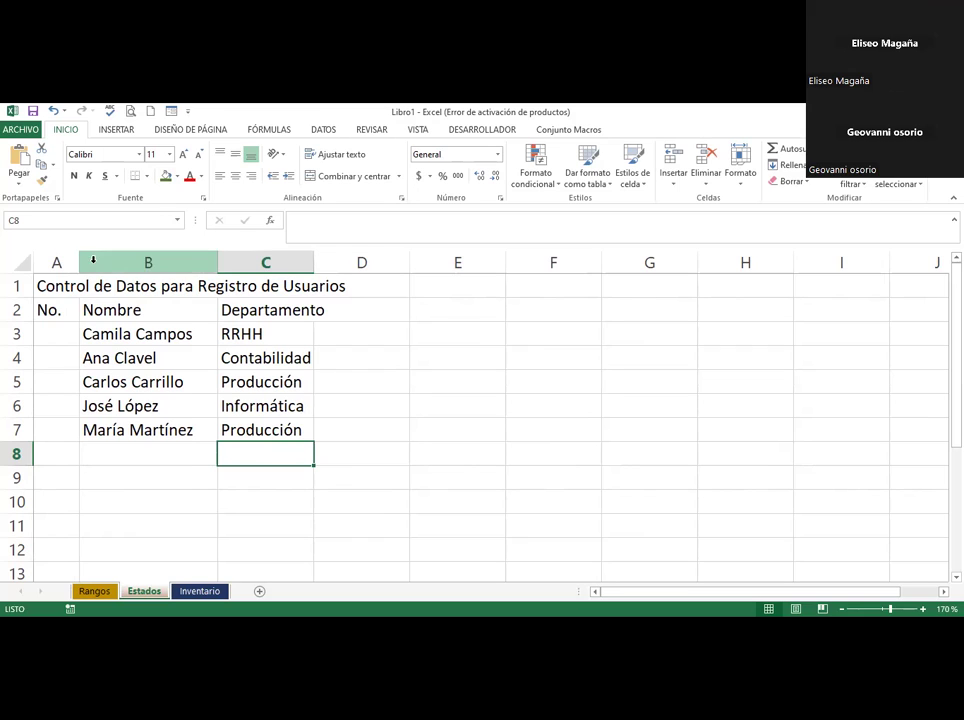
mouse_move(77, 260)
left_mouse_down()
mouse_move(97, 260)
mouse_move(66, 263)
mouse_move(75, 263)
left_mouse_up()
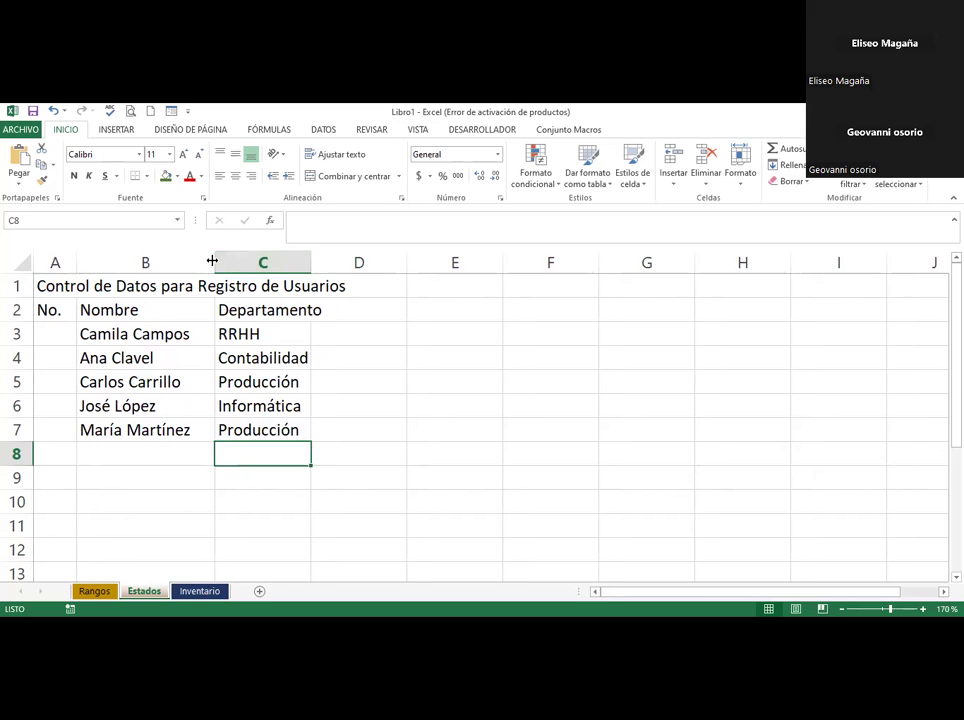
mouse_move(224, 258)
left_mouse_down()
mouse_move(168, 267)
mouse_move(215, 263)
left_mouse_up()
left_click_drag(310, 262, 344, 262)
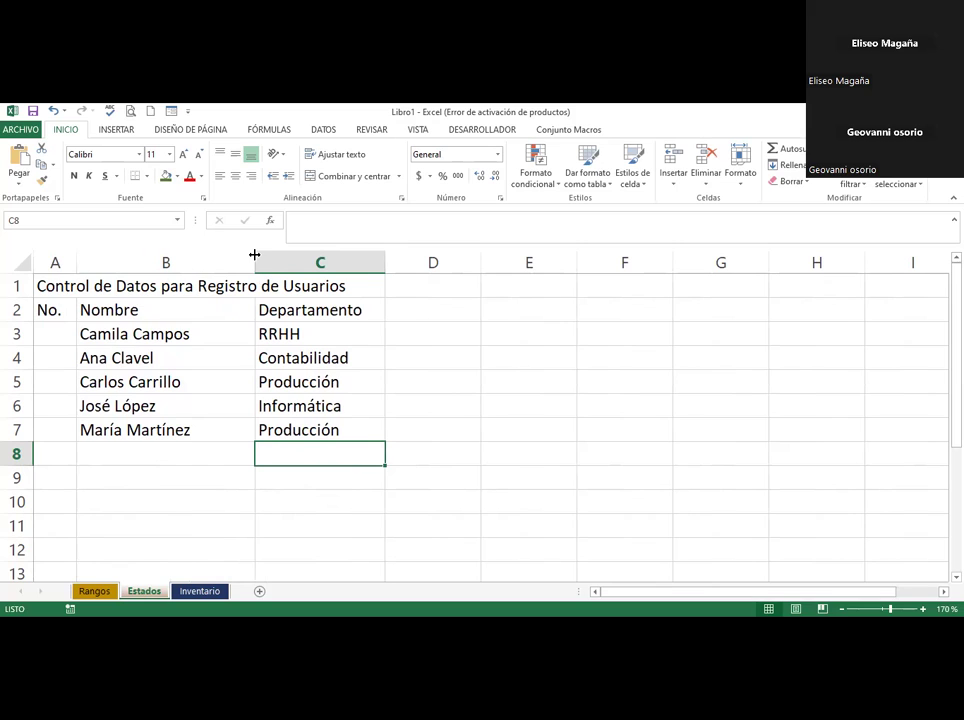
Select columns A through E one after another on the Rangos worksheet, ending on cell F1
left_click(94, 591)
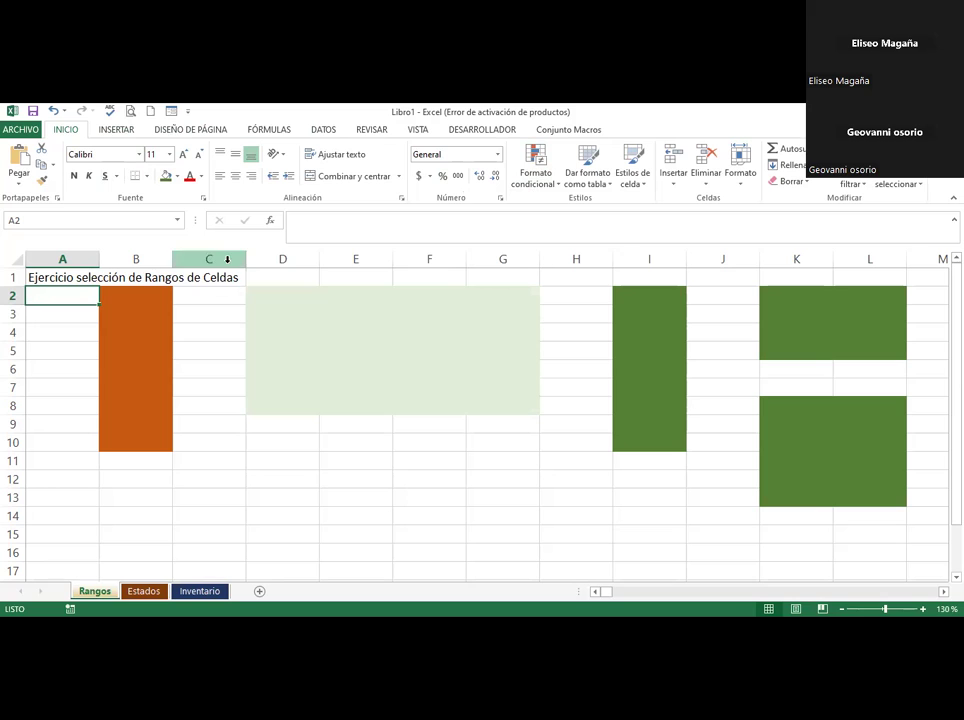
left_click(66, 257)
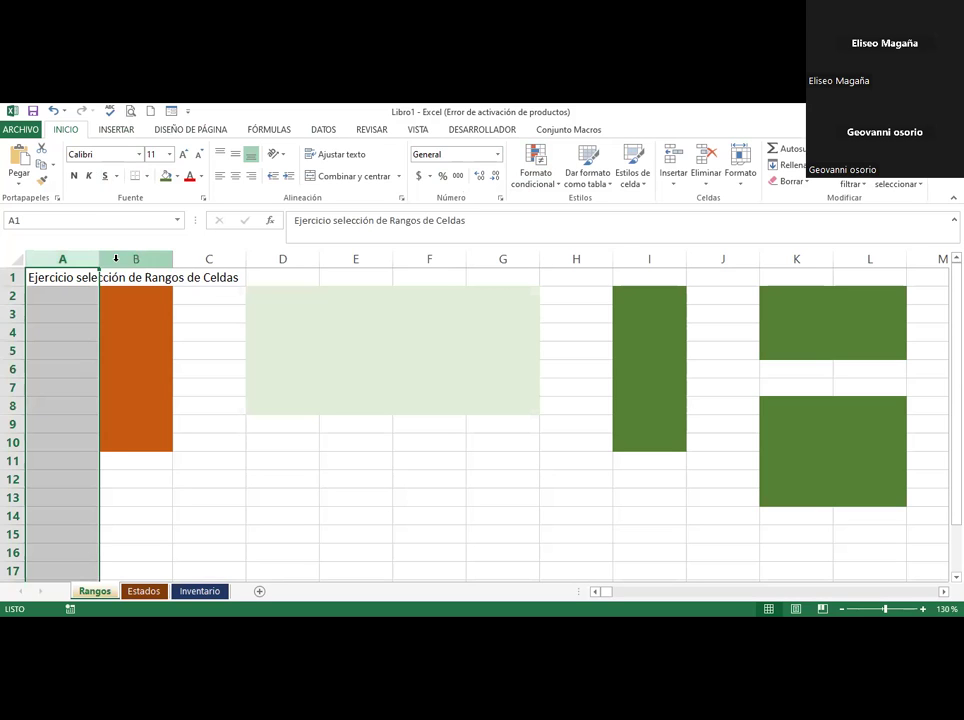
left_click(136, 257)
left_click(209, 257)
left_click(280, 258)
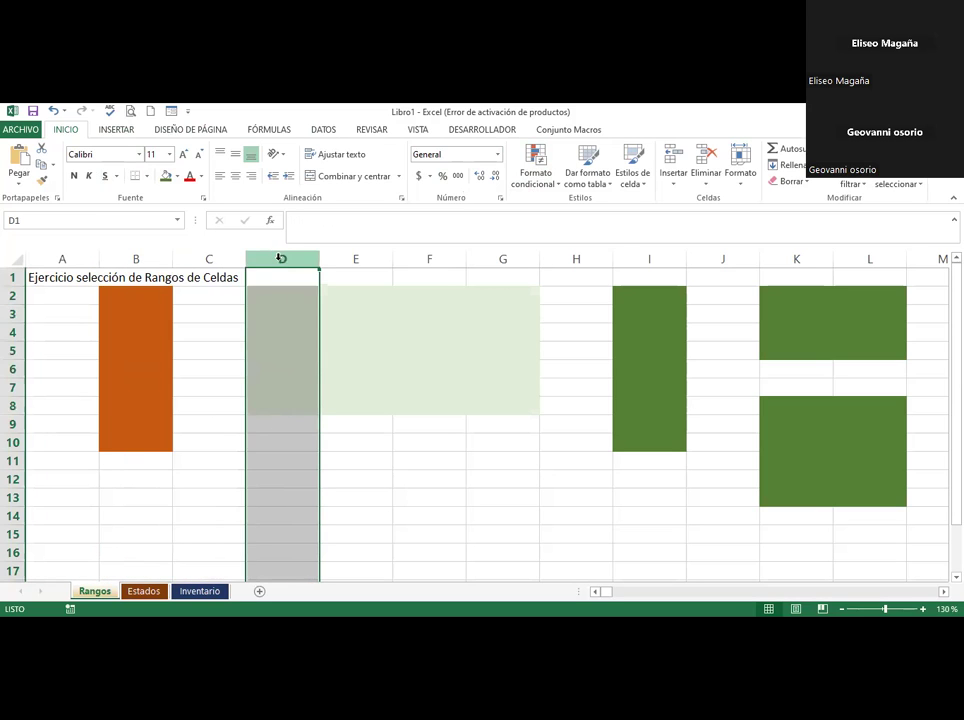
left_click(354, 258)
left_click(429, 264)
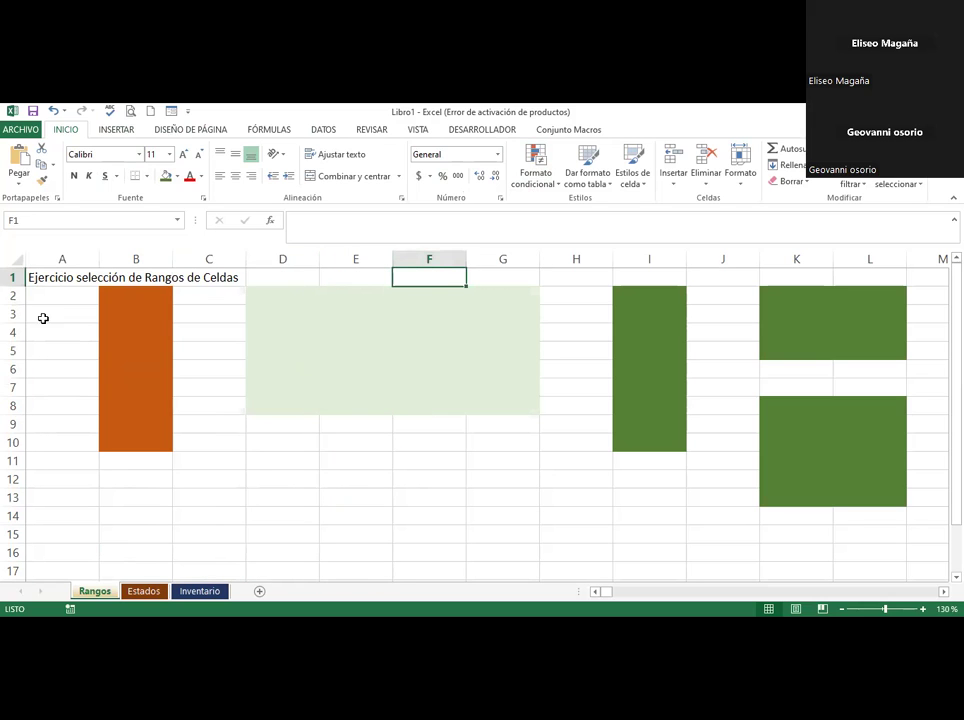
Select rows 1 through 5 one at a time, finishing back on row 1
left_click(12, 278)
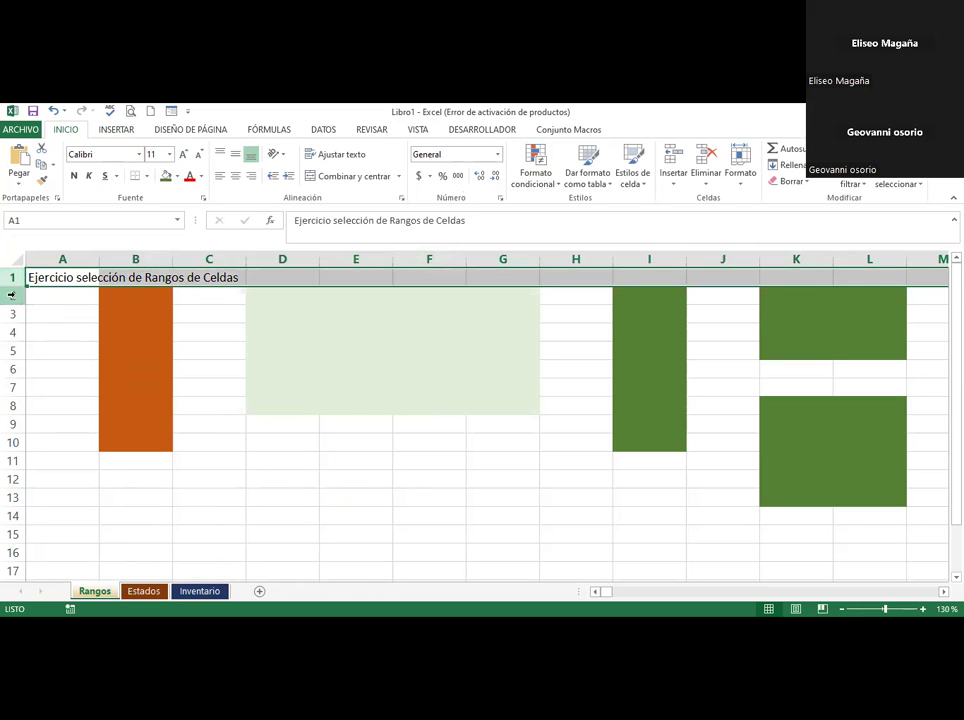
left_click(12, 296)
left_click(12, 314)
left_click(12, 332)
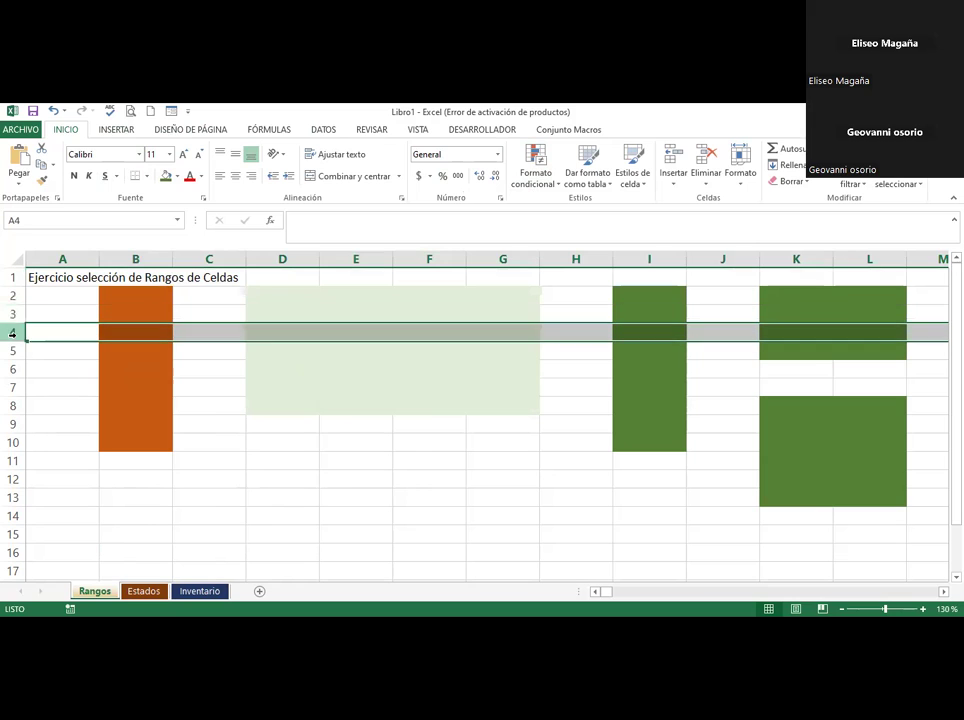
left_click(12, 350)
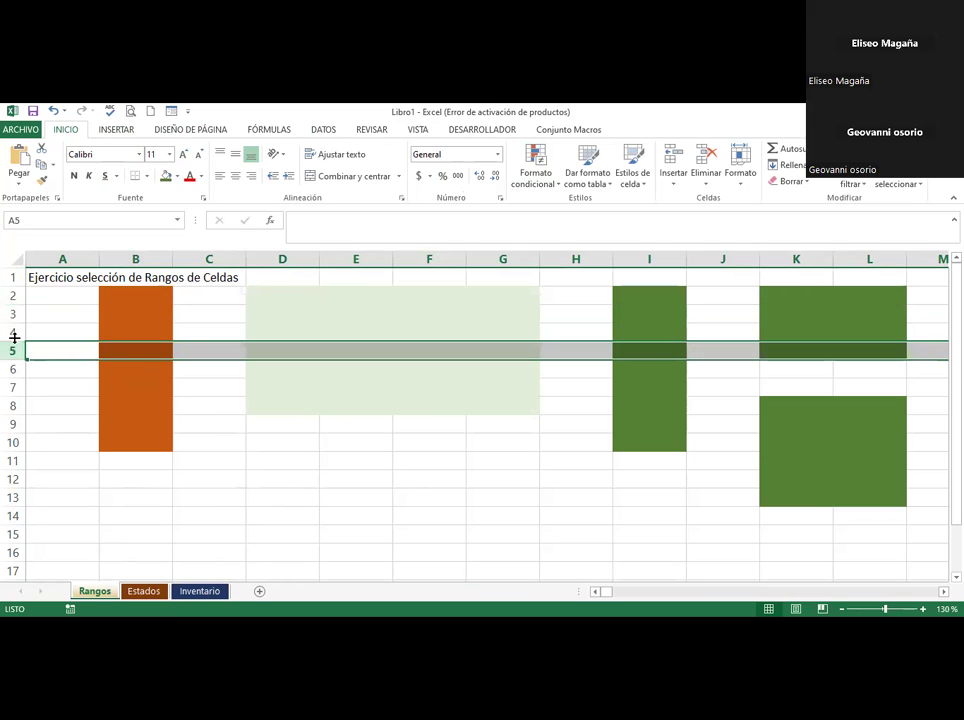
left_click(11, 278)
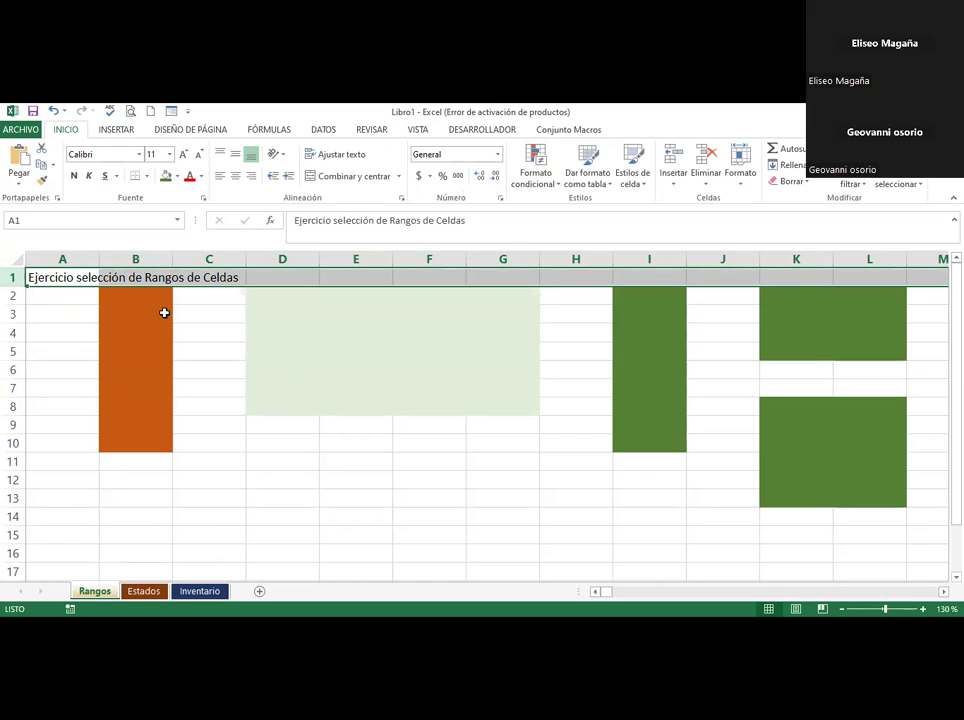
Select individual cells in and around the light green block, including D2, E7, G9 and C8, ending on C4
left_click(306, 295)
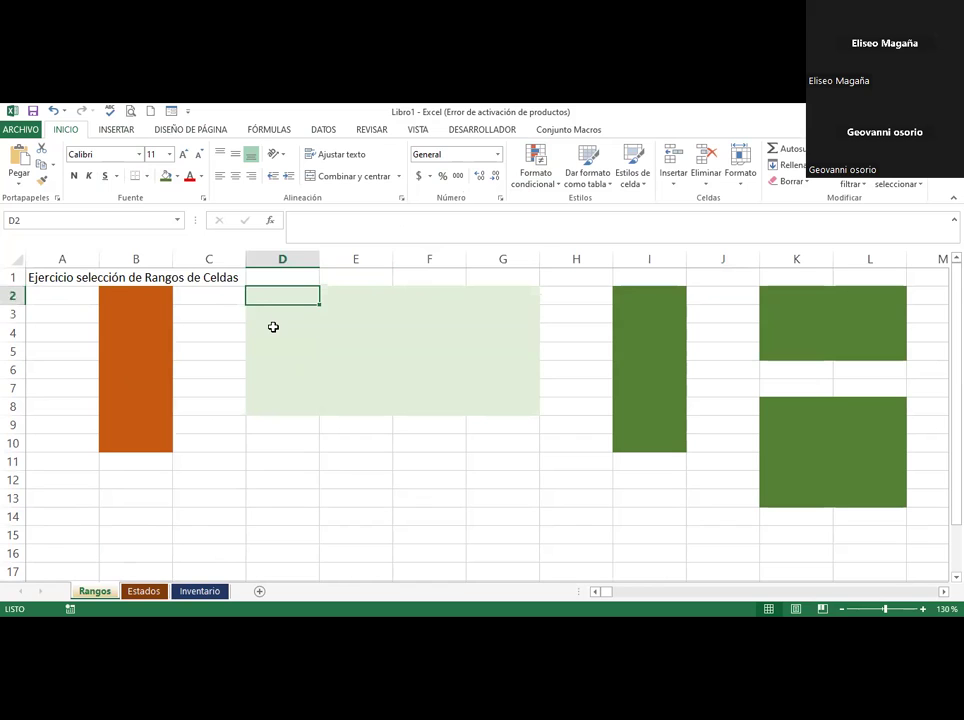
left_click(275, 328)
left_click(272, 305)
left_click(272, 298)
left_click(344, 308)
left_click(344, 390)
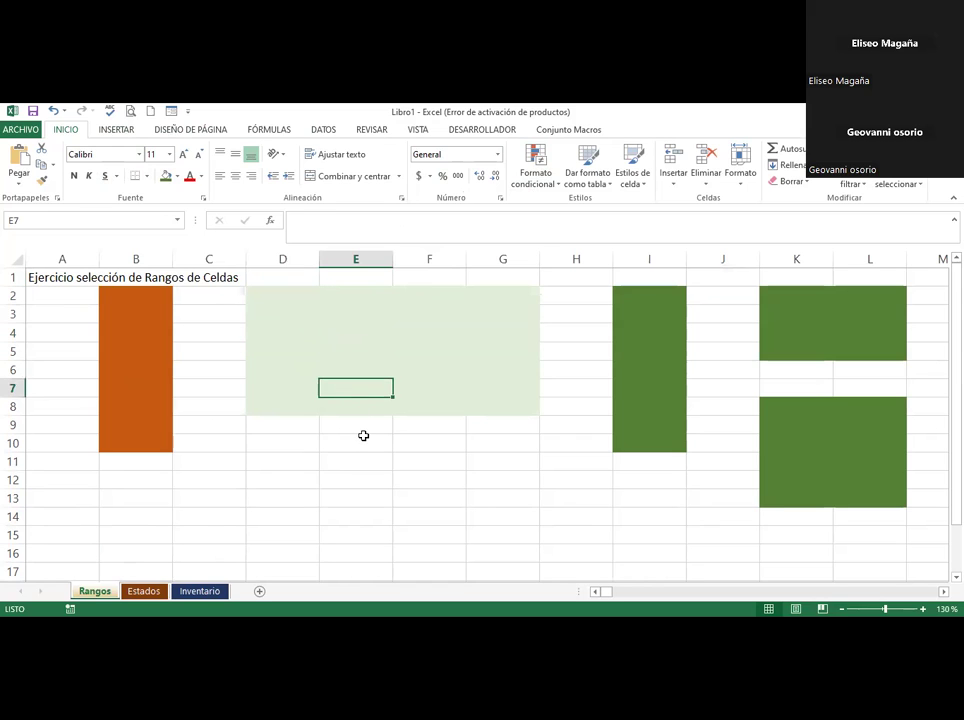
left_click(364, 437)
left_click(435, 427)
left_click(495, 430)
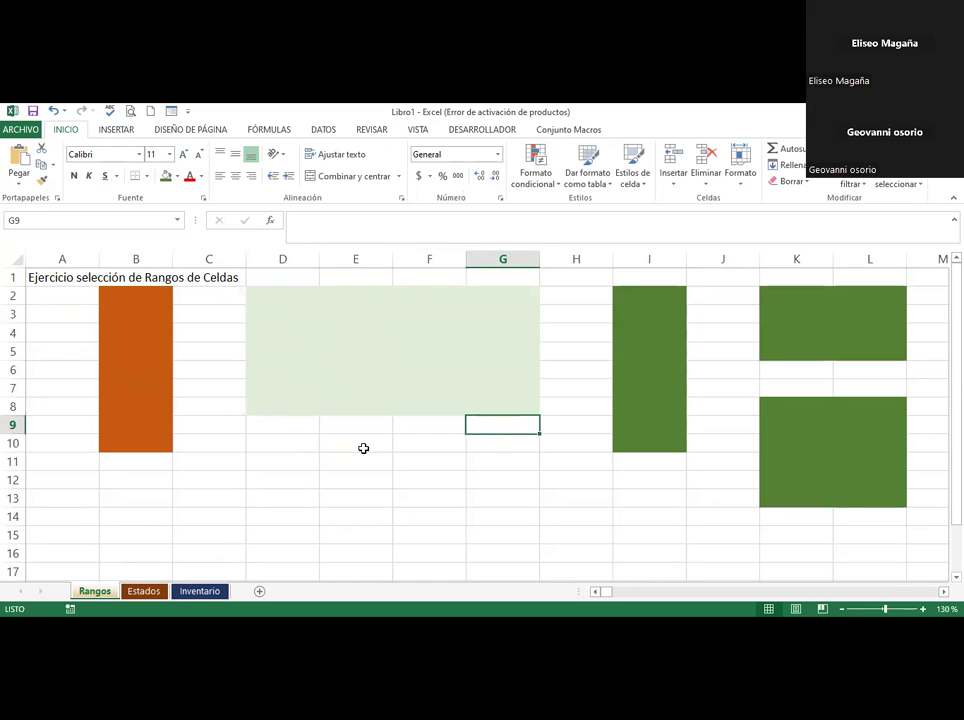
left_click(364, 447)
left_click(273, 437)
left_click(209, 403)
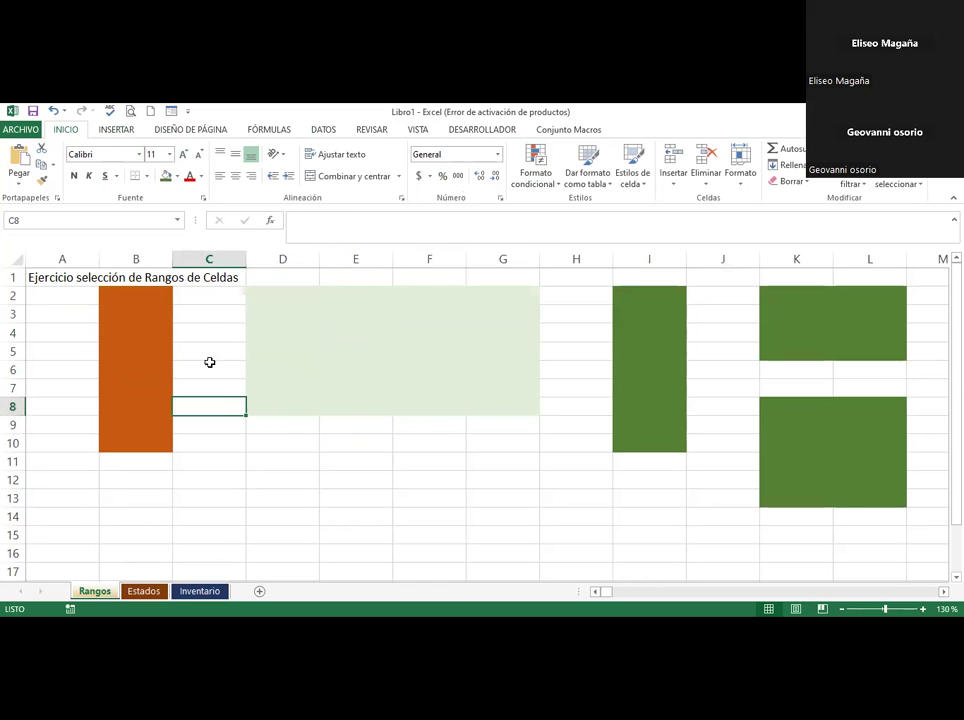
left_click(209, 334)
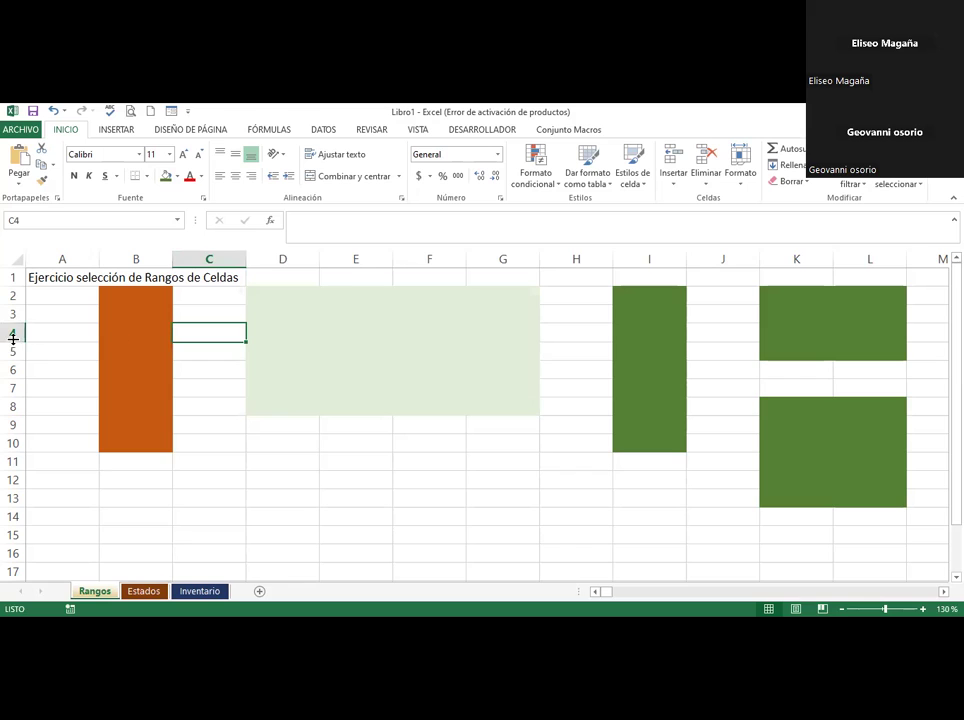
Check the cell references shown in the Name Box by selecting cells E3 and C9
left_click(8, 219)
left_click(364, 315)
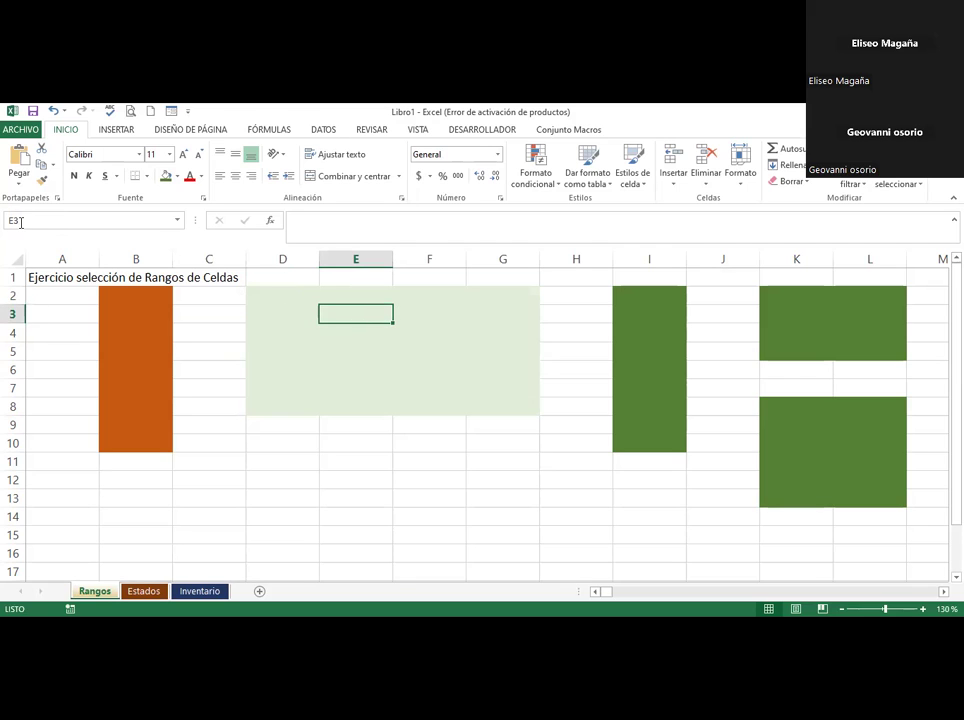
left_click(211, 420)
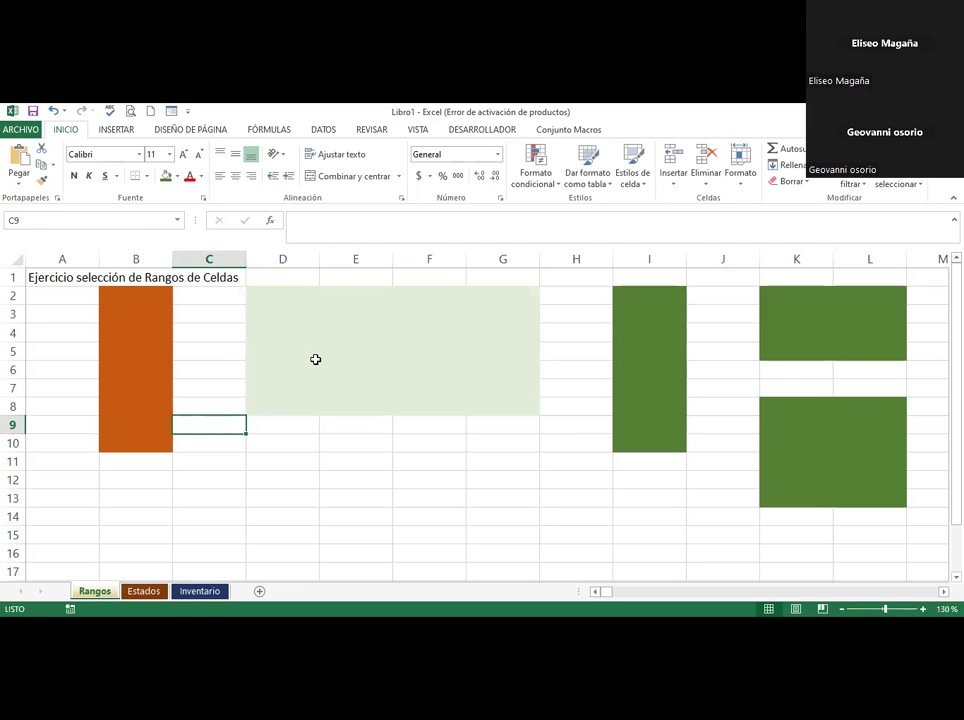
Select cells D5 and E4, then the light green range D2:G8 and the green range I2:I10 separately
left_click(316, 360)
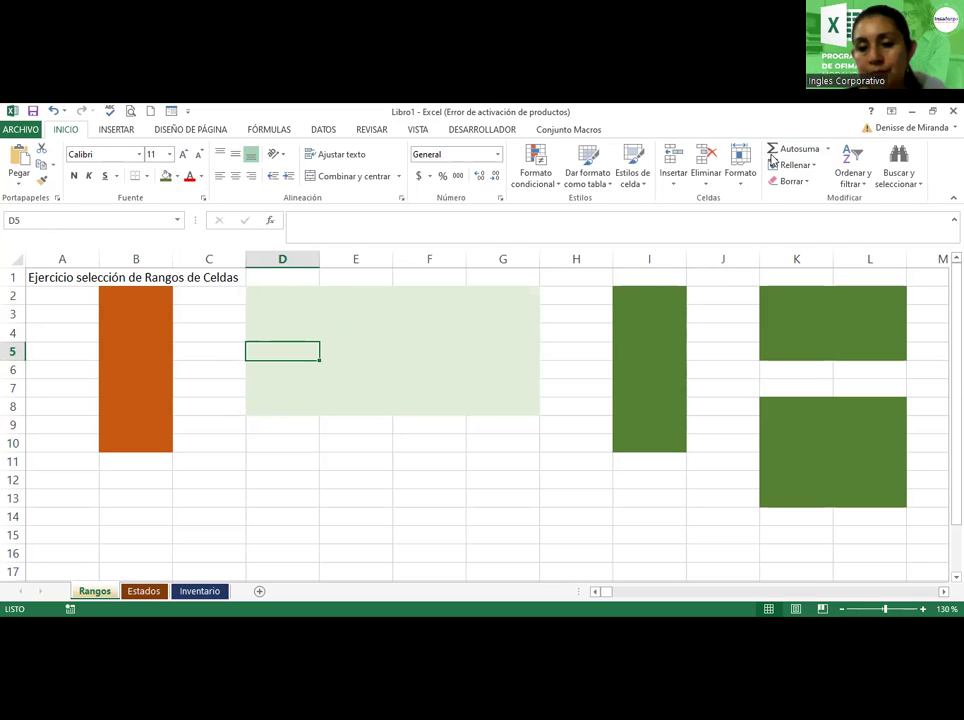
left_click(355, 333)
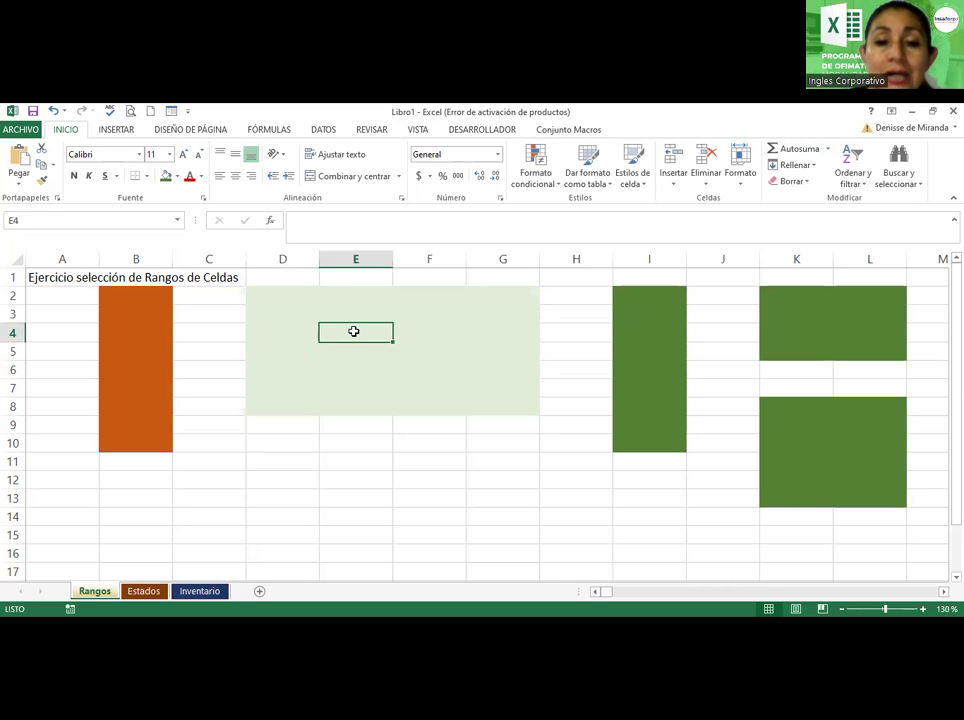
left_click_drag(273, 297, 481, 403)
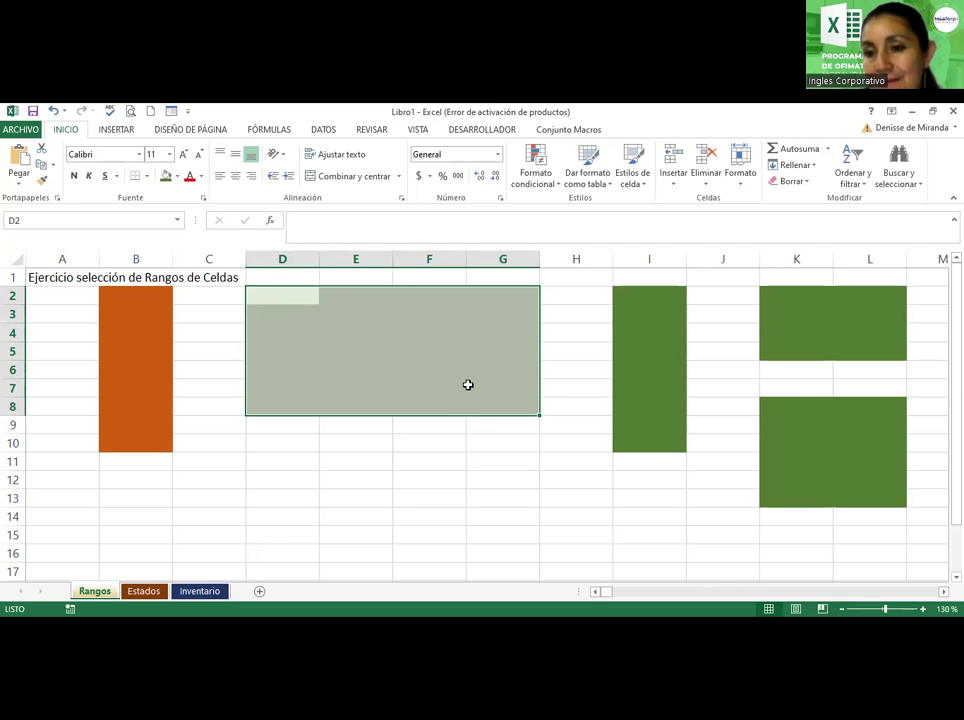
left_click(657, 293)
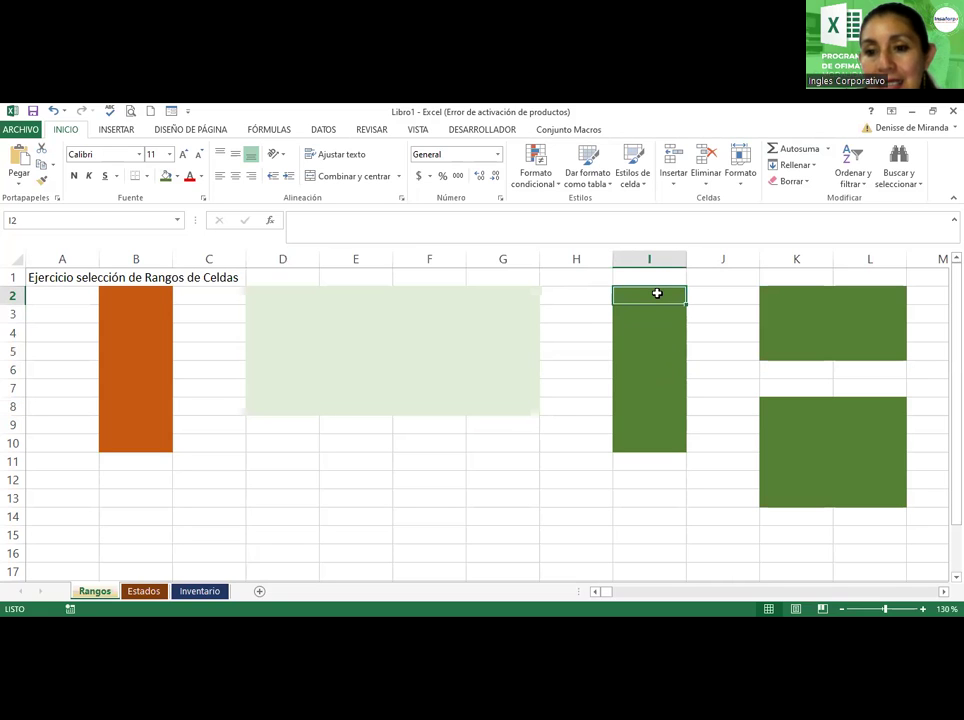
left_click_drag(658, 293, 662, 440)
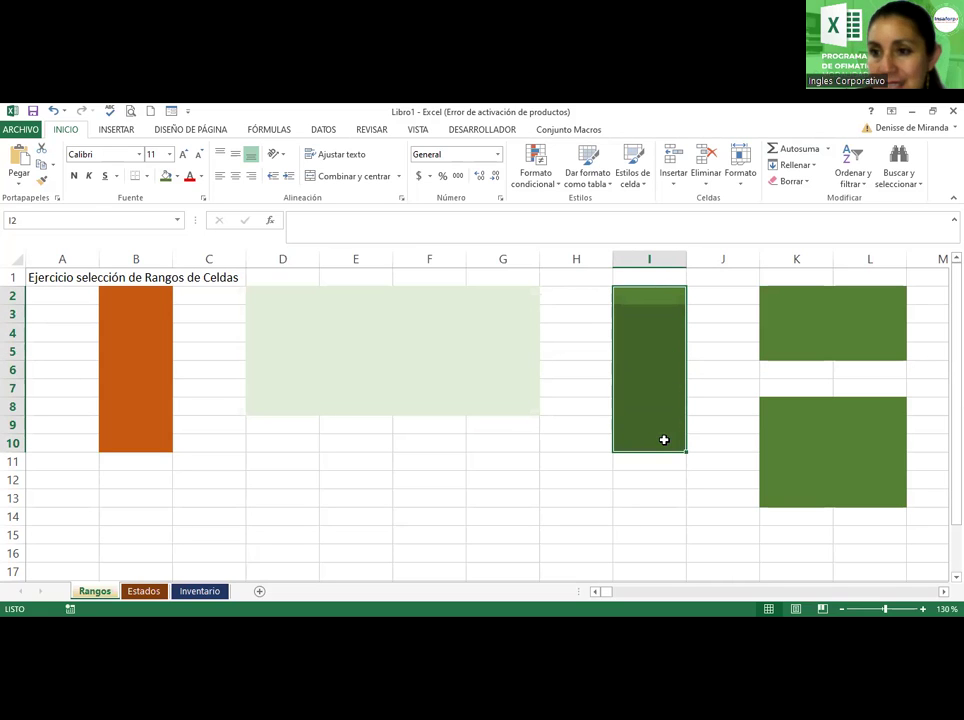
Select the ranges D2:G8 and I2:I10 again one after the other, then cells G15 and J6 to clear the selection
left_click(273, 295)
left_click_drag(273, 295, 514, 407)
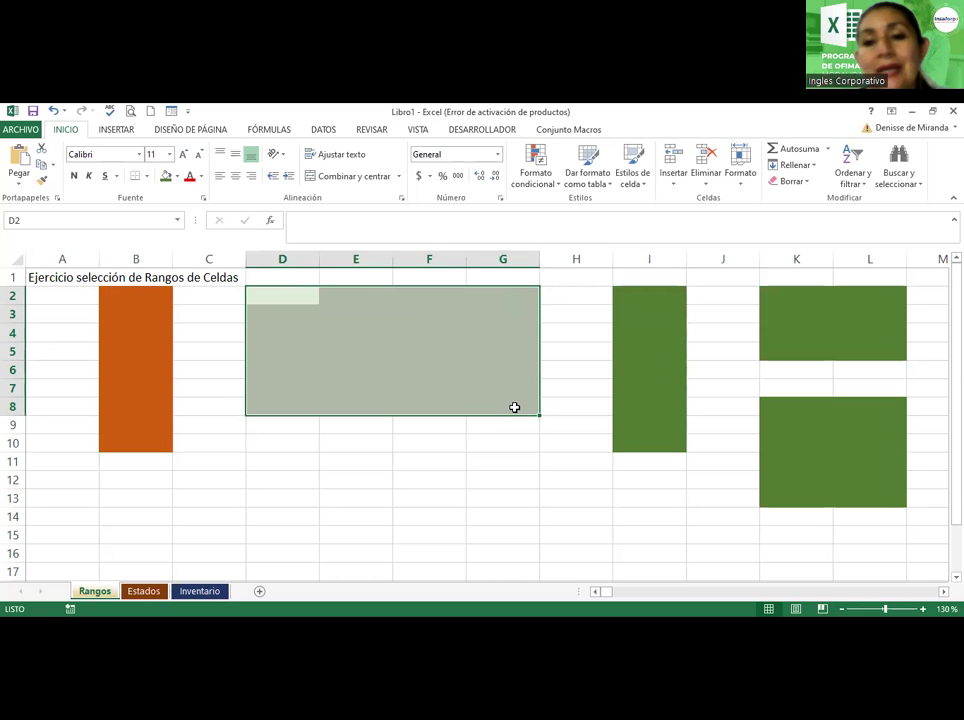
left_click_drag(637, 293, 658, 453)
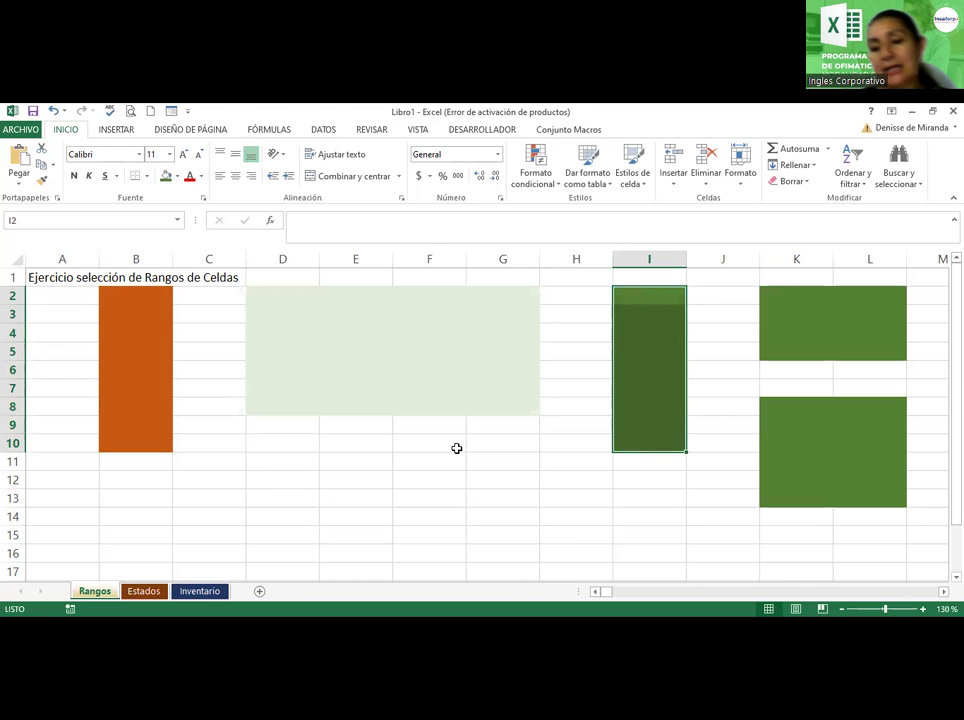
left_click(470, 535)
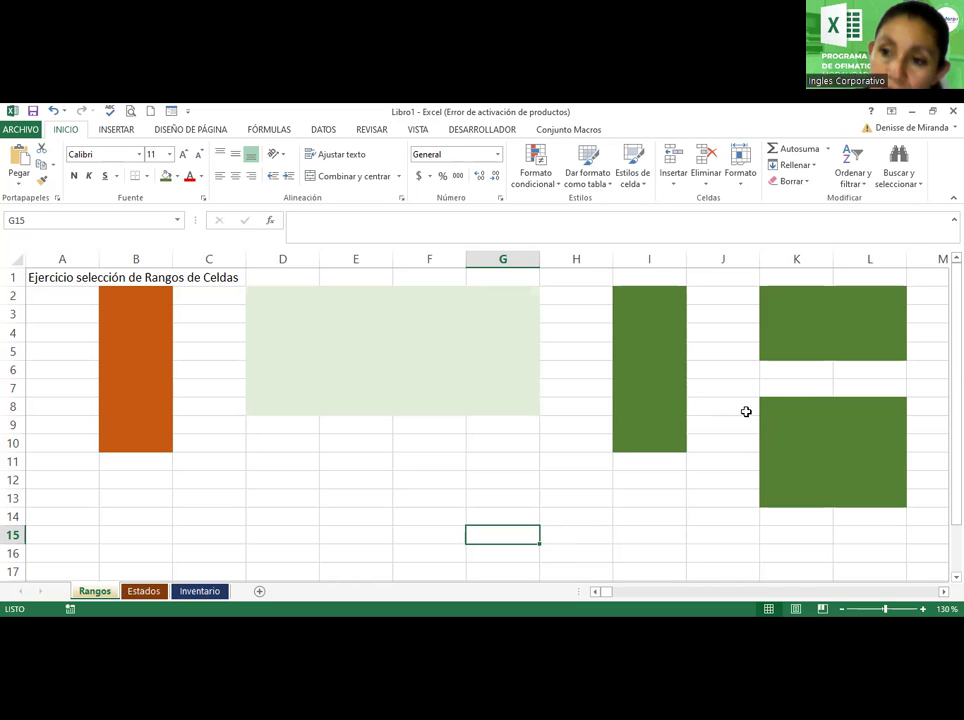
left_click(712, 372)
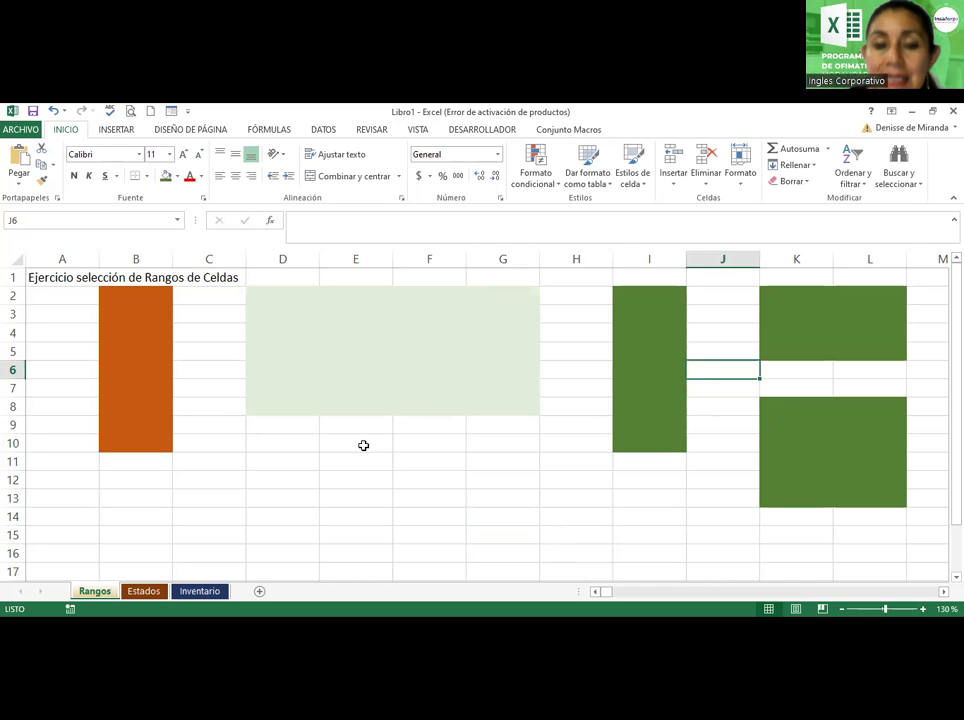
left_click_drag(275, 443, 293, 539)
left_click(293, 539)
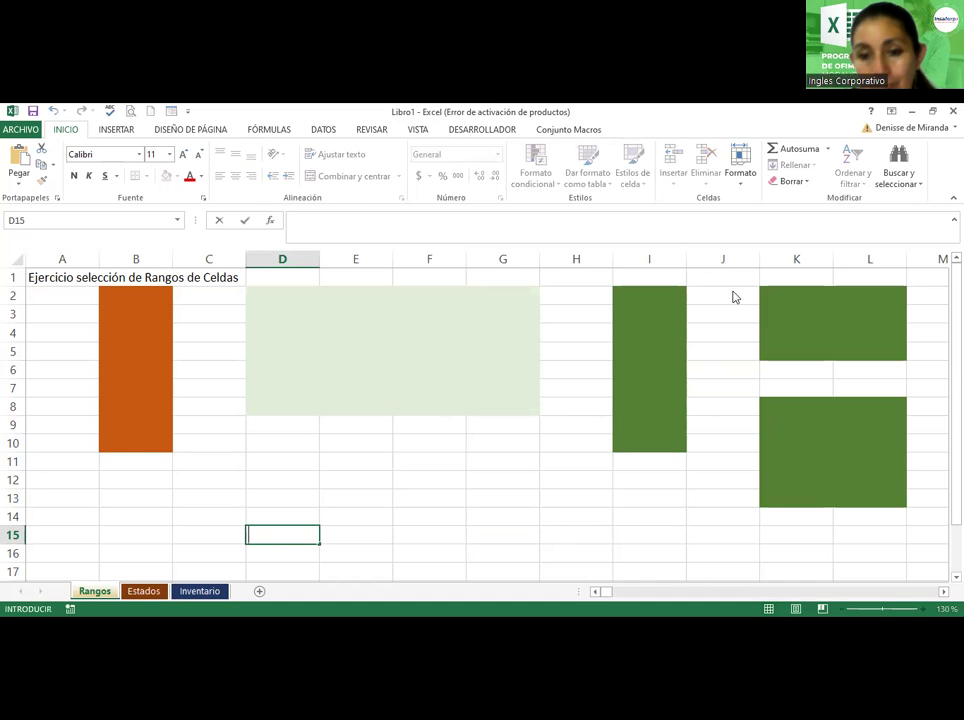
left_click(268, 443)
left_click_drag(271, 441, 277, 527)
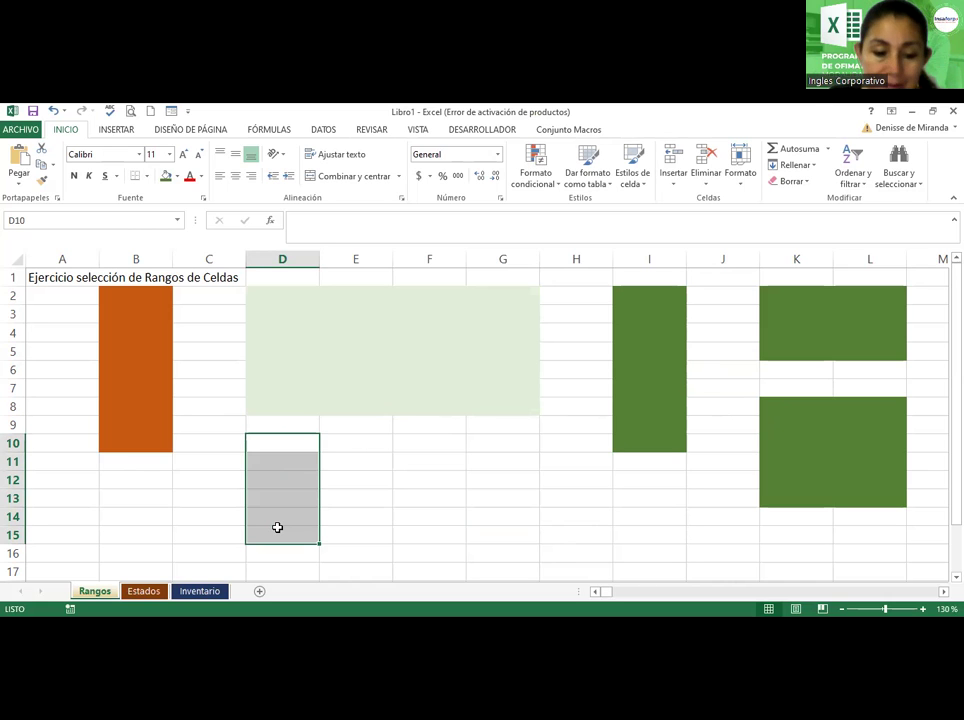
left_click(277, 527)
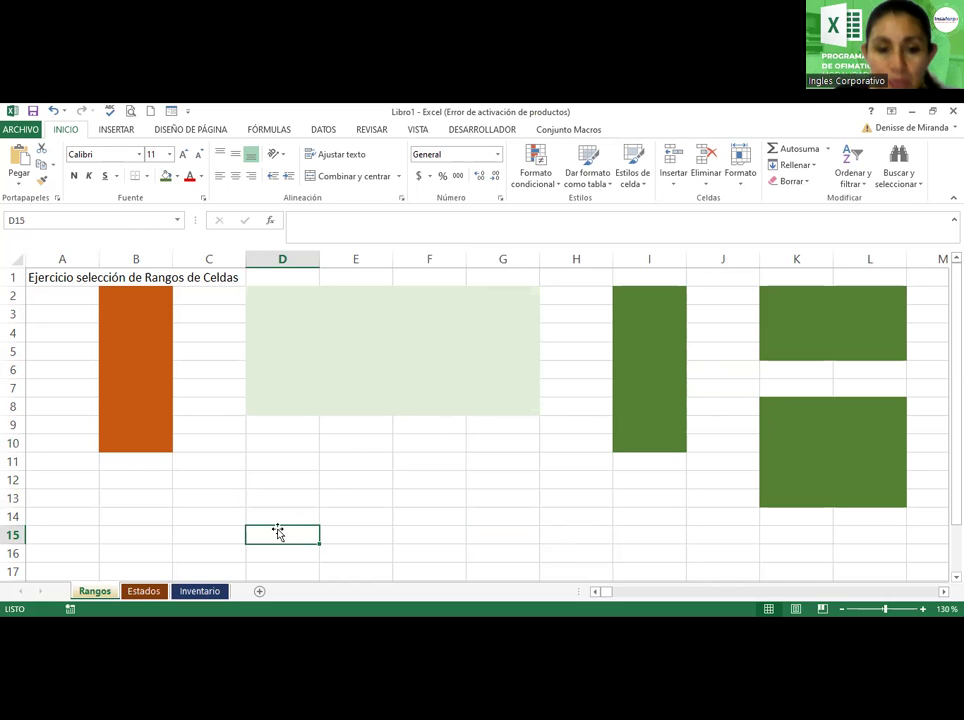
Select the non-adjacent ranges D10:D15, F10:G13 and F15:G15 together and fill them with the standard dark blue colour
left_click_drag(282, 445, 286, 524)
left_click_drag(287, 533, 287, 533)
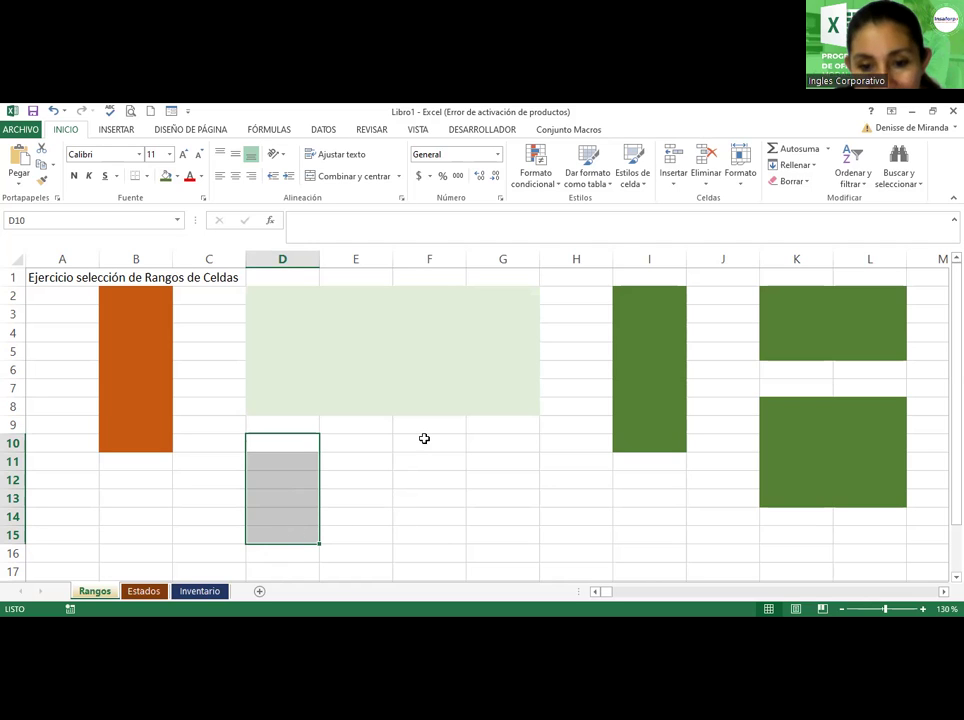
left_click_drag(424, 440, 506, 497)
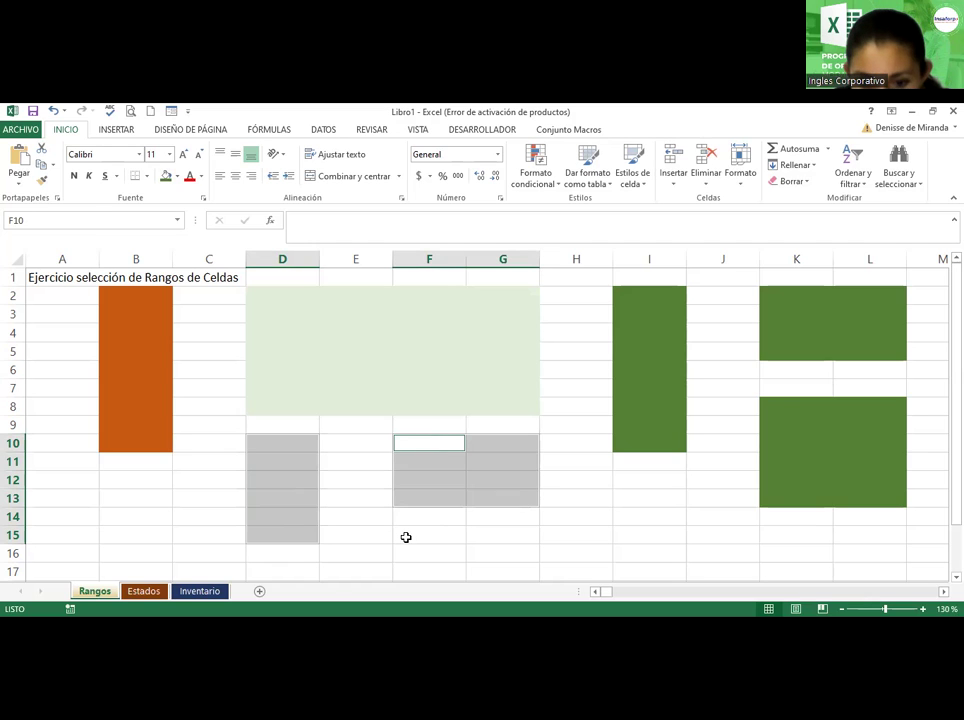
left_click_drag(407, 535, 475, 535)
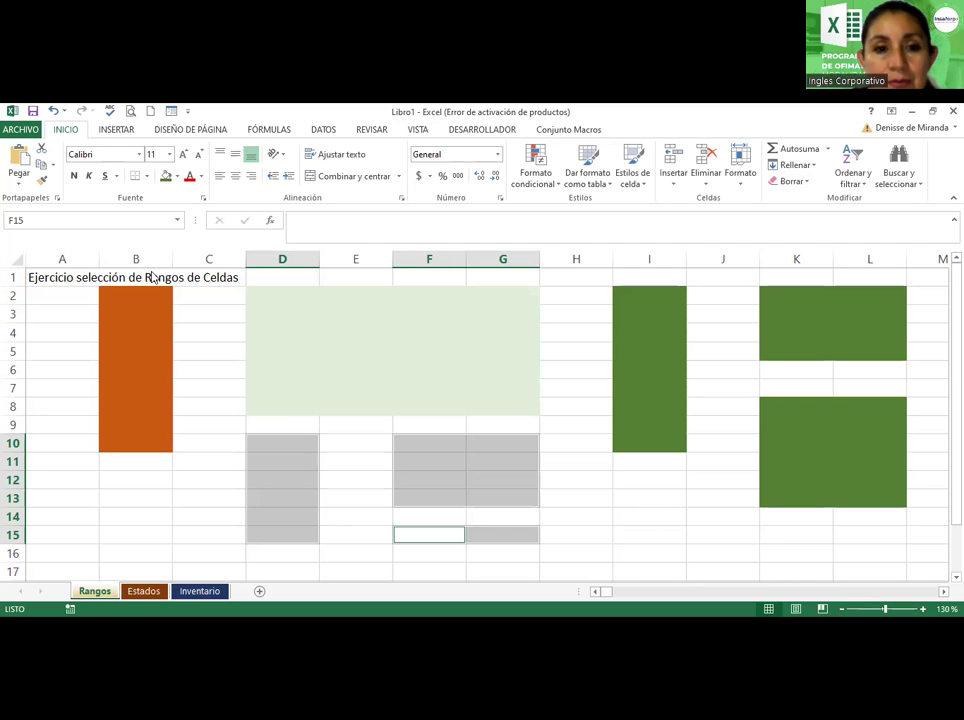
left_click(177, 177)
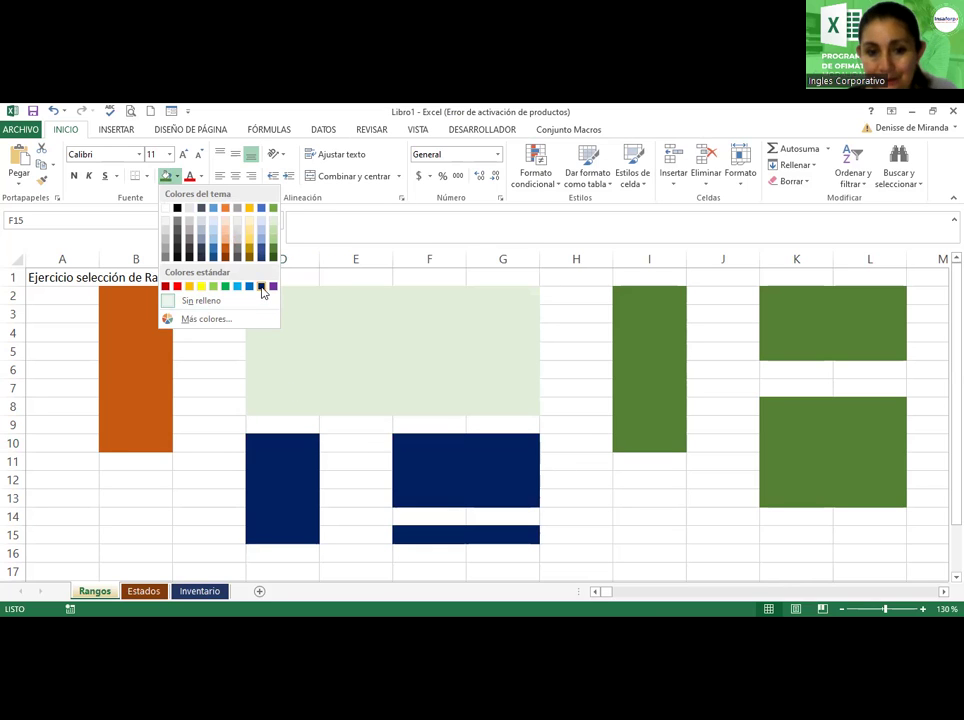
left_click(263, 288)
left_click(625, 512)
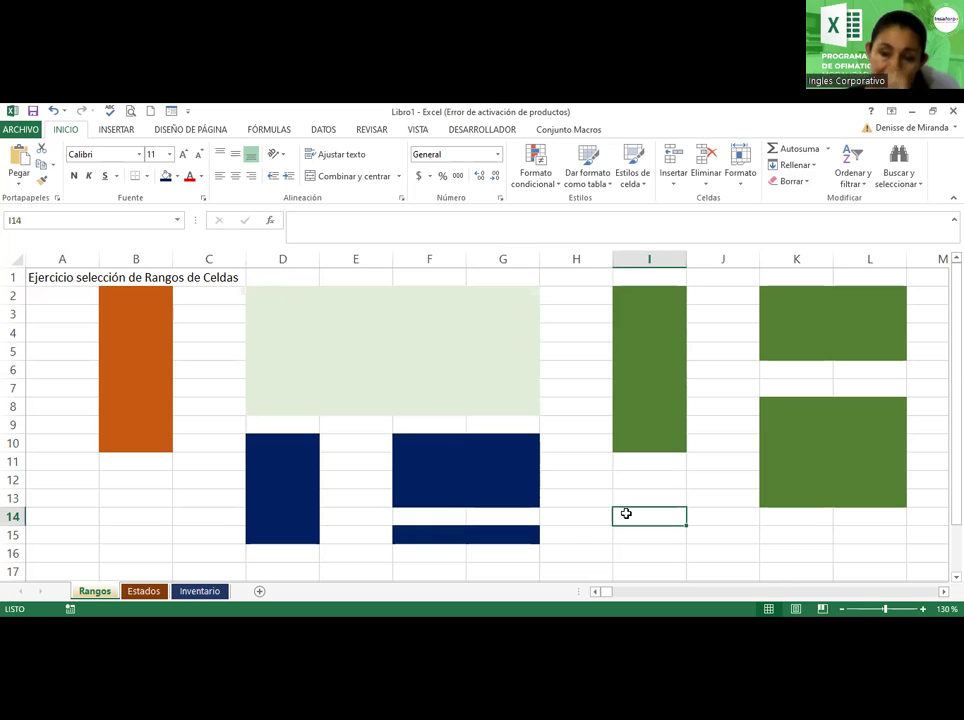